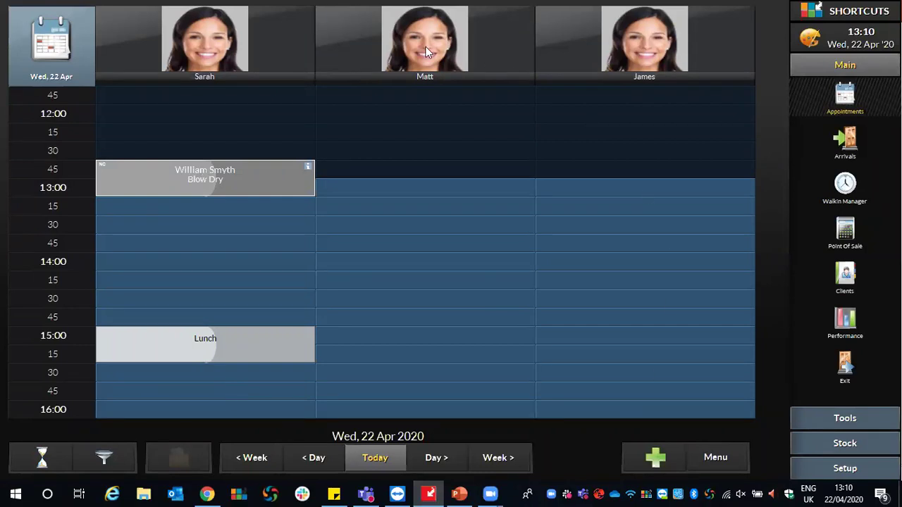
Open the Discount Reasons setup in the sales configuration
click(829, 466)
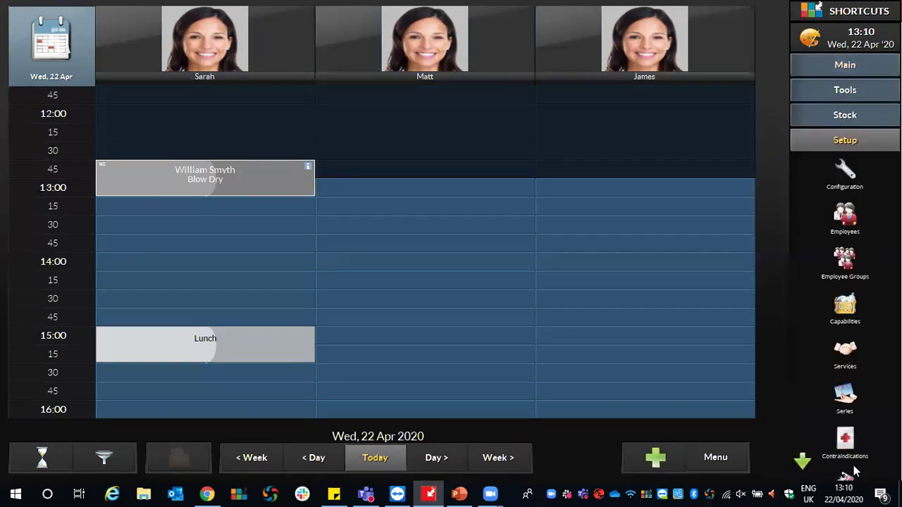
click(846, 172)
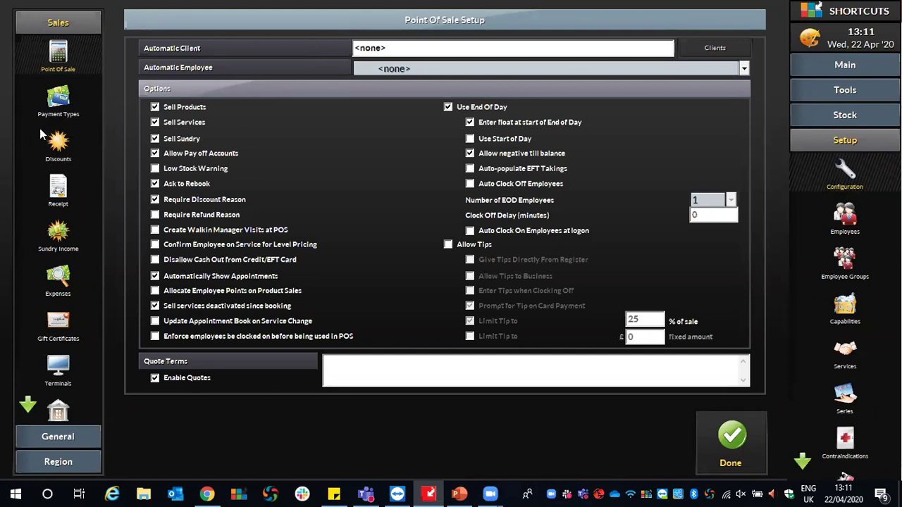
click(61, 142)
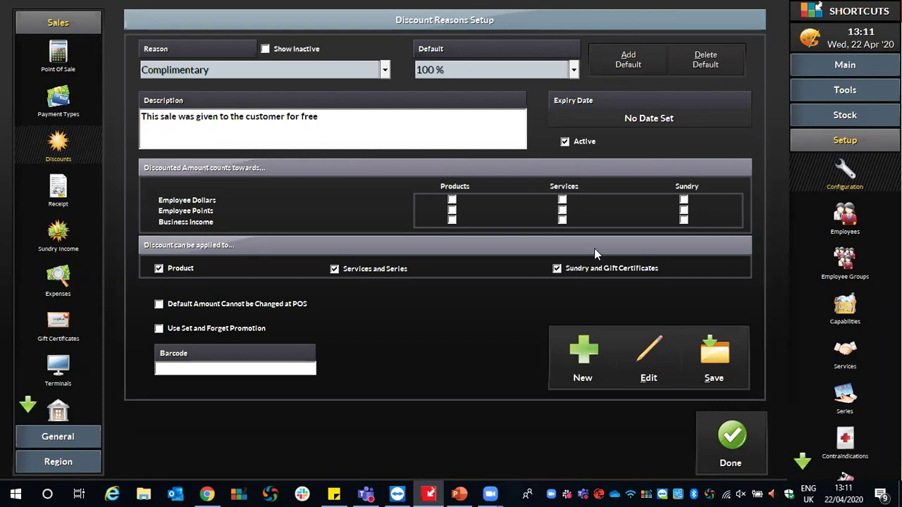
Create a new discount reason named "Happy Birthday 10%"
click(584, 365)
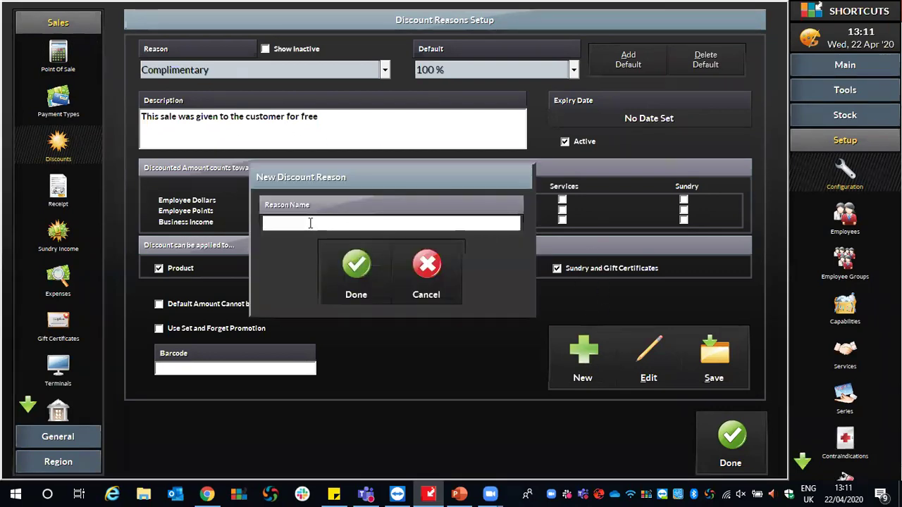
text(Happ)
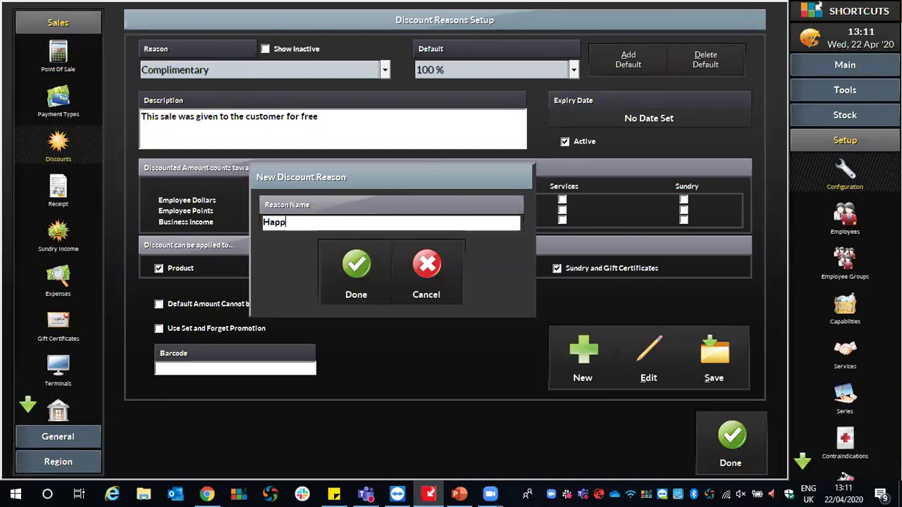
text(y Birthda)
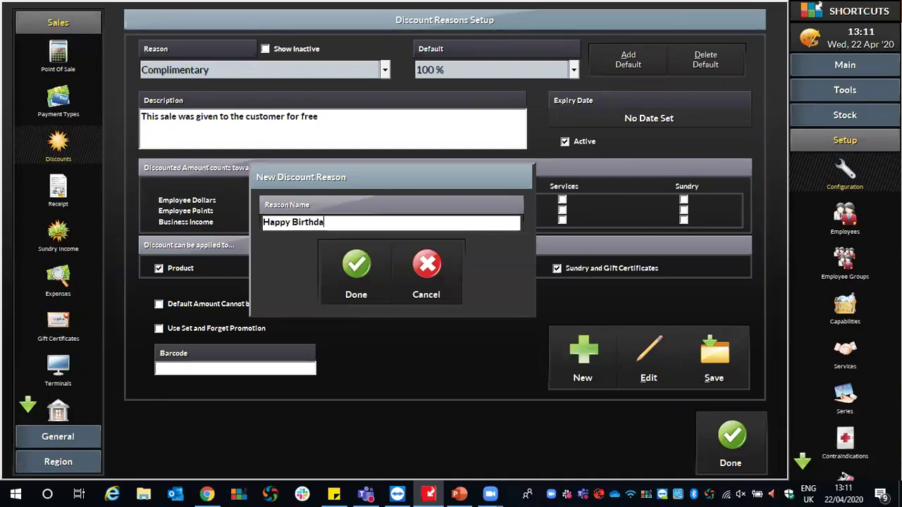
text(y 10%)
drag(350, 223, 250, 246)
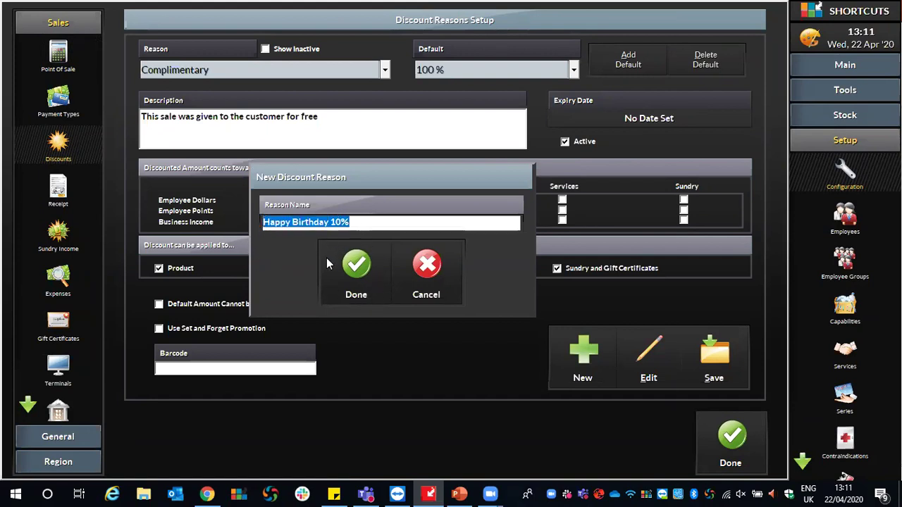
click(358, 278)
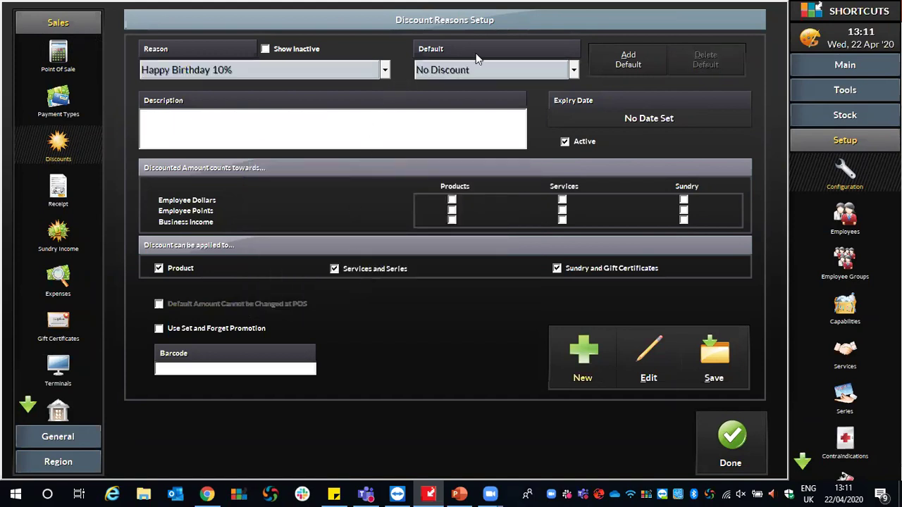
Set the default discount of the Happy Birthday reason to 10 % and save it
click(575, 69)
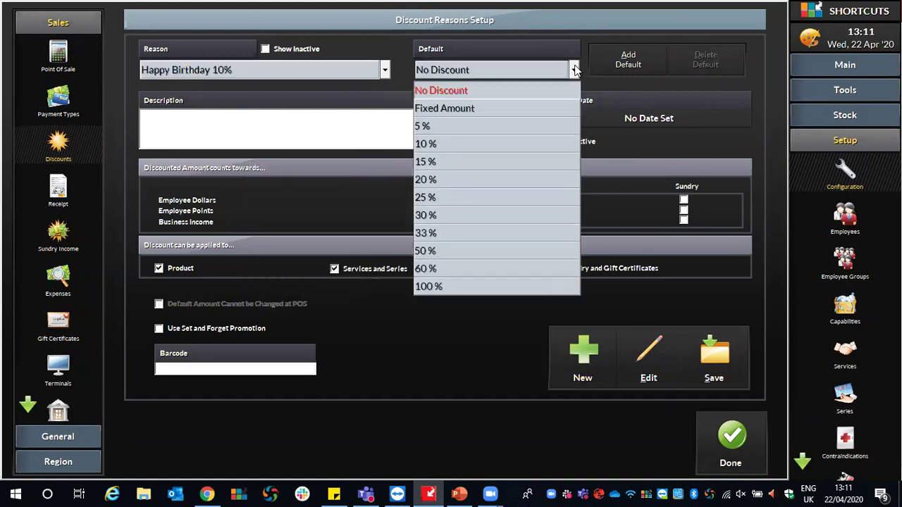
click(427, 144)
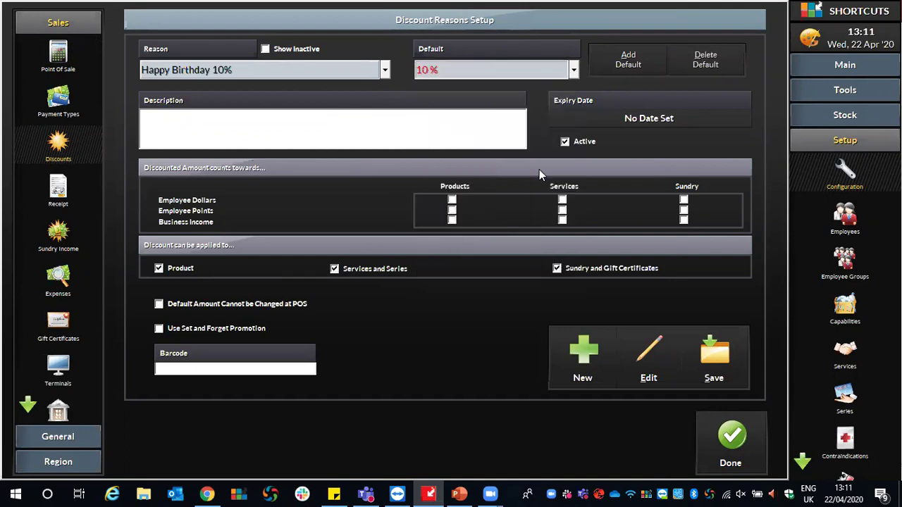
click(729, 354)
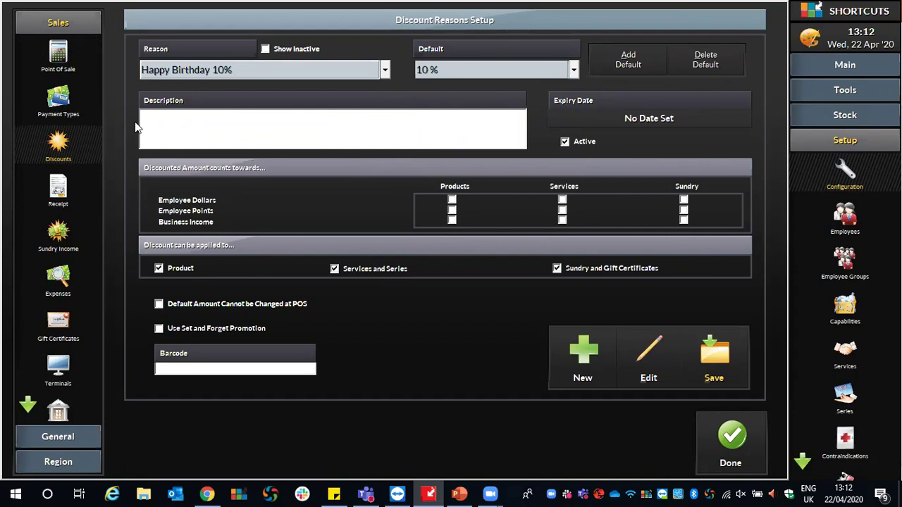
Switch to Chrome and open console.shortcutssoftware.com in a new browser tab
click(206, 493)
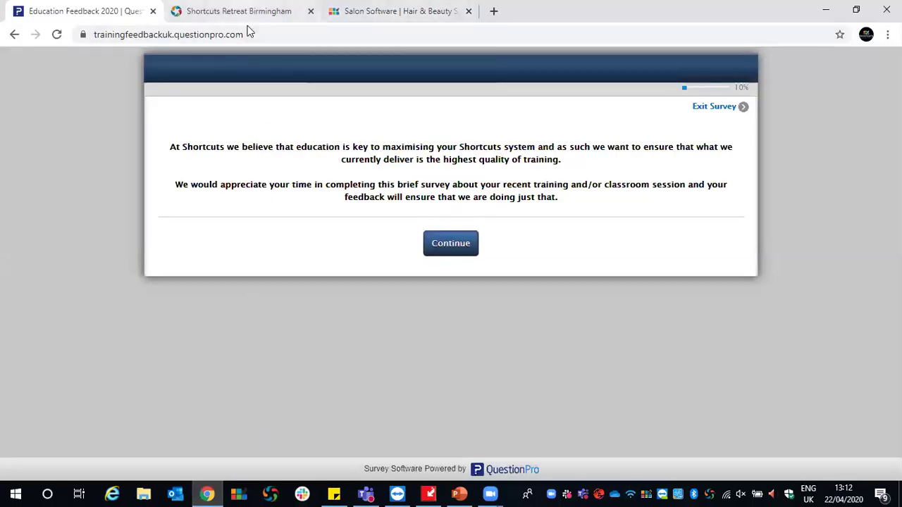
click(395, 11)
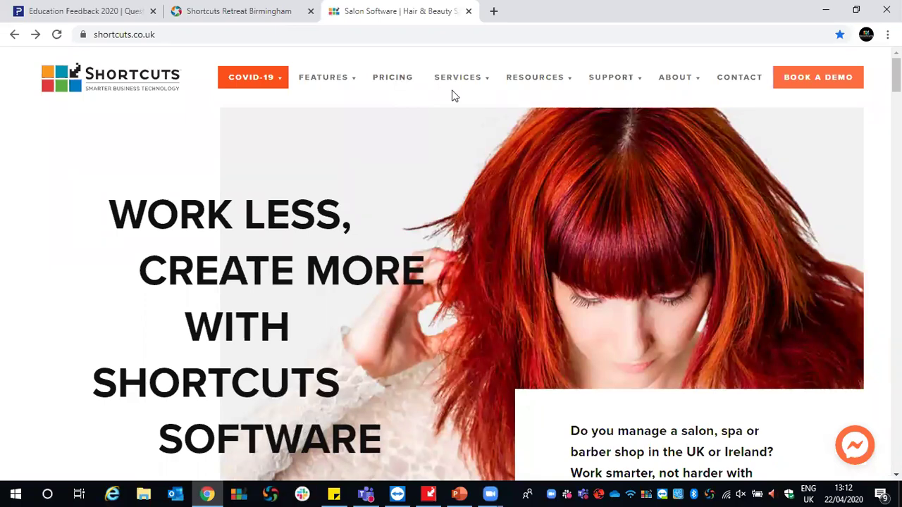
click(492, 12)
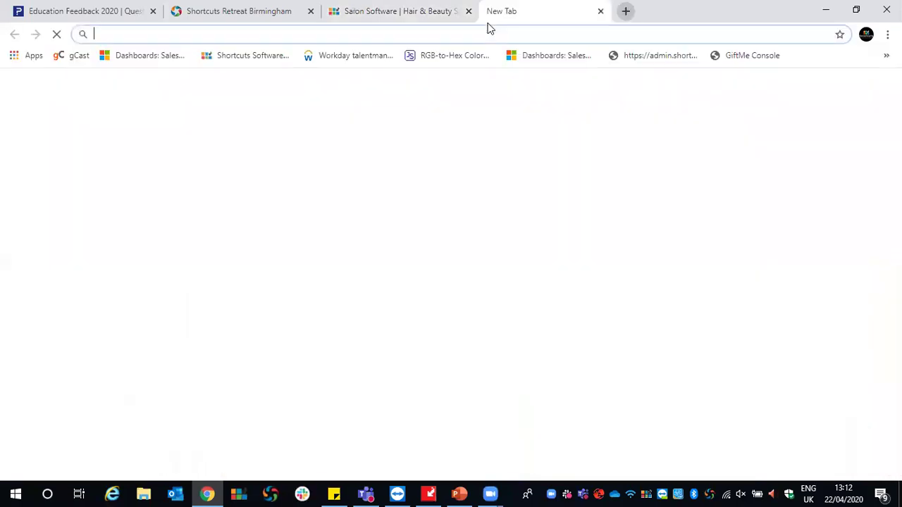
text(console.)
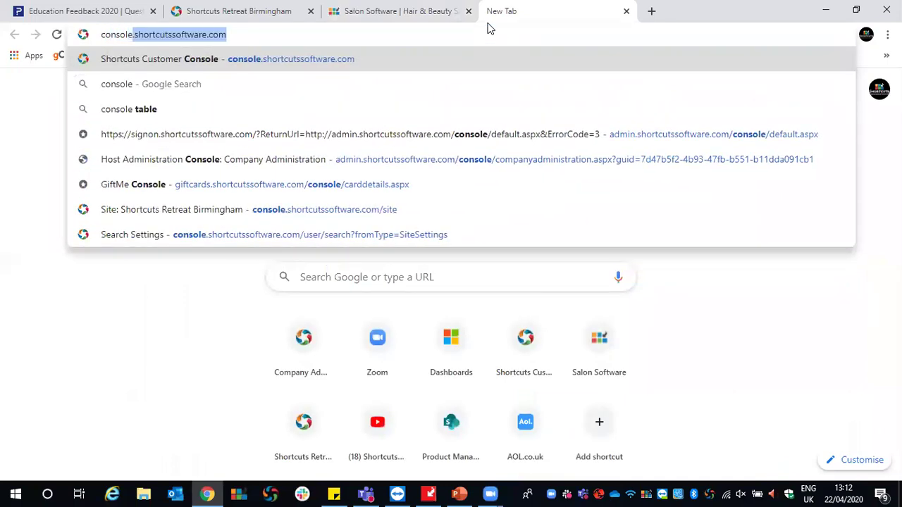
key(Right)
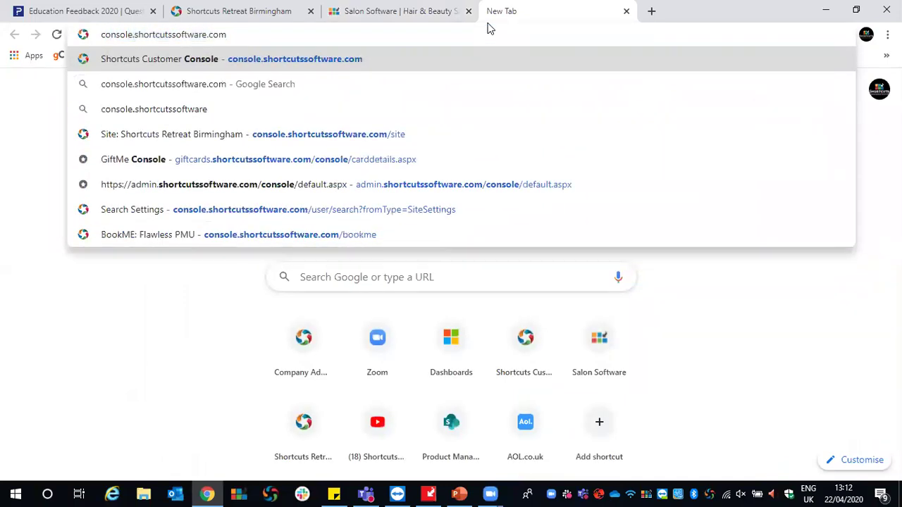
key(Return)
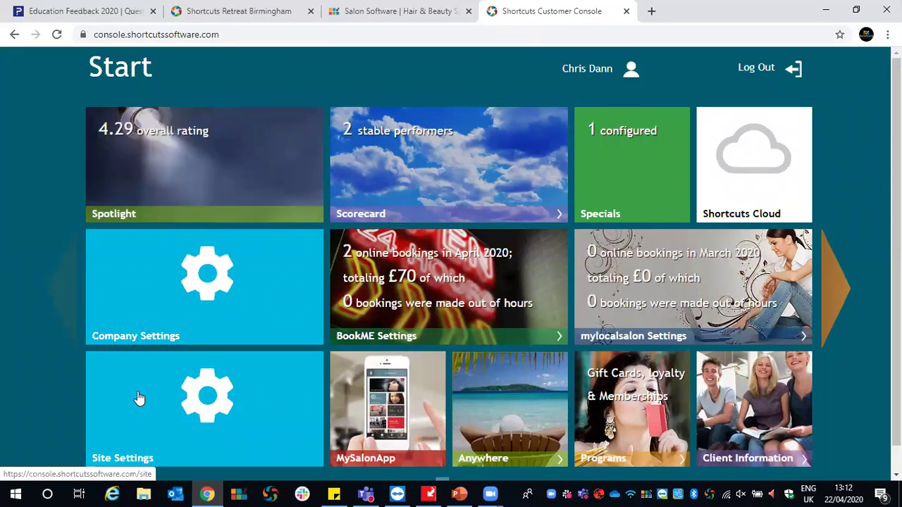
Open the Site Settings and keep Shortcuts Retreat Birmingham as the selected site
click(258, 461)
click(230, 399)
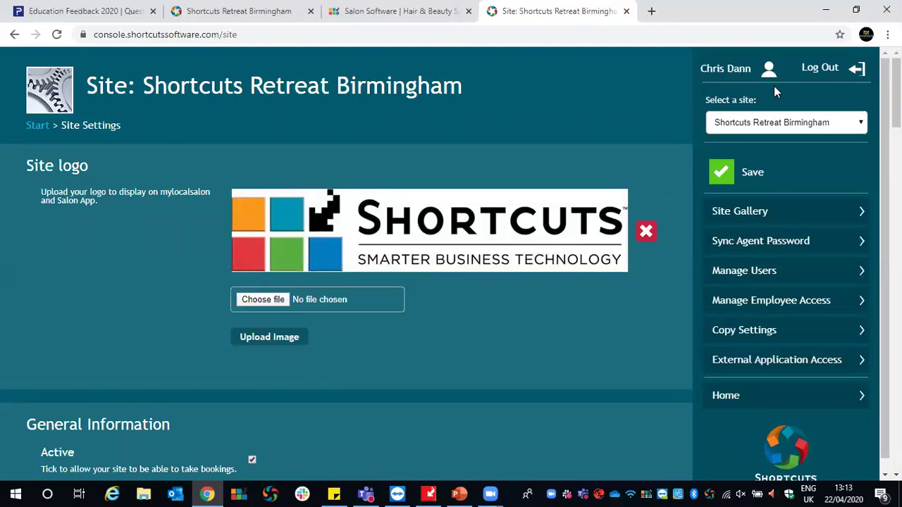
click(861, 121)
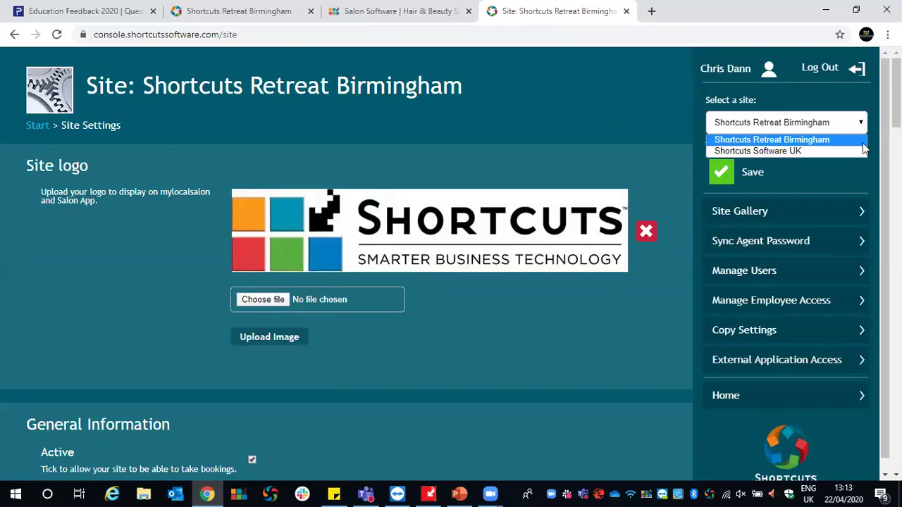
click(708, 123)
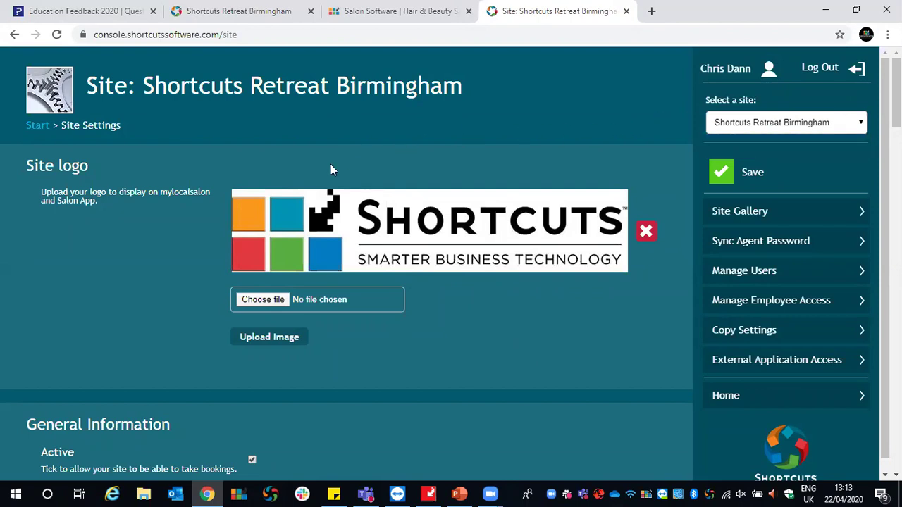
Upload logo.png from the Pictures folder as the site logo and save the site settings
click(255, 299)
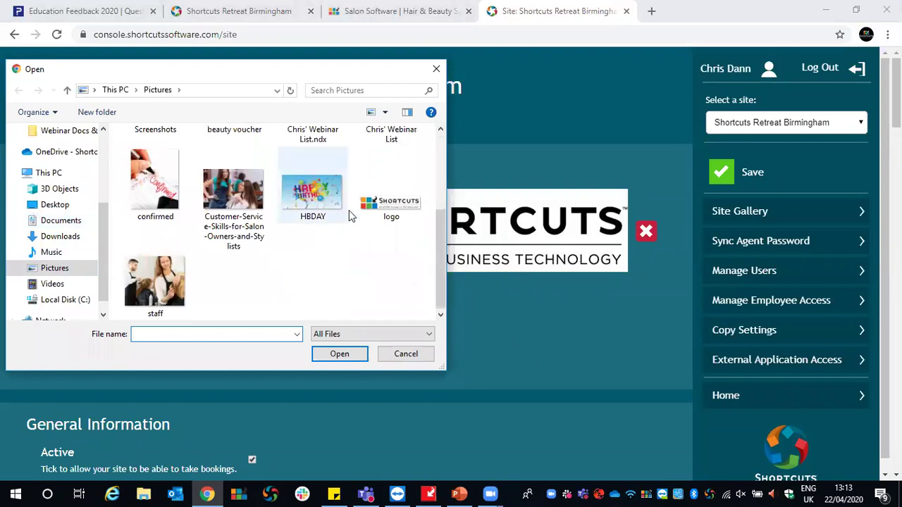
click(384, 208)
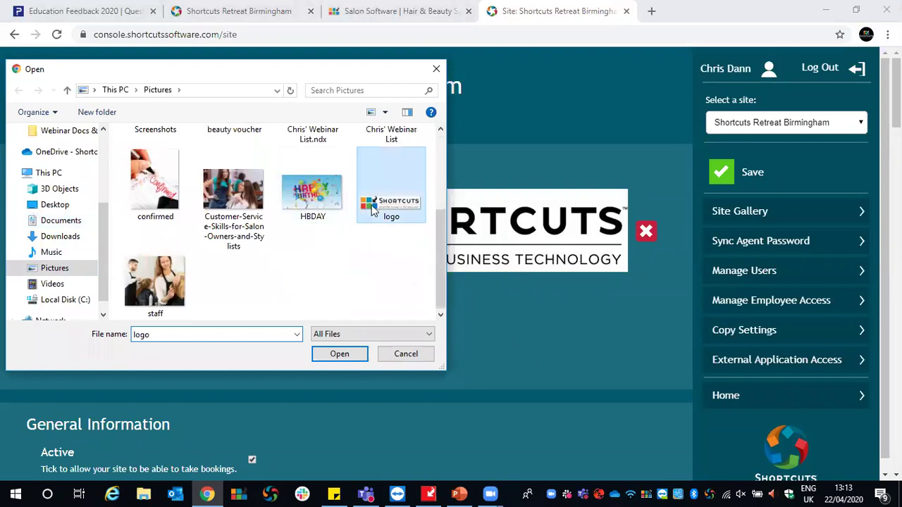
click(344, 354)
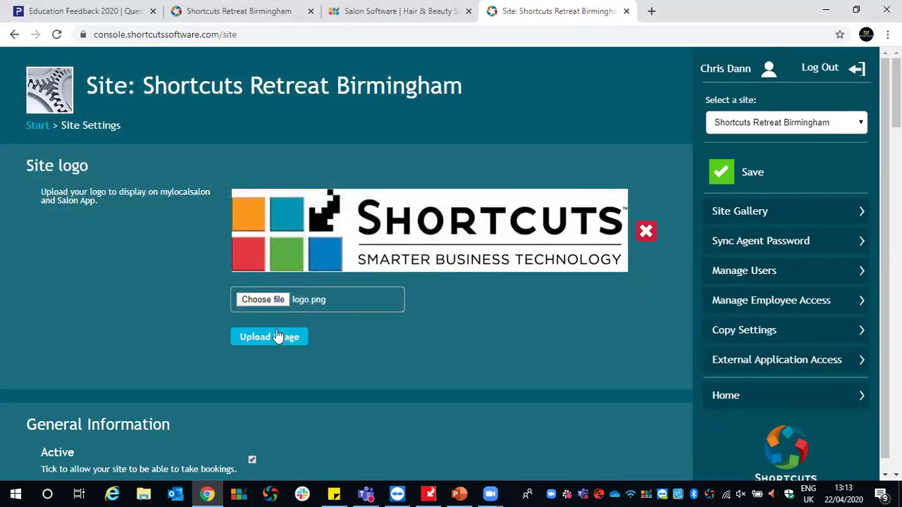
click(248, 338)
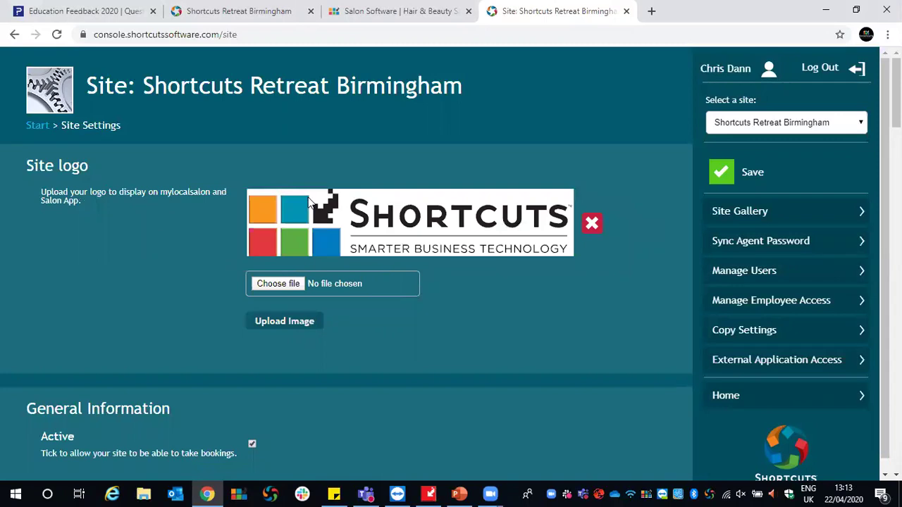
click(763, 173)
click(737, 177)
Check the site's website, Facebook, Instagram and Twitter addresses and save the site settings
scroll(345, 261, down, 3)
scroll(352, 264, down, 8)
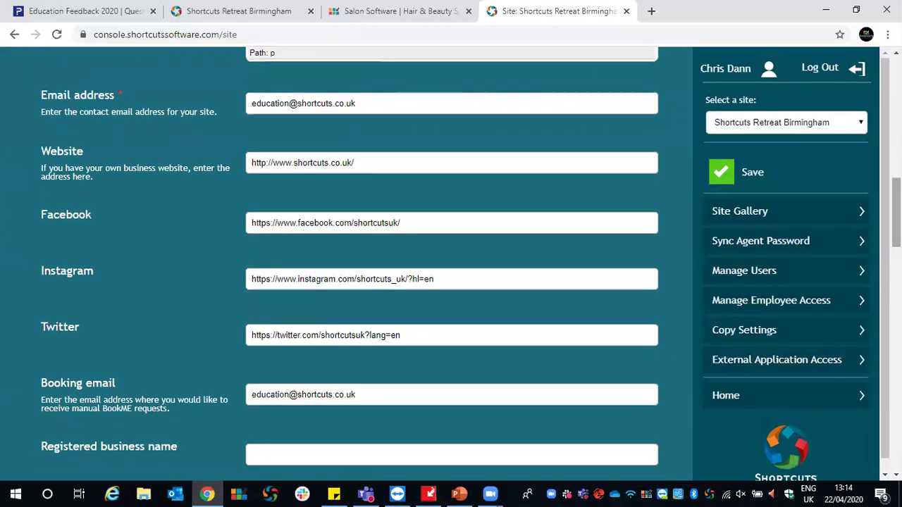
drag(369, 163, 235, 159)
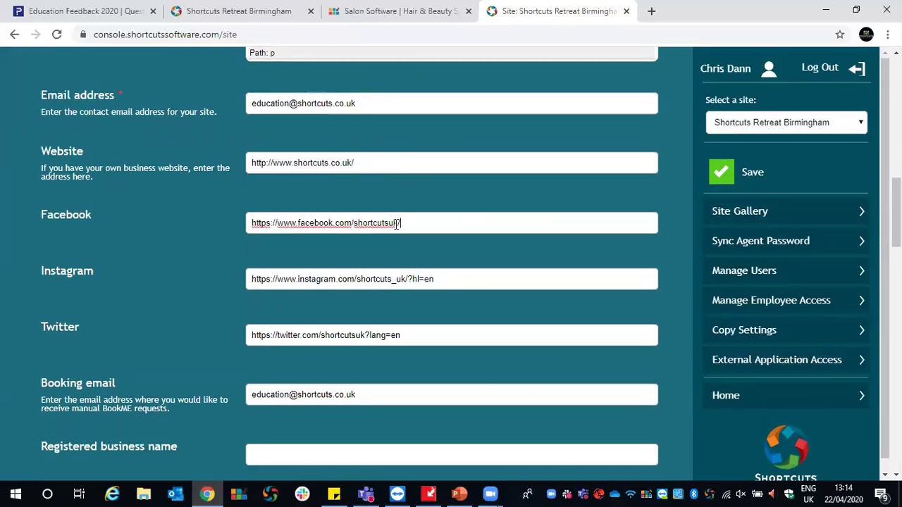
drag(407, 223, 233, 217)
drag(429, 285, 326, 265)
drag(419, 336, 256, 323)
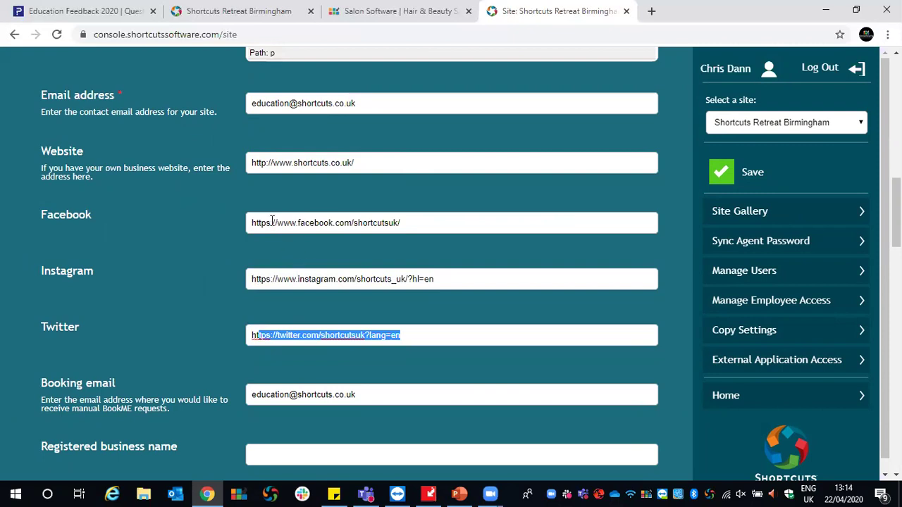
drag(246, 224, 399, 222)
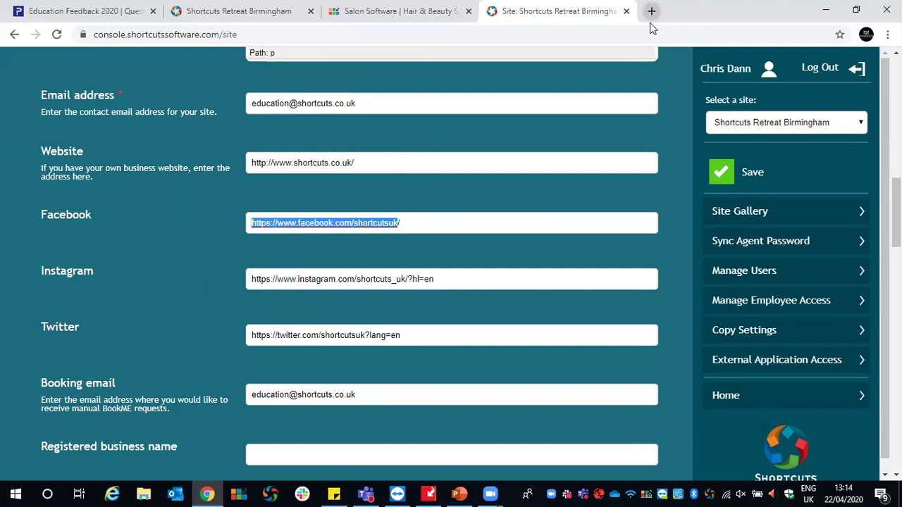
click(440, 229)
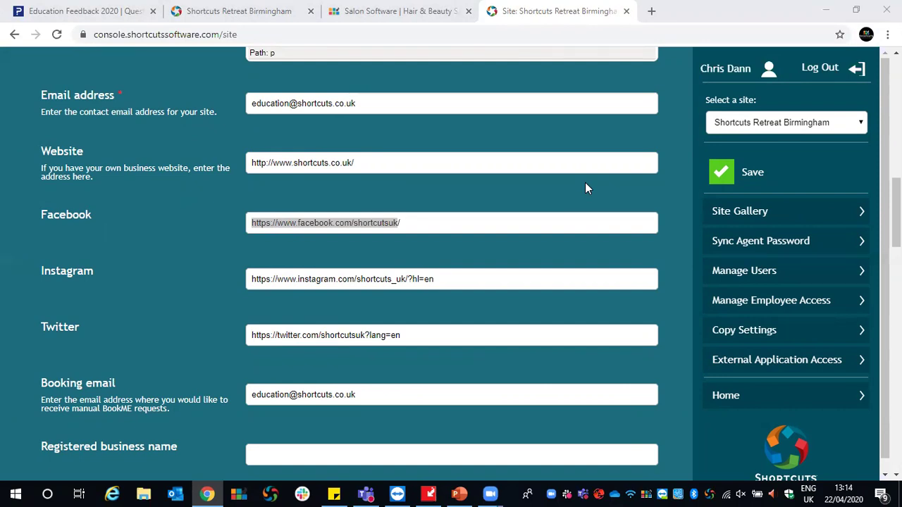
click(743, 171)
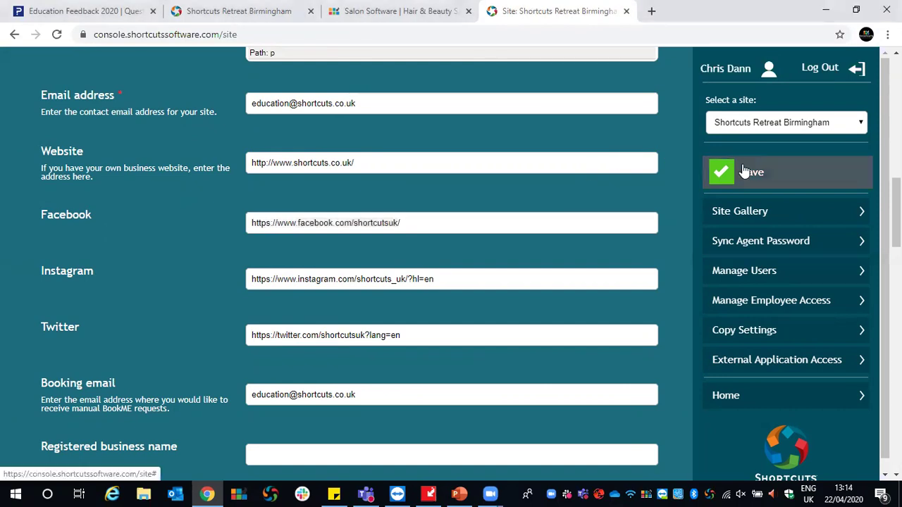
click(743, 172)
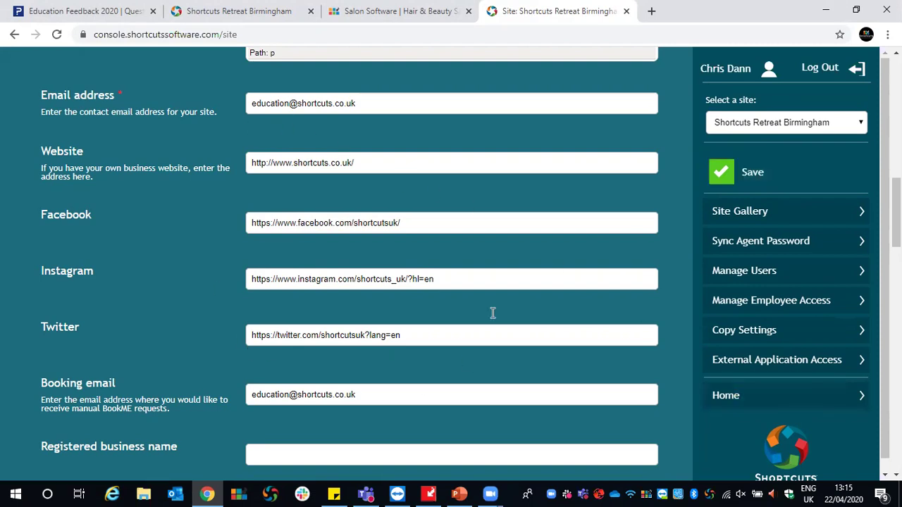
Return to the console's Start page and switch to the open Shortcuts Cloud marketing page, highlighting its pos.shortcutssoftware.com address
scroll(352, 413, up, 10)
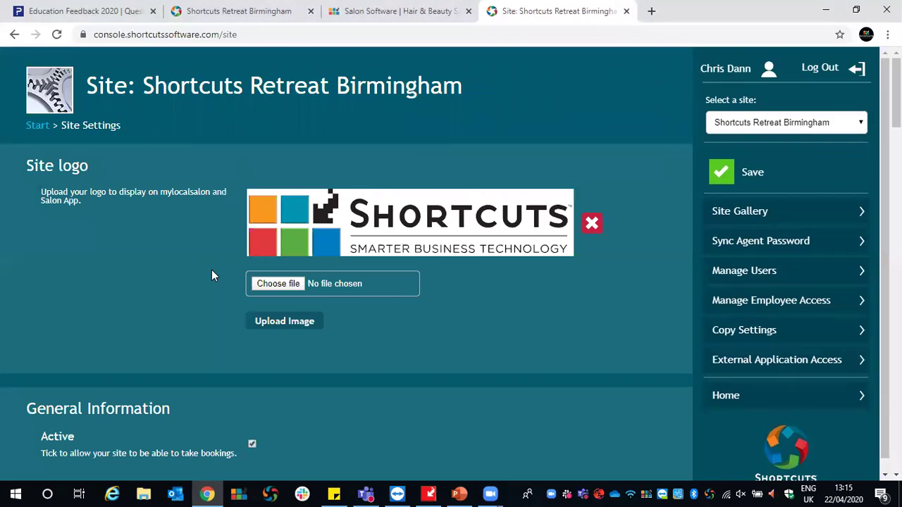
click(34, 125)
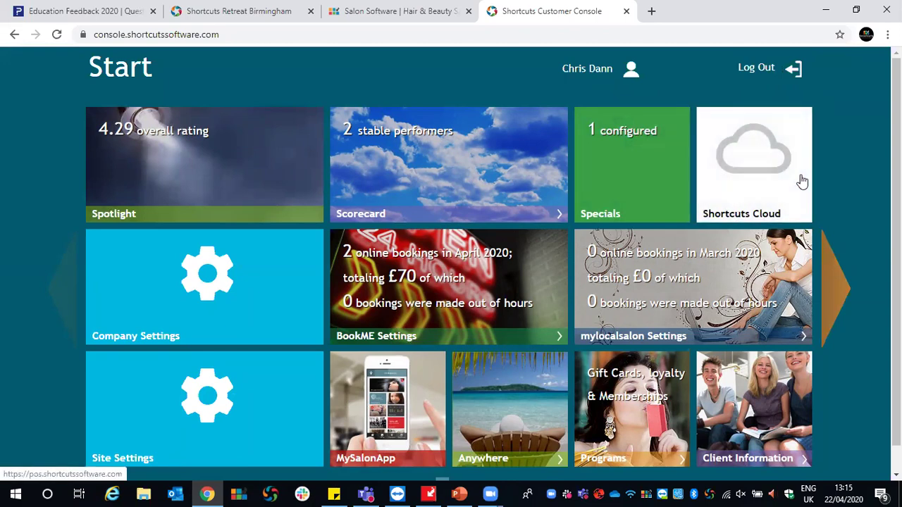
click(274, 12)
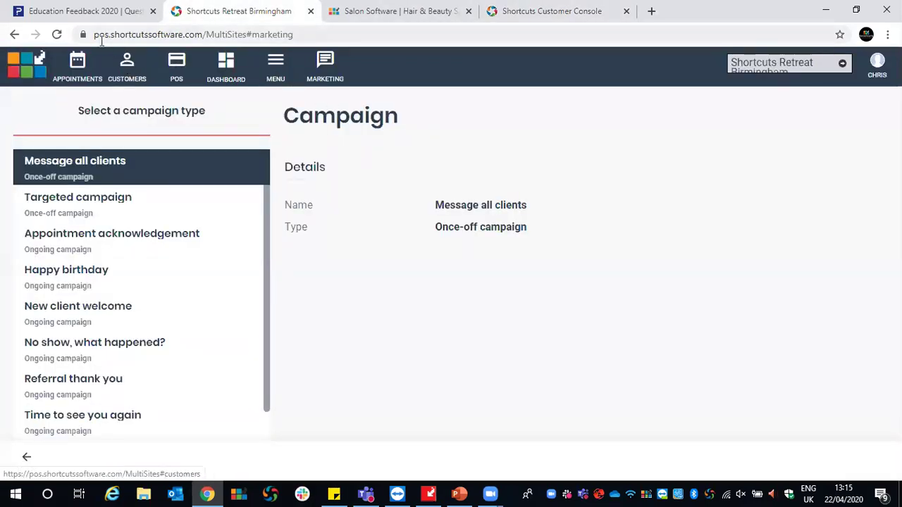
drag(94, 35, 199, 37)
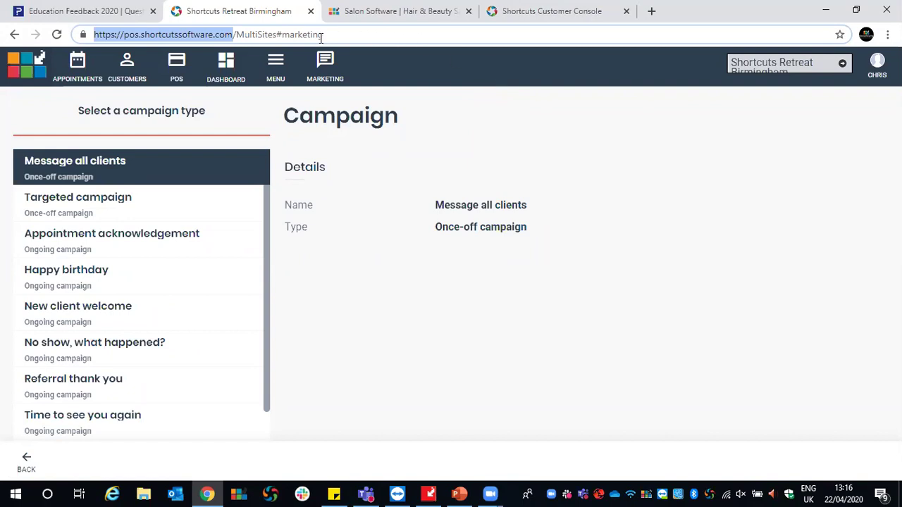
Open the Employee role in the general settings and start editing its permissions
click(275, 62)
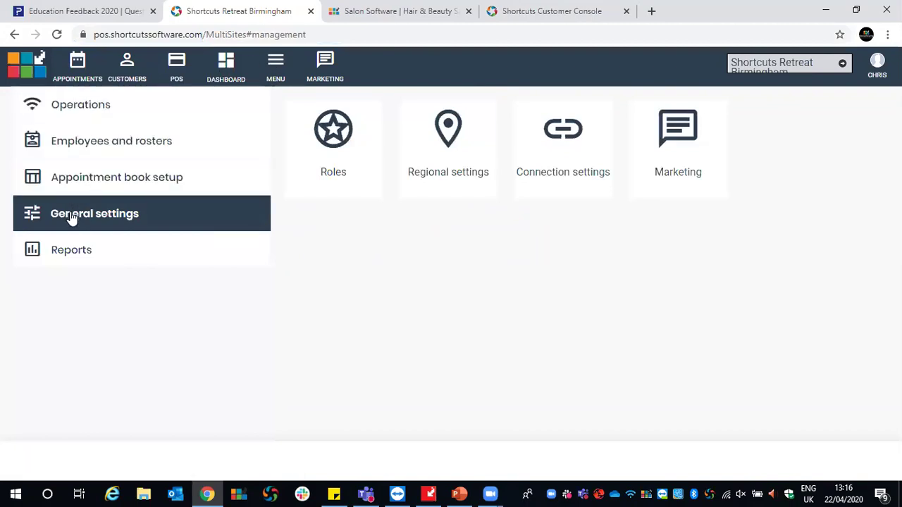
click(332, 151)
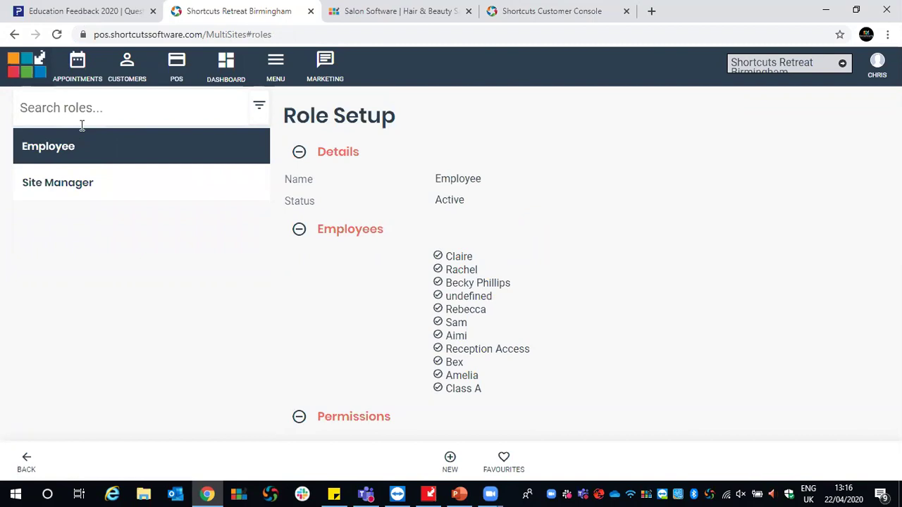
click(44, 154)
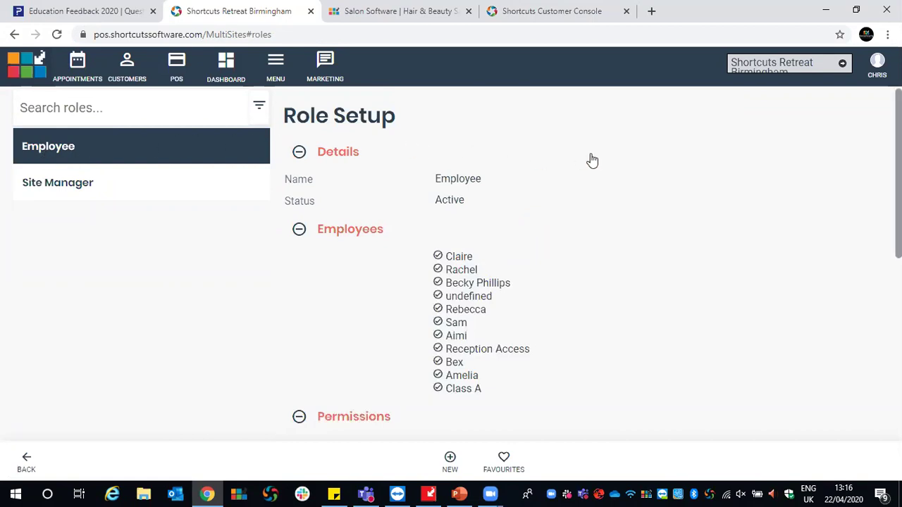
scroll(592, 160, down, 3)
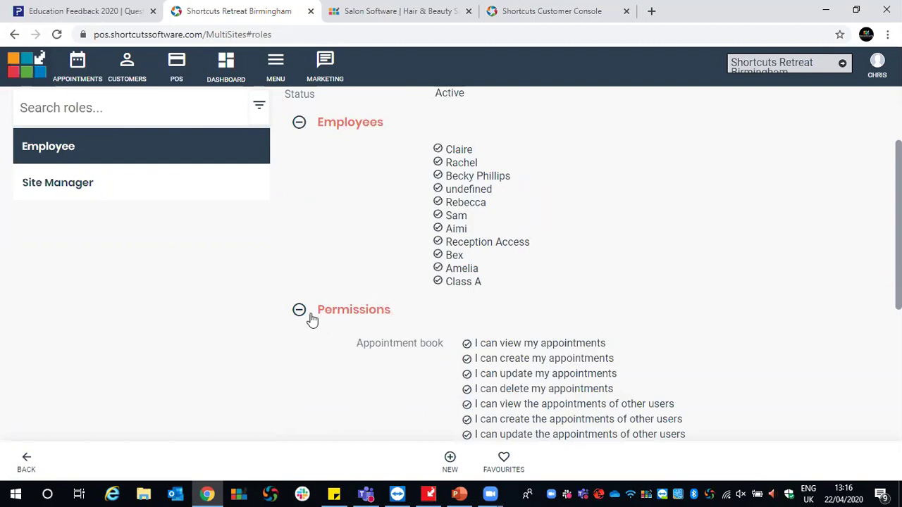
click(350, 314)
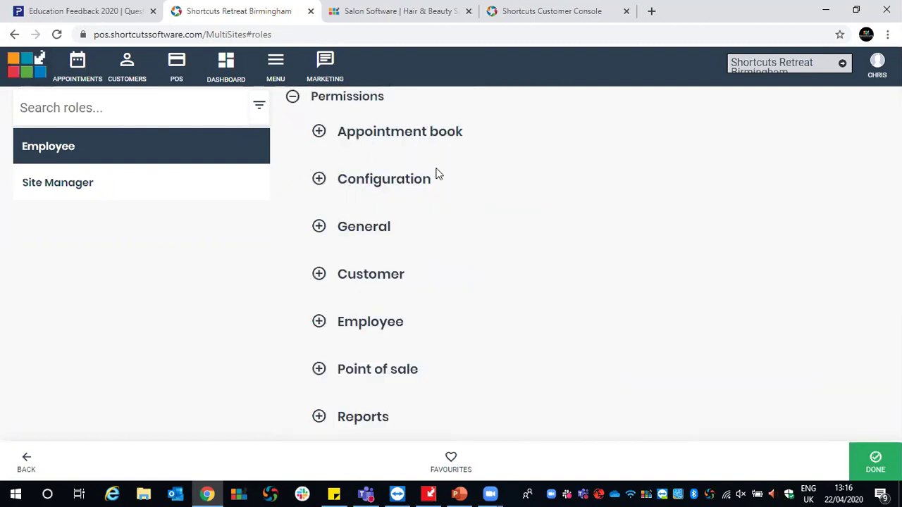
Toggle the Employee role's "I can configure Marketing campaigns" permission under Configuration and save the role
click(317, 179)
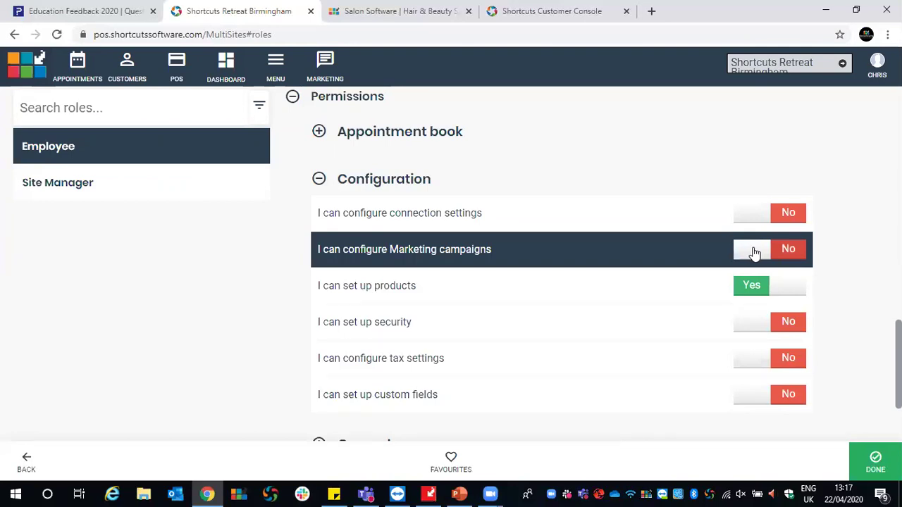
click(779, 254)
click(859, 452)
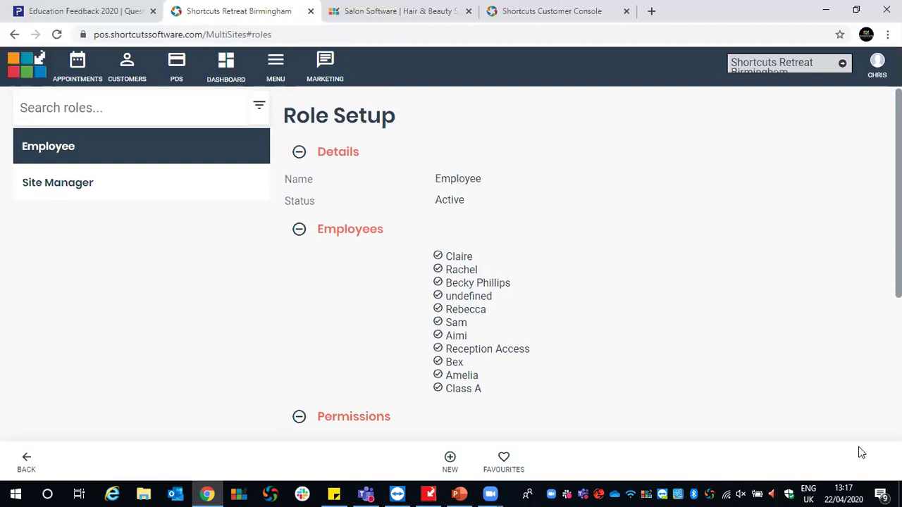
Open the Appointment acknowledgement marketing campaign and review its type, send schedule and campaign name
click(325, 63)
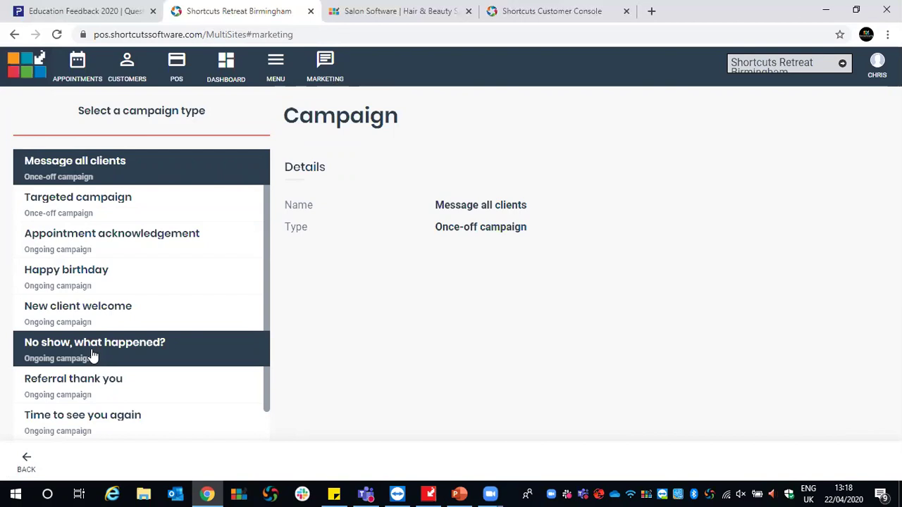
click(96, 247)
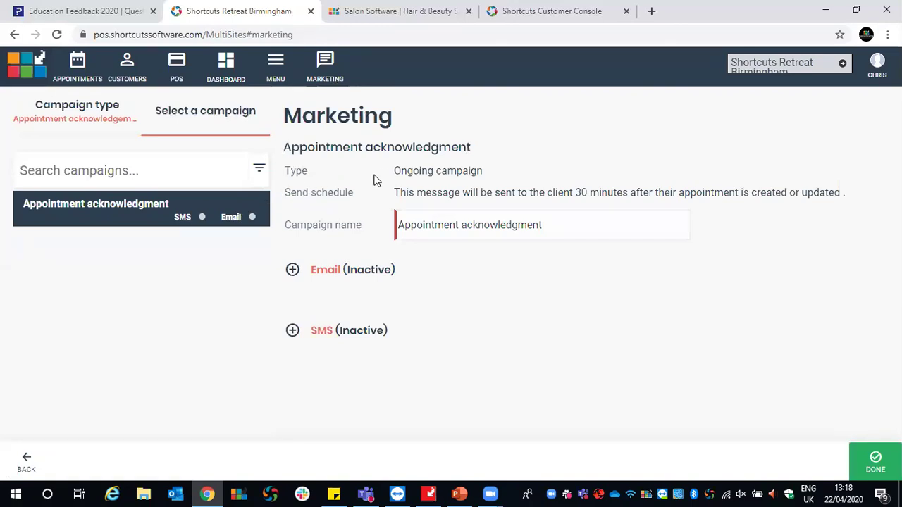
drag(394, 171, 483, 174)
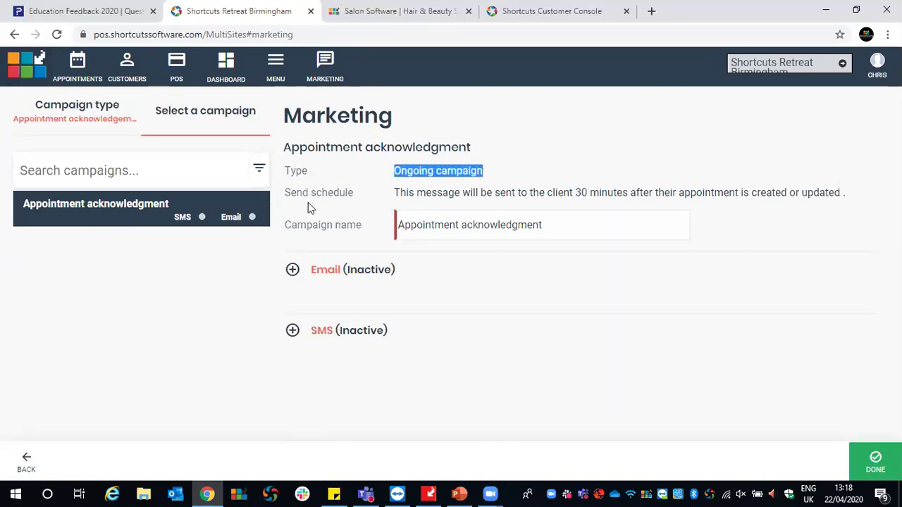
drag(397, 194, 842, 197)
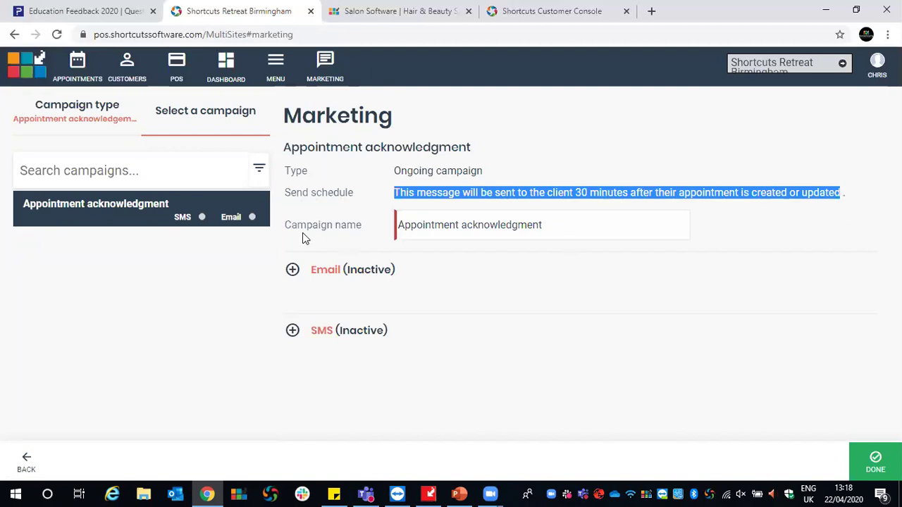
drag(285, 230, 316, 235)
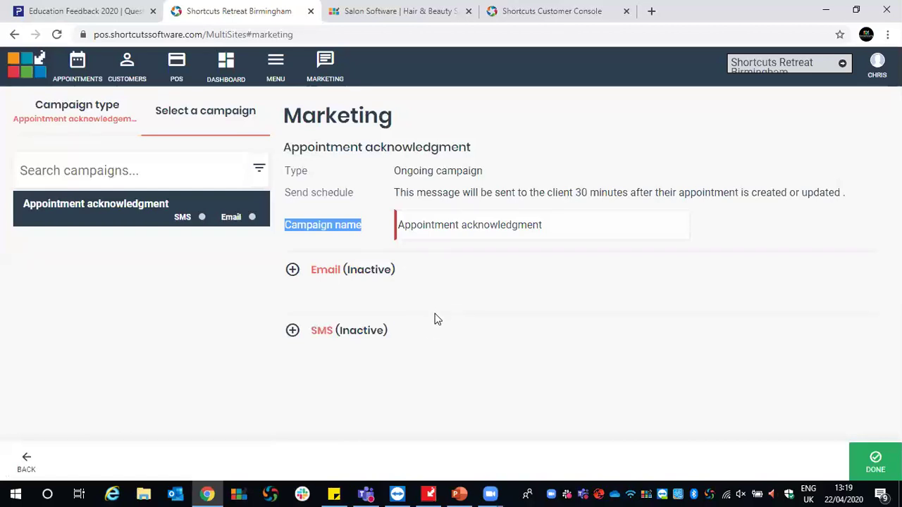
Review the campaign's SMS message, merge fields and character limit, and collapse the SMS section
click(322, 331)
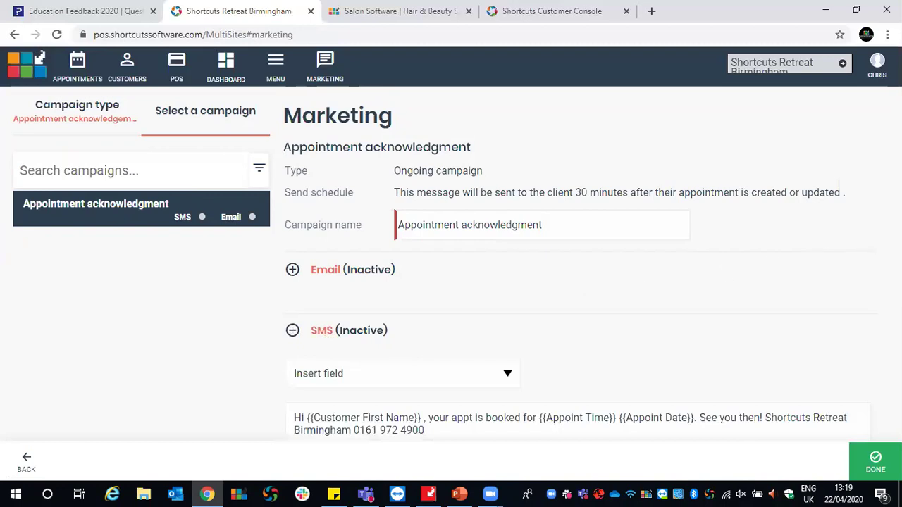
scroll(591, 261, down, 1)
scroll(591, 261, down, 3)
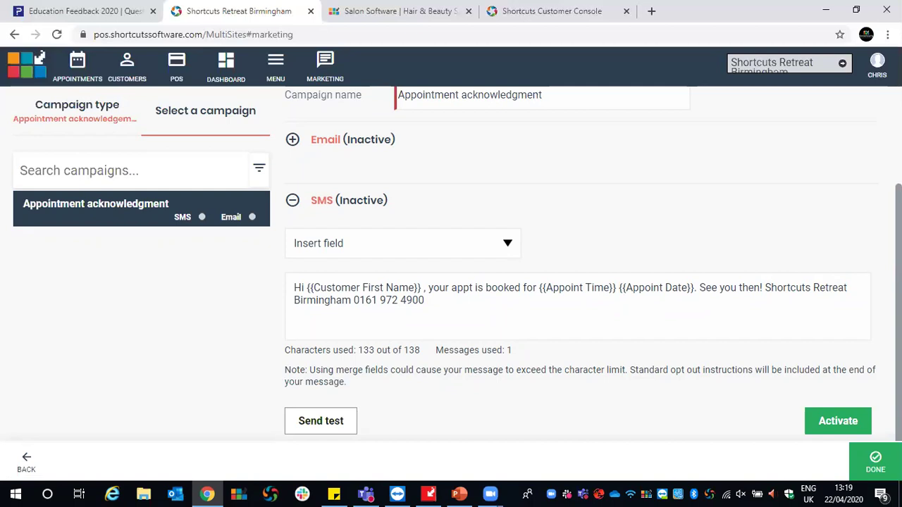
click(292, 201)
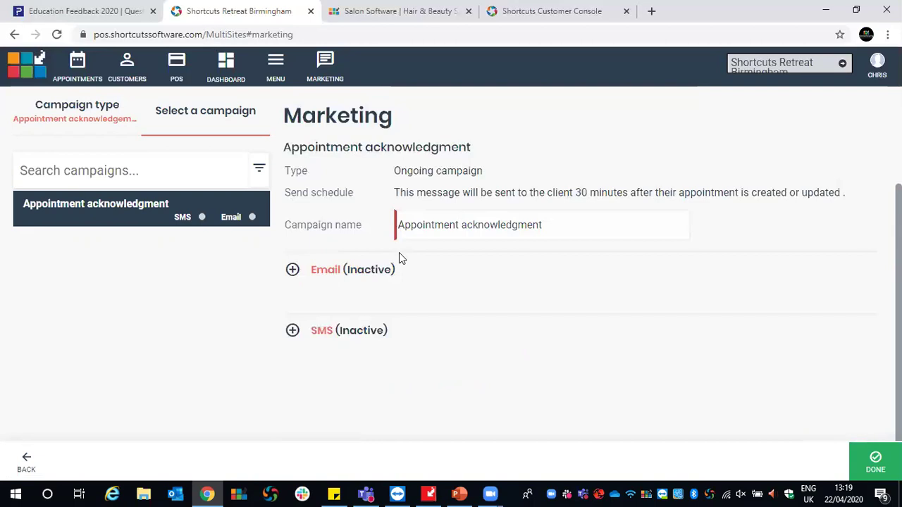
Expand the campaign's email section and view the Pictures folder for a header image, closing it without choosing a file
click(293, 271)
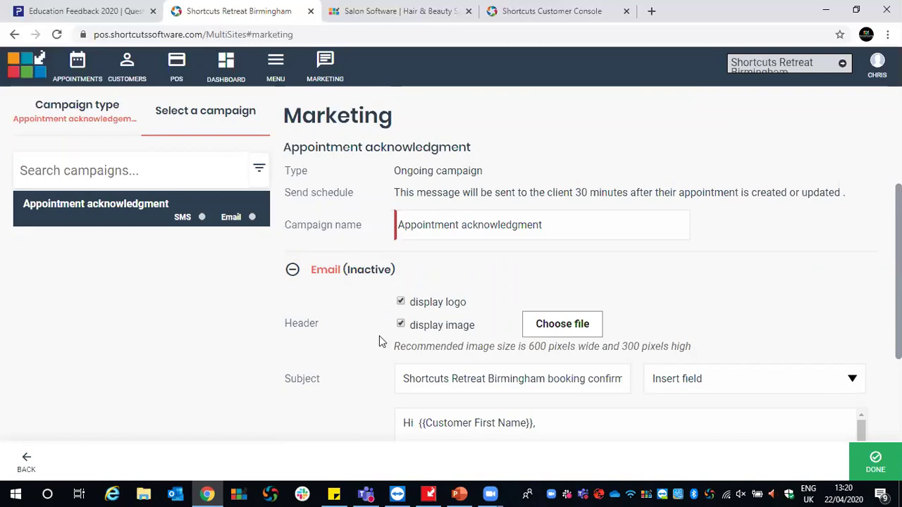
click(576, 323)
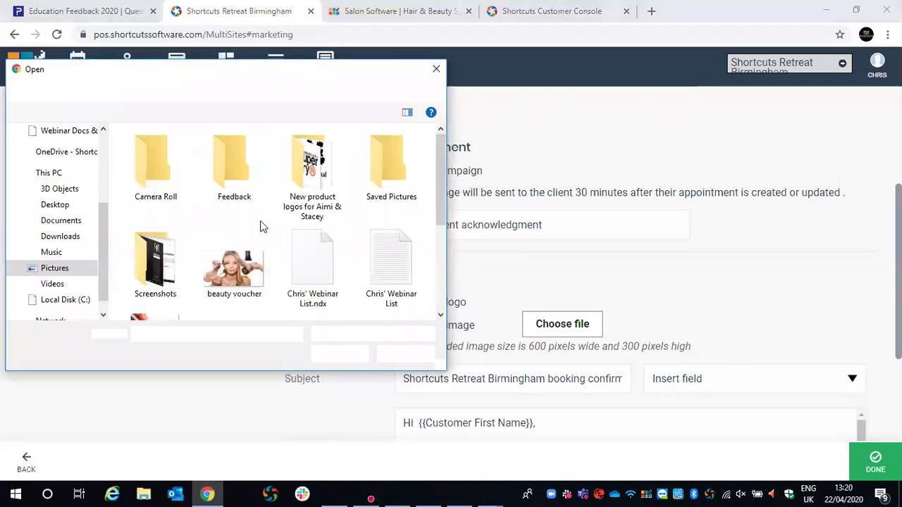
click(436, 69)
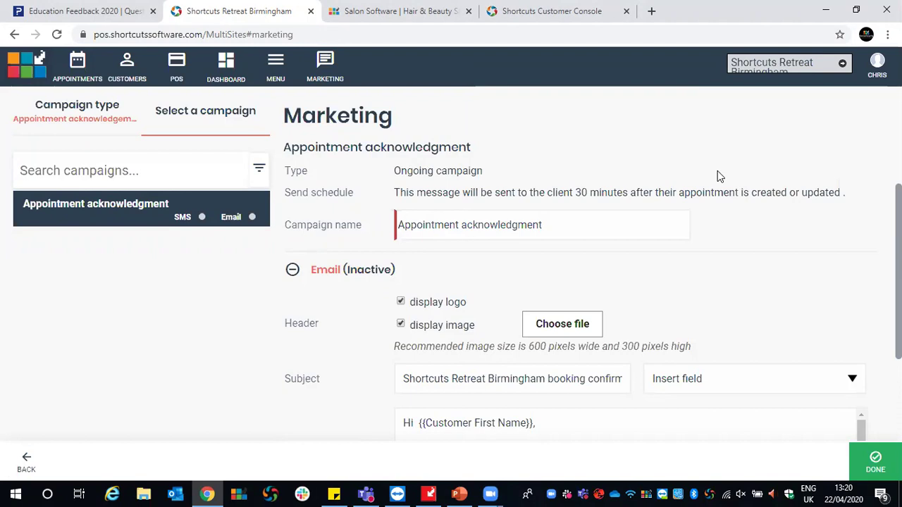
Examine the email's subject line, its Customer First Name merge field and the list of fields available for insertion
scroll(784, 250, down, 4)
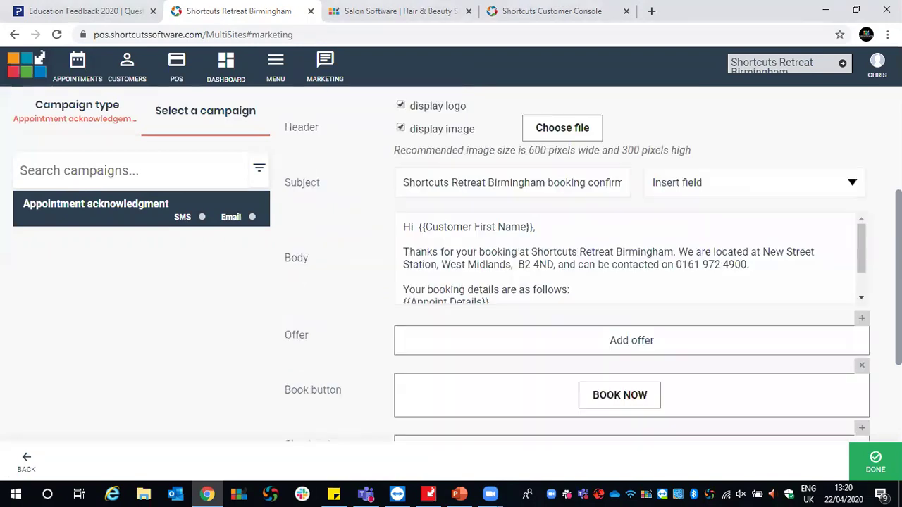
scroll(594, 258, up, 1)
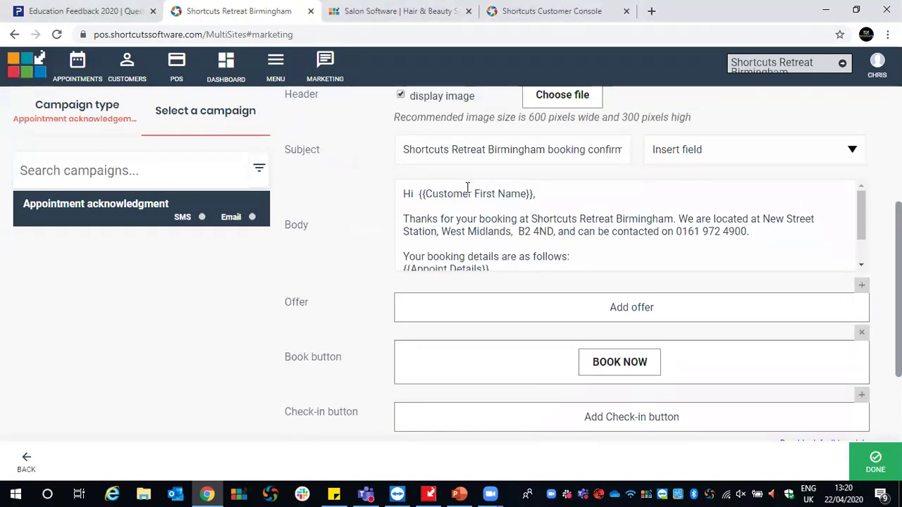
drag(404, 149, 631, 150)
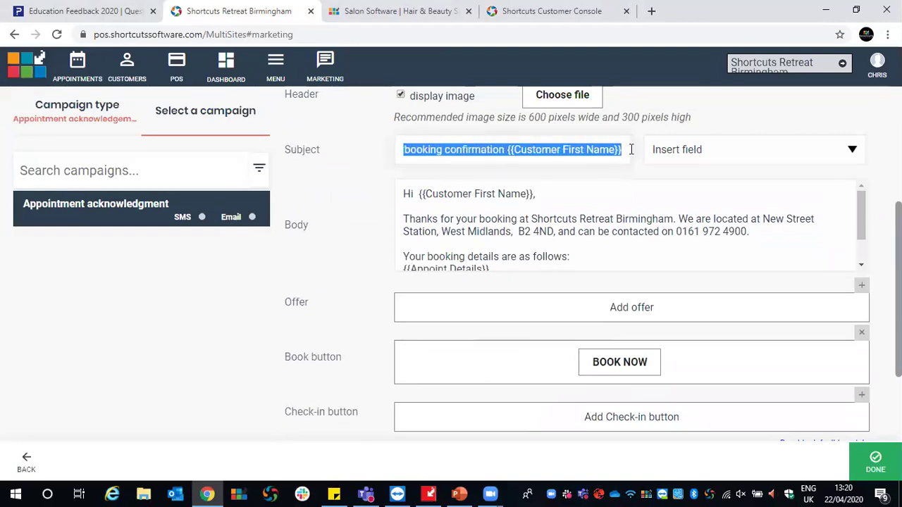
click(593, 149)
drag(507, 149, 623, 148)
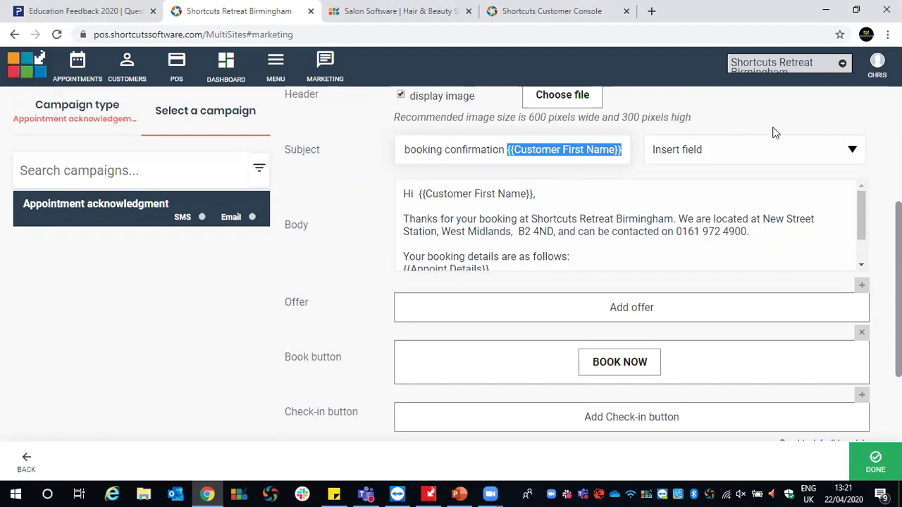
click(851, 150)
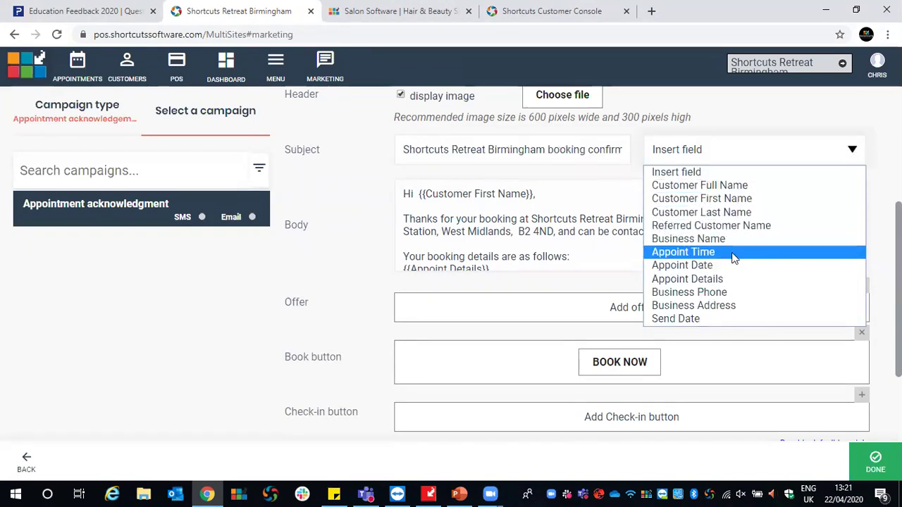
click(620, 169)
drag(600, 148, 627, 155)
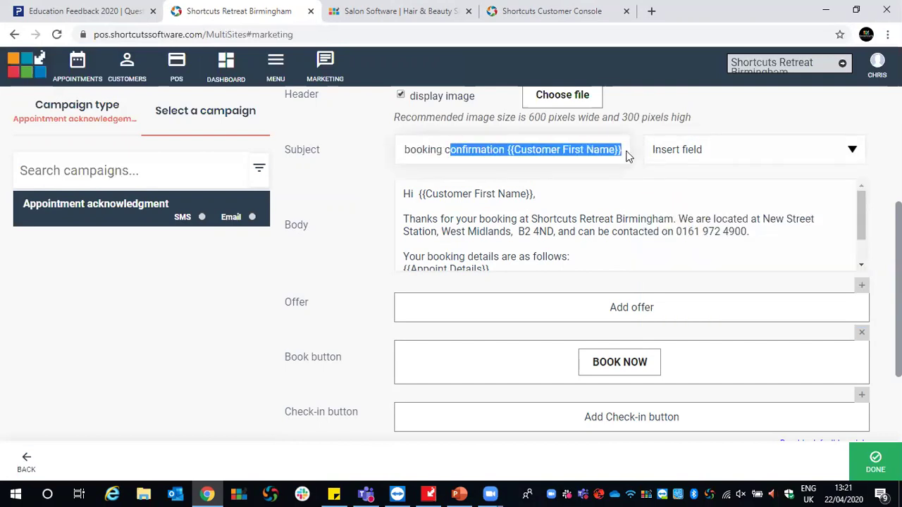
click(550, 150)
drag(511, 149, 548, 145)
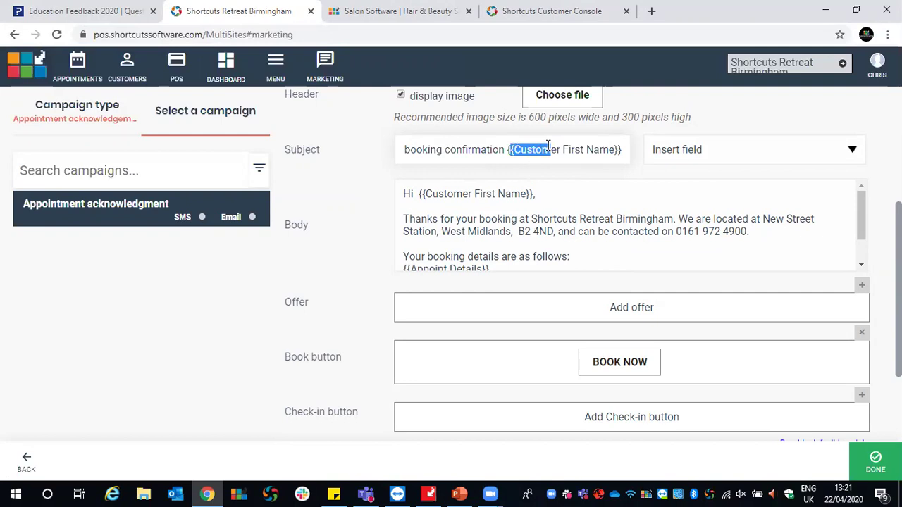
click(835, 153)
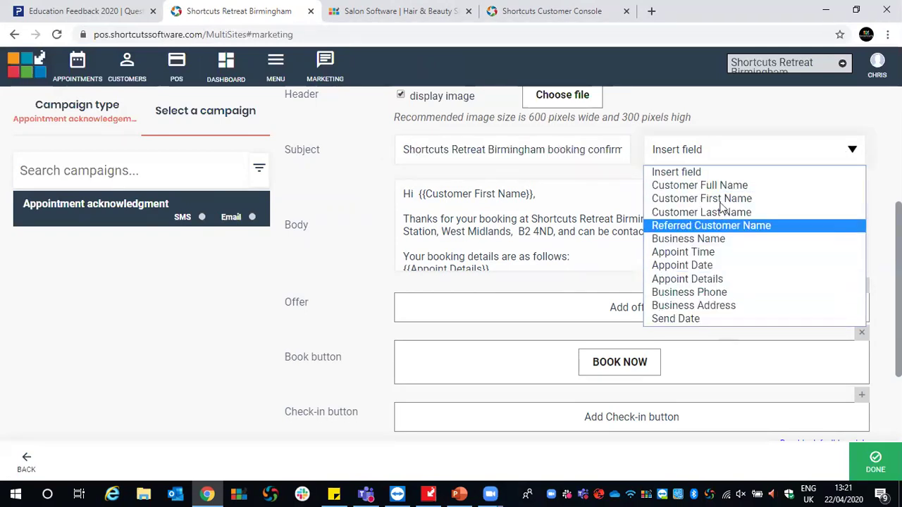
click(356, 176)
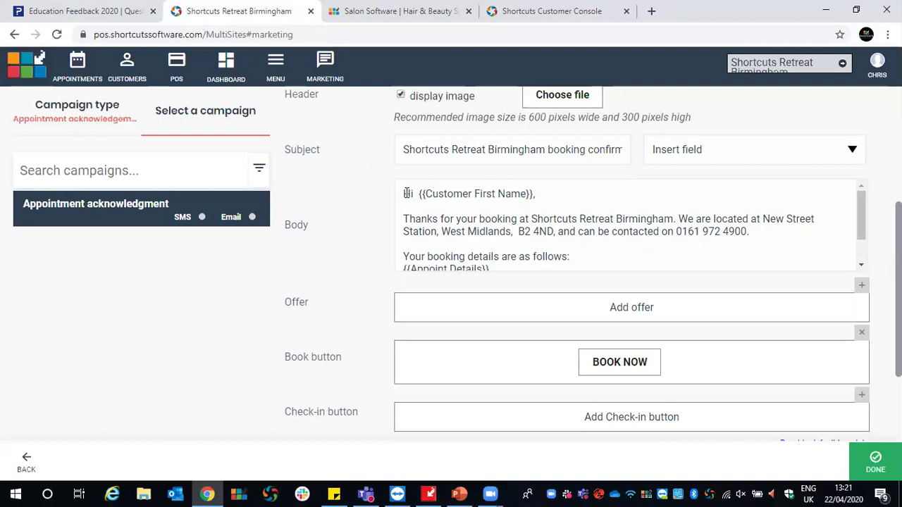
Examine the email body text and its Customer First Name and Appoint Details merge fields
drag(420, 193, 538, 195)
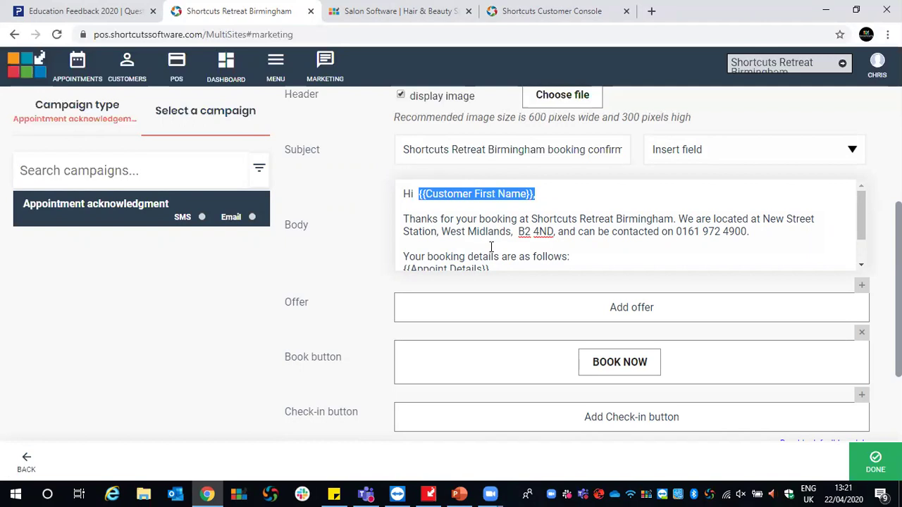
drag(864, 215, 864, 236)
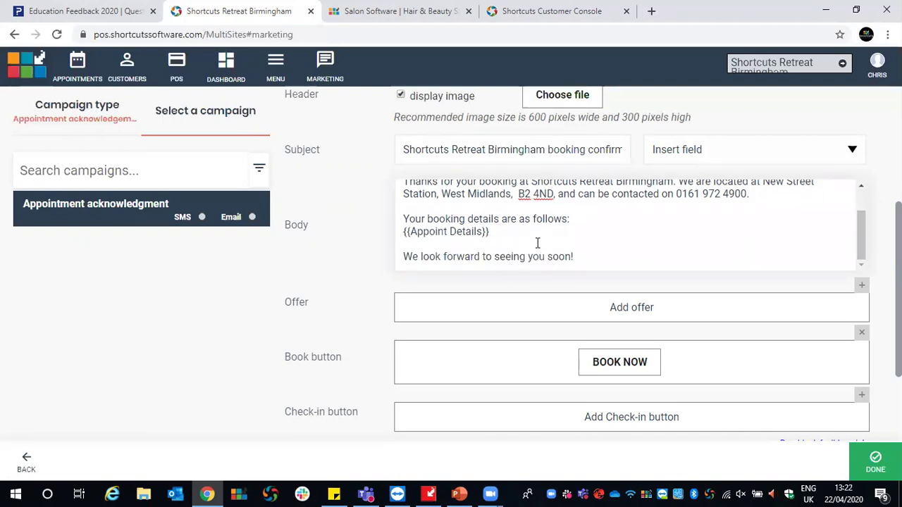
drag(403, 231, 489, 231)
drag(572, 257, 388, 177)
click(570, 242)
scroll(569, 241, down, 1)
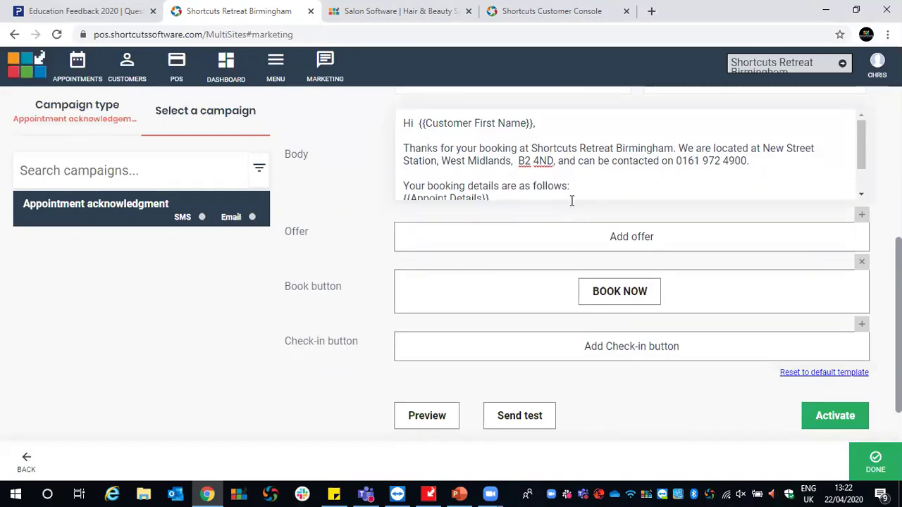
Retype the end of the contact phone number in the email body, leaving out the full stop after it
click(752, 161)
key(BackSpace)
key(BackSpace)
key(BackSpace)
key(BackSpace)
key(BackSpace)
key(BackSpace)
key(BackSpace)
text(2 4900)
Remove the Book Now button from the email and add it back
click(861, 262)
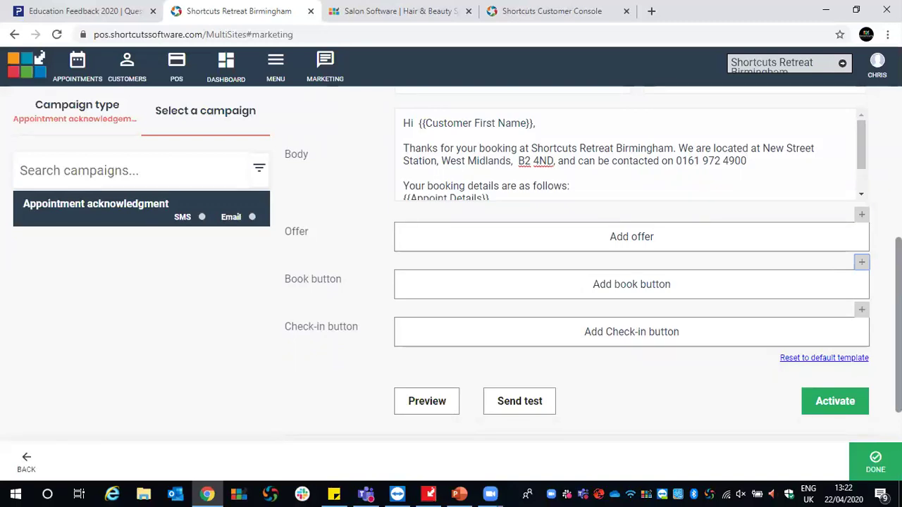
click(861, 263)
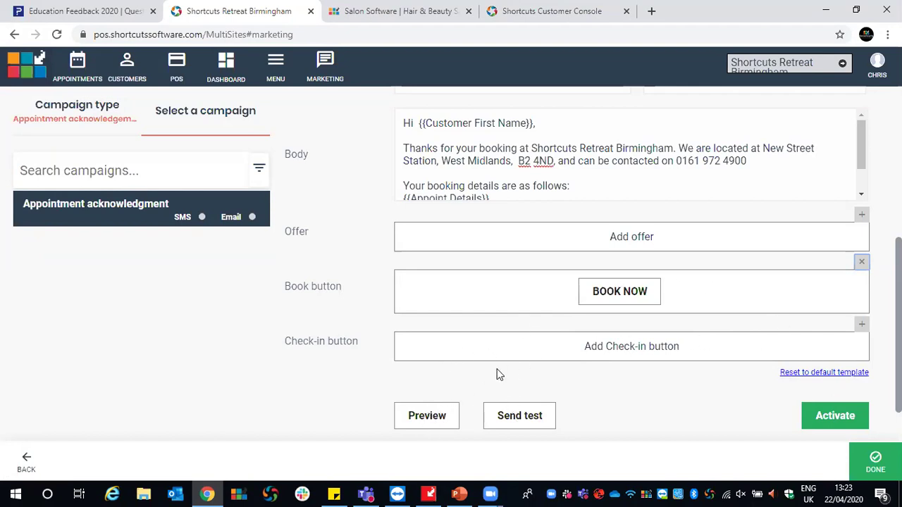
Preview the appointment acknowledgement email and check its header, body, Book Now button and social links
click(413, 417)
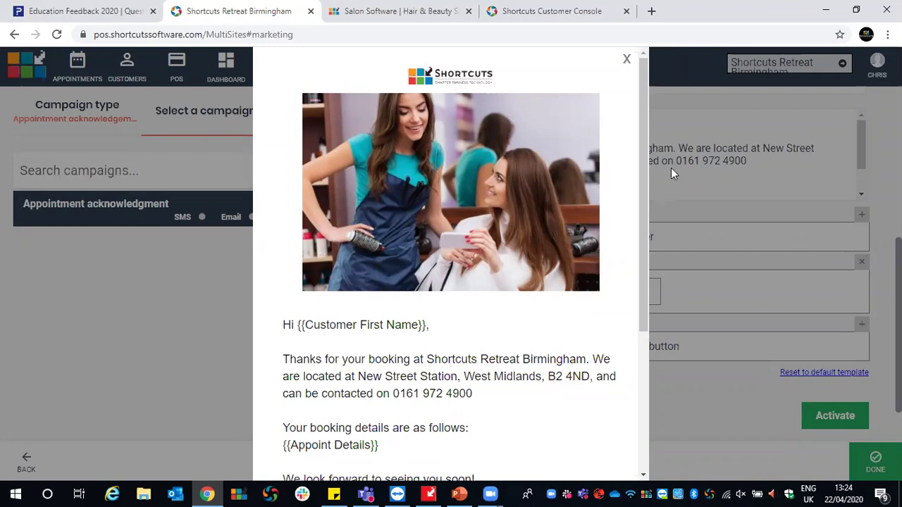
drag(644, 161, 642, 289)
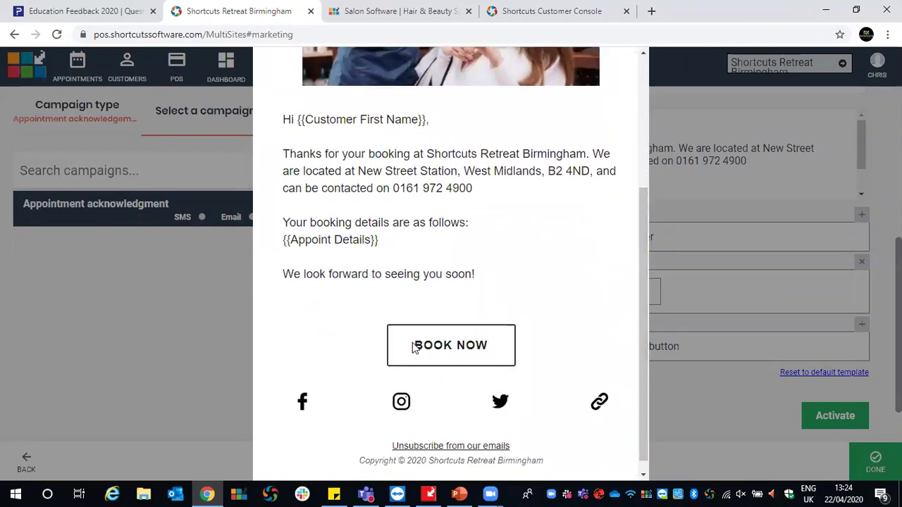
scroll(493, 339, down, 1)
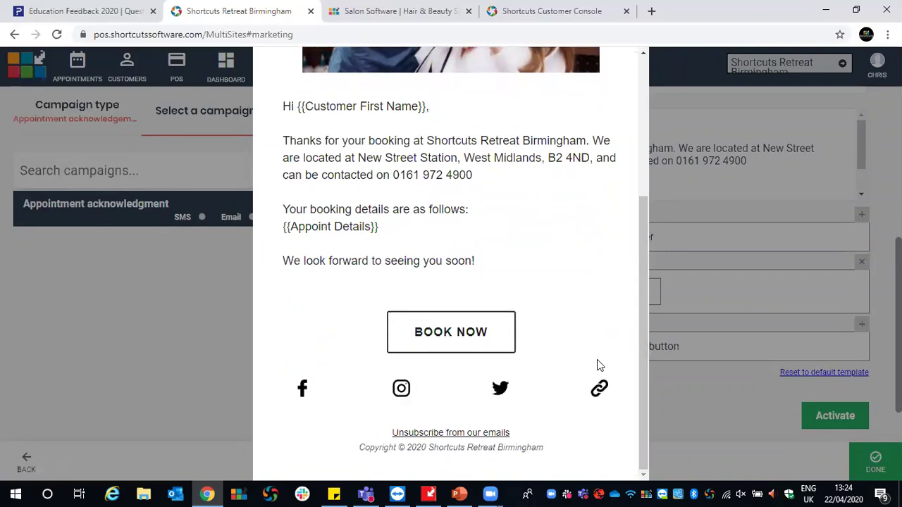
Close the appointment acknowledgement email preview and open the Happy birthday campaign under the campaign types
scroll(359, 371, up, 3)
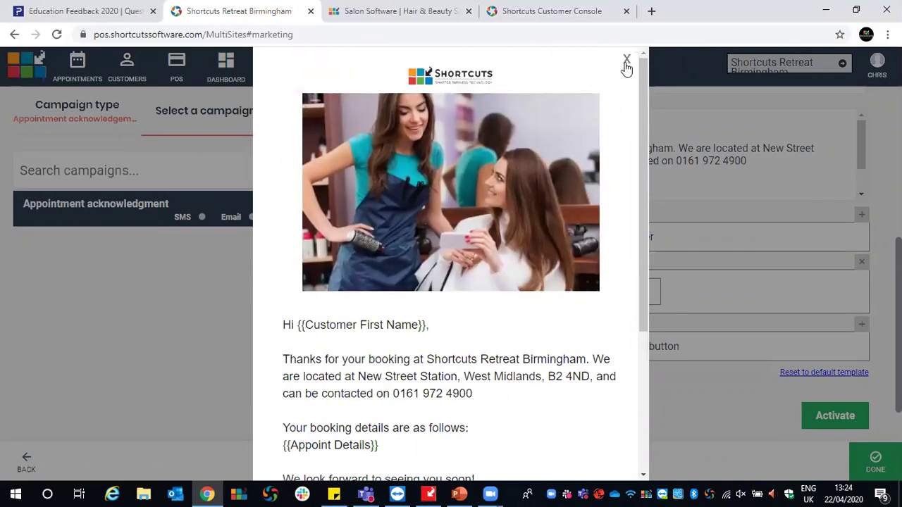
click(627, 60)
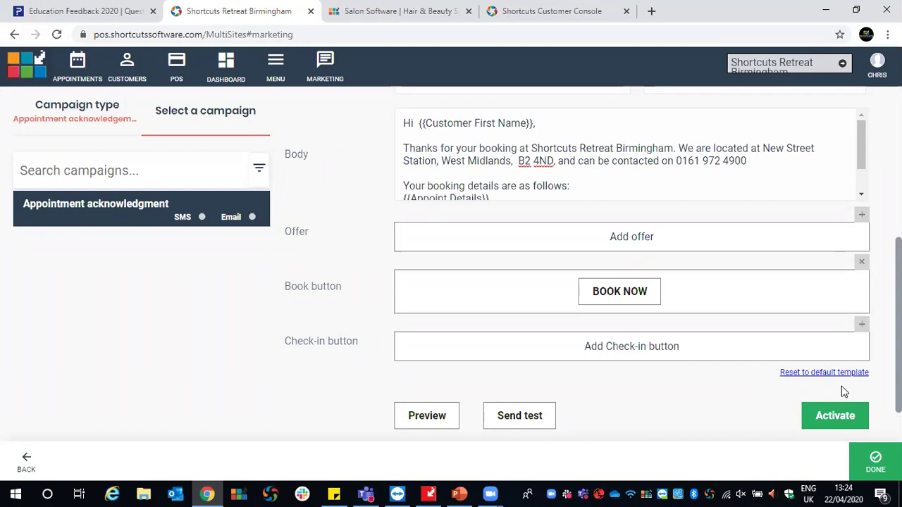
click(69, 117)
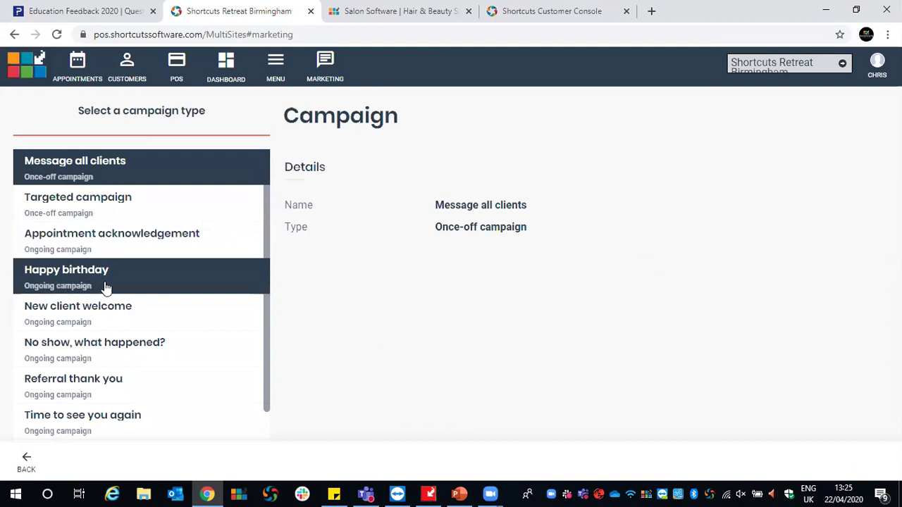
click(53, 284)
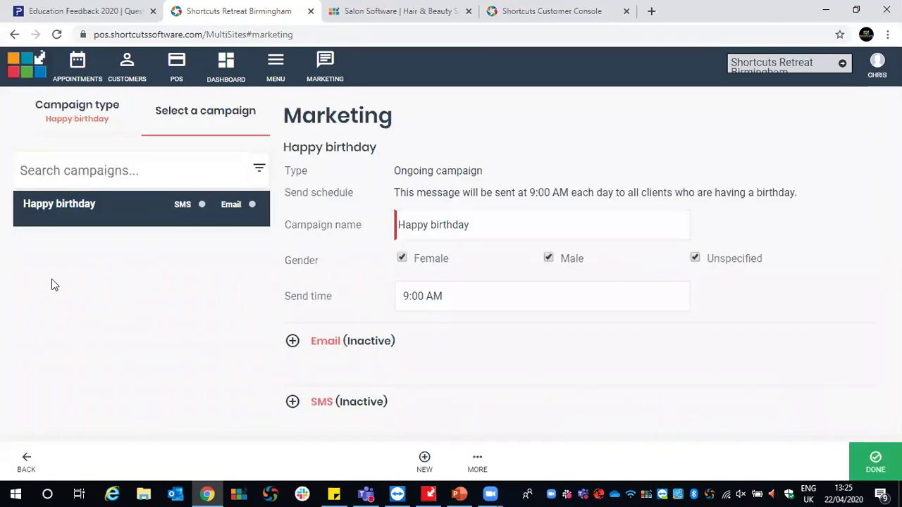
drag(392, 171, 483, 171)
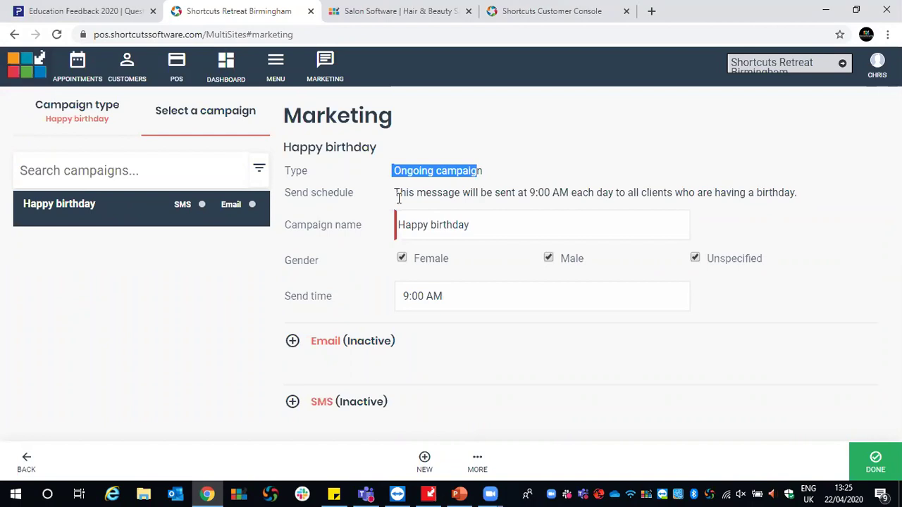
drag(475, 225, 395, 224)
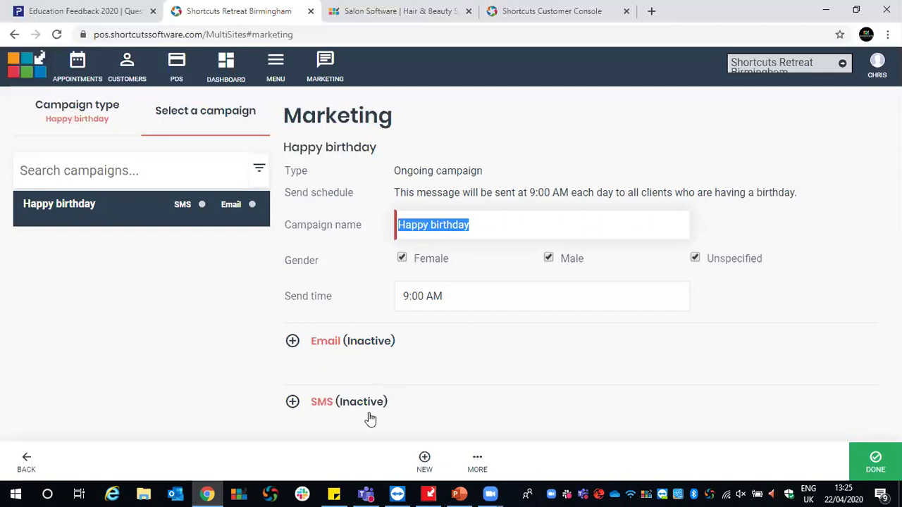
Expand the Happy birthday campaign's email settings and choose the HBDAY picture as the header image
click(319, 347)
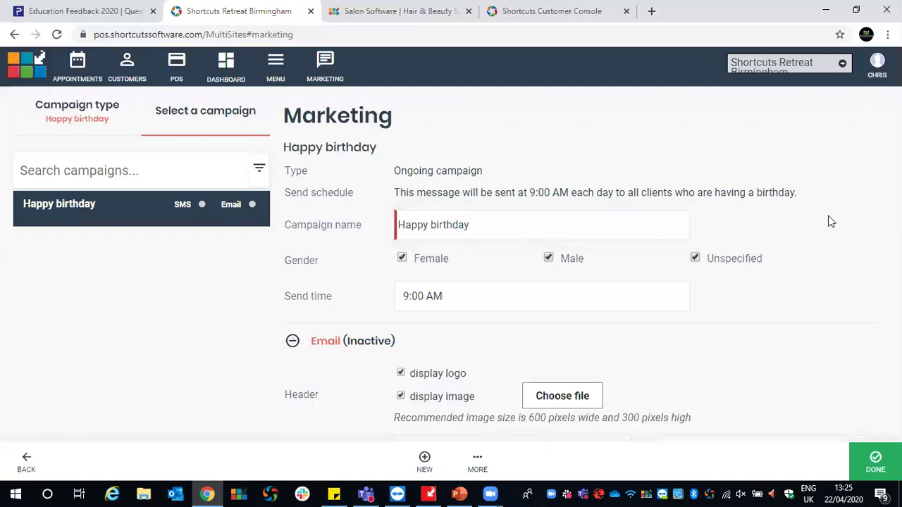
scroll(846, 218, down, 2)
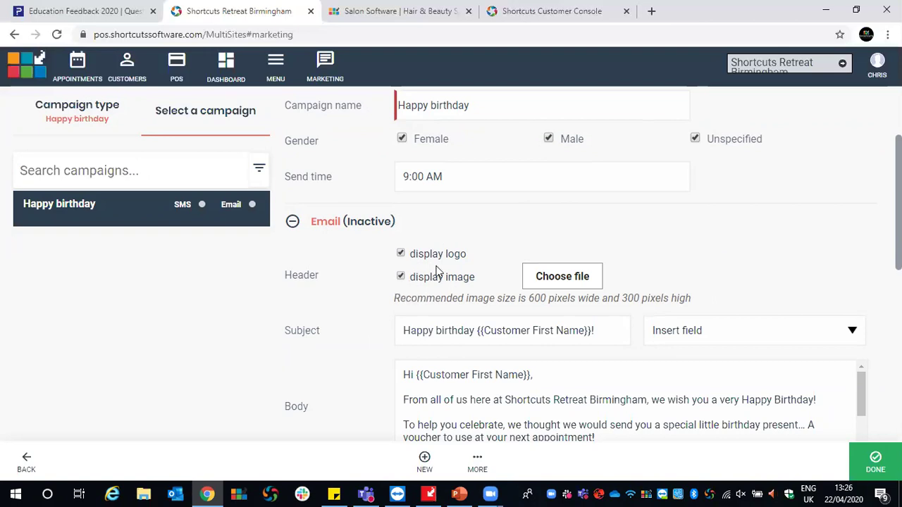
click(570, 279)
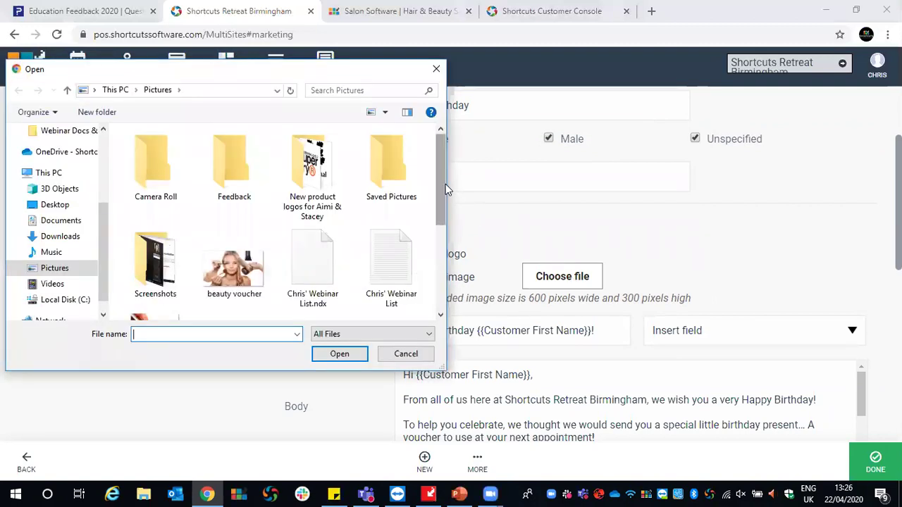
scroll(446, 186, down, 3)
click(303, 208)
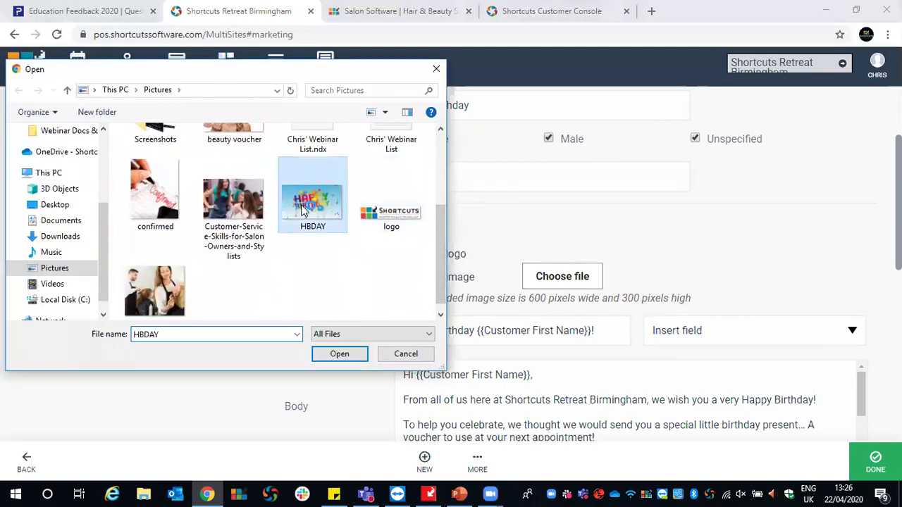
click(341, 355)
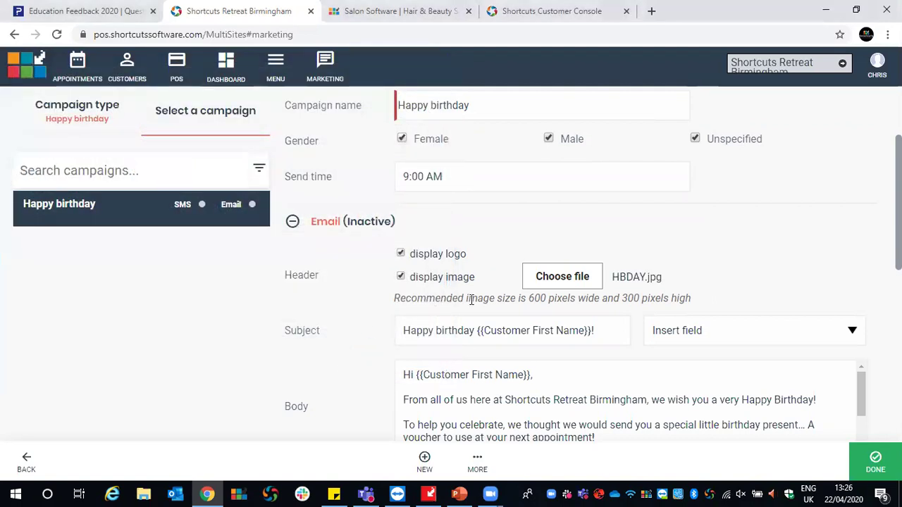
Replace the offer text in the birthday email with "10% off all services"
scroll(688, 214, down, 2)
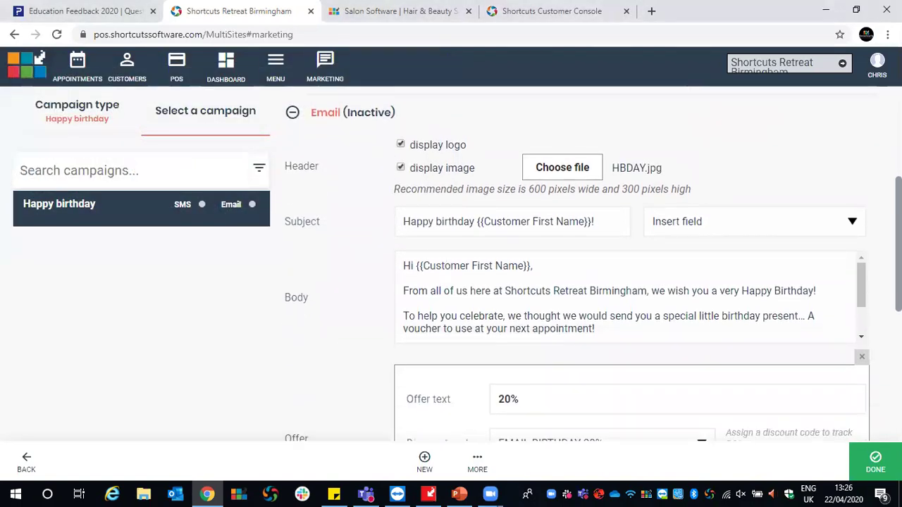
drag(404, 221, 490, 218)
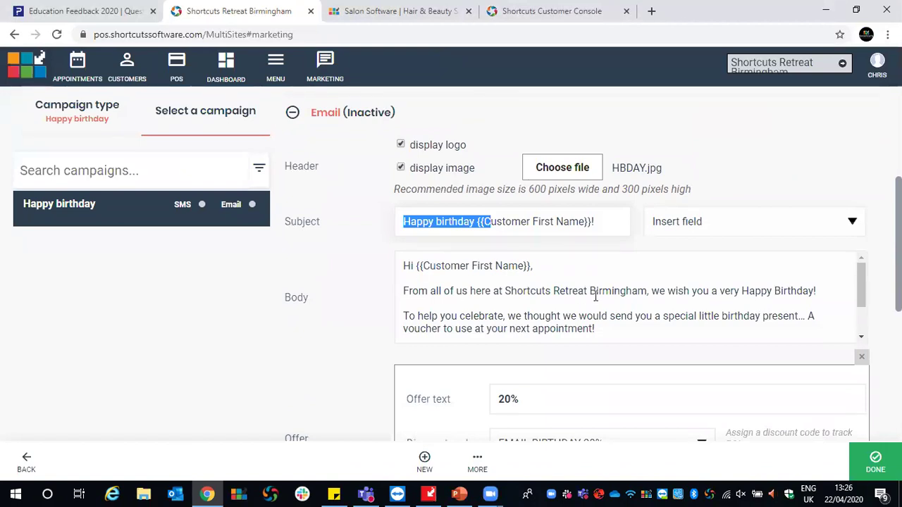
scroll(635, 274, down, 3)
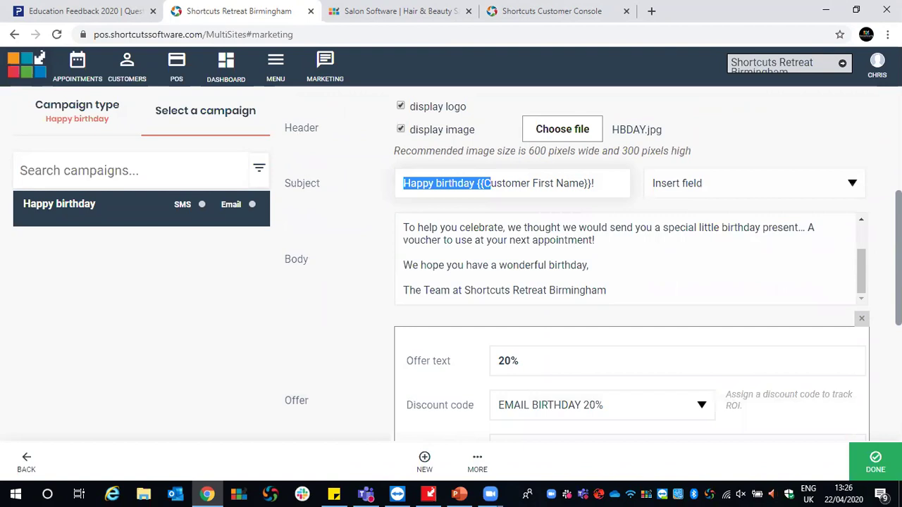
scroll(756, 244, down, 1)
scroll(593, 264, down, 2)
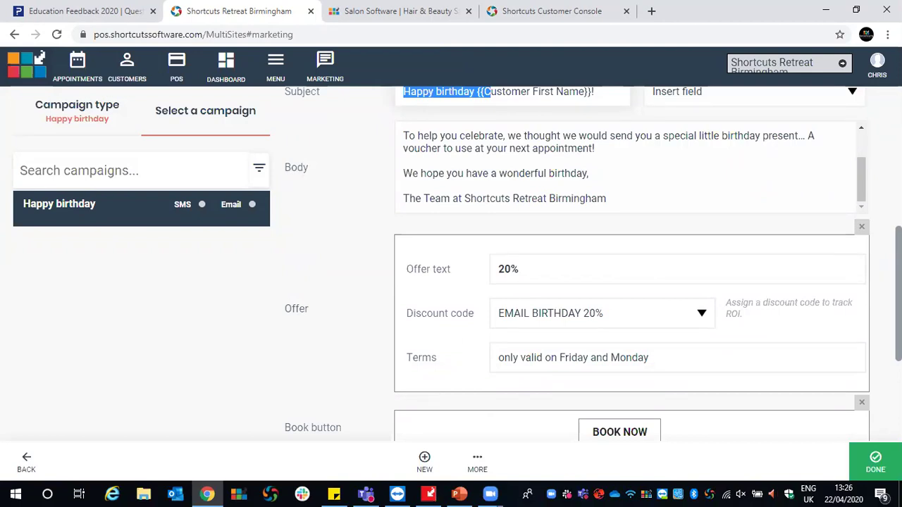
click(523, 268)
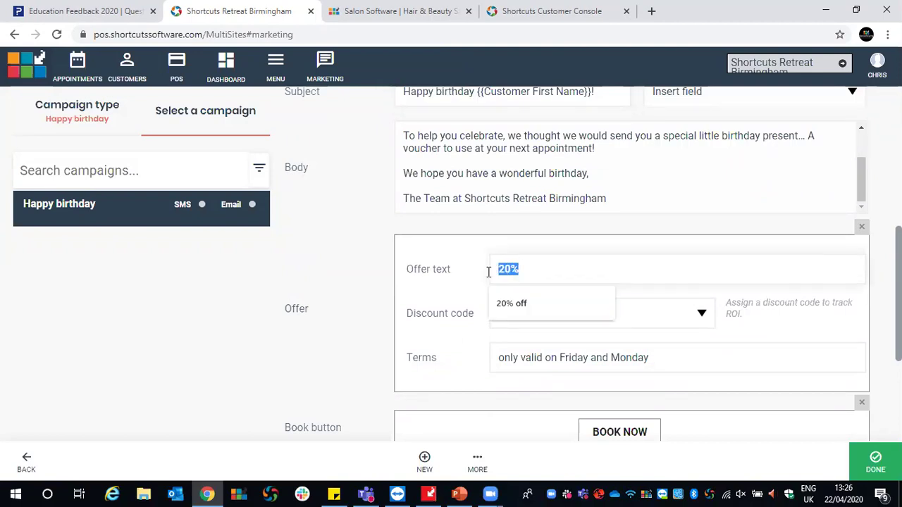
key(BackSpace)
text(10)
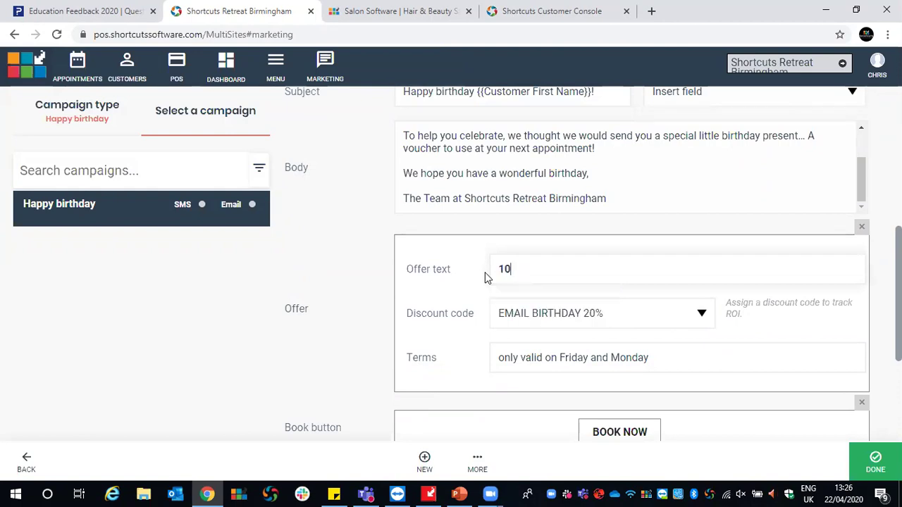
text(% off allservices)
click(550, 269)
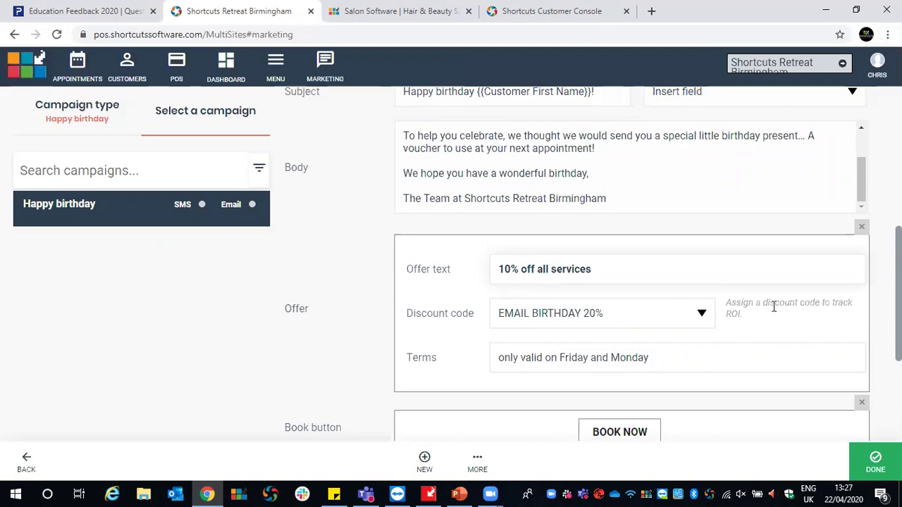
Switch the offer's discount code to REWORK and back to EMAIL BIRTHDAY 20%
click(703, 315)
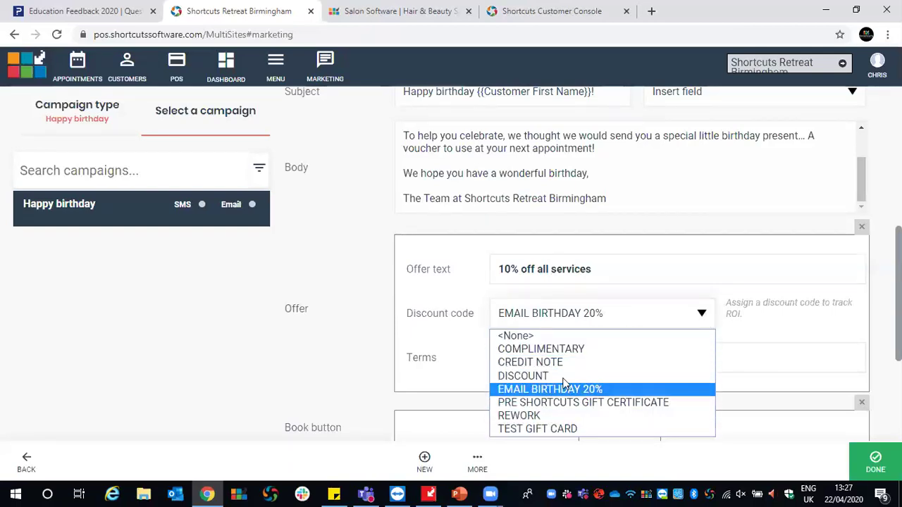
click(568, 416)
click(594, 318)
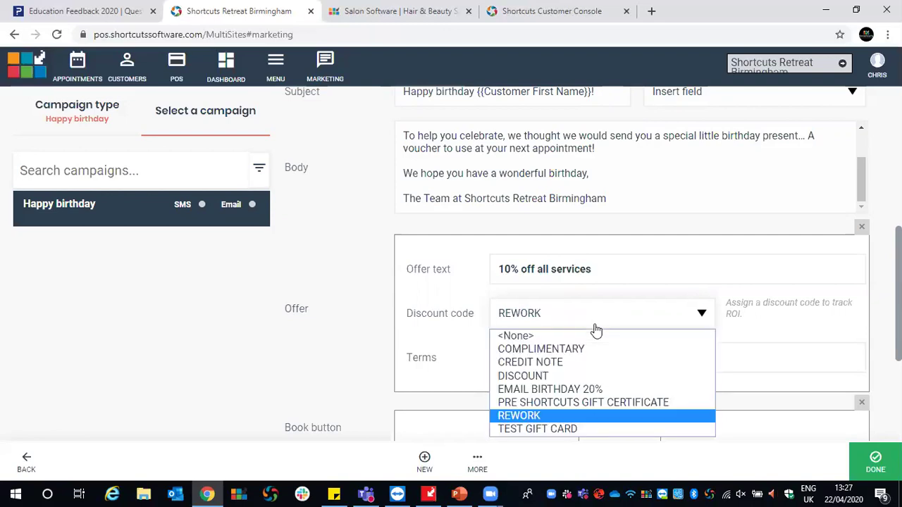
click(573, 389)
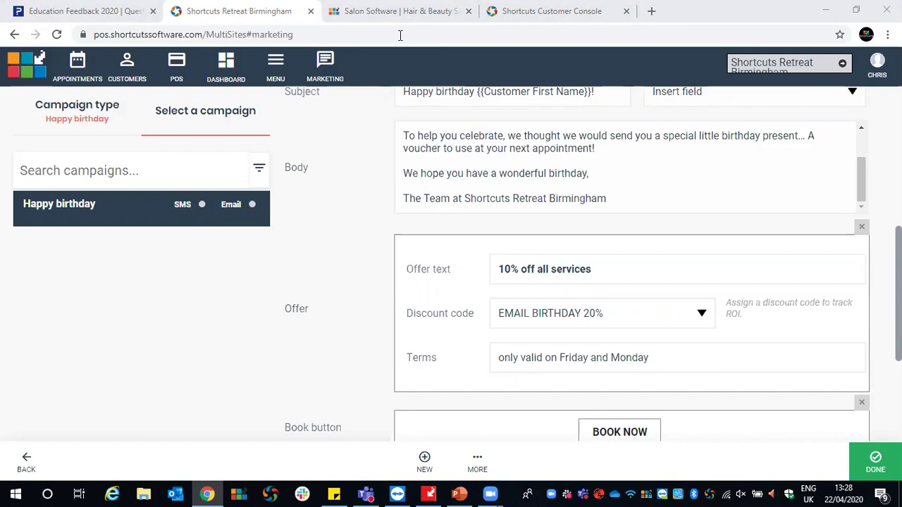
Remove the Customer First Name merge field from the birthday email's subject and insert it again before the exclamation mark
scroll(634, 326, up, 3)
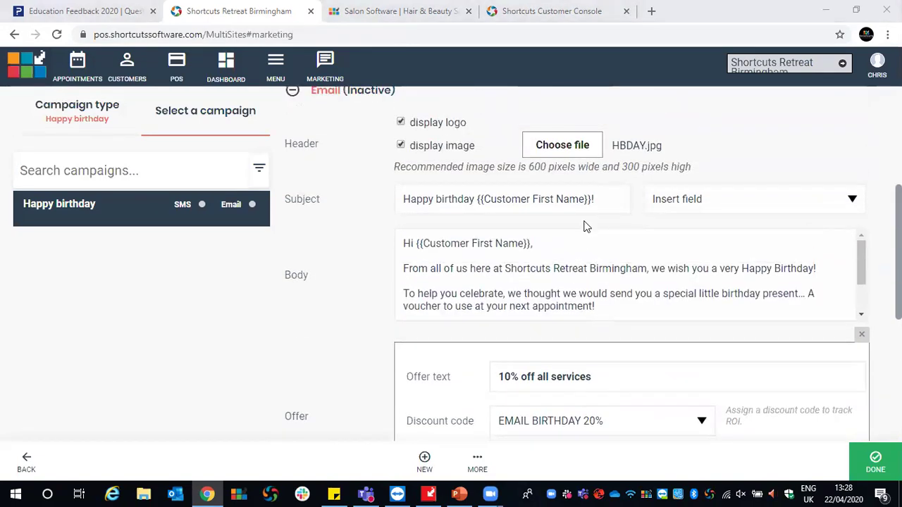
drag(592, 201, 479, 200)
key(BackSpace)
key(BackSpace)
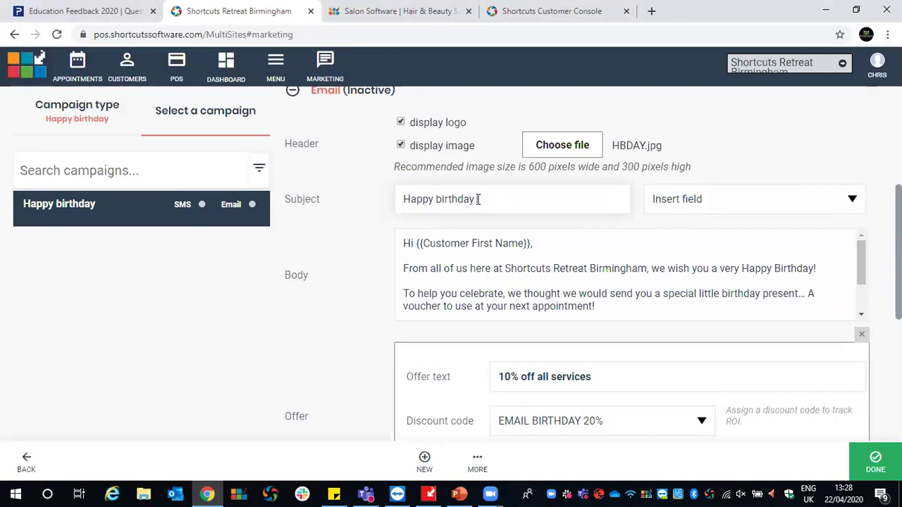
click(733, 198)
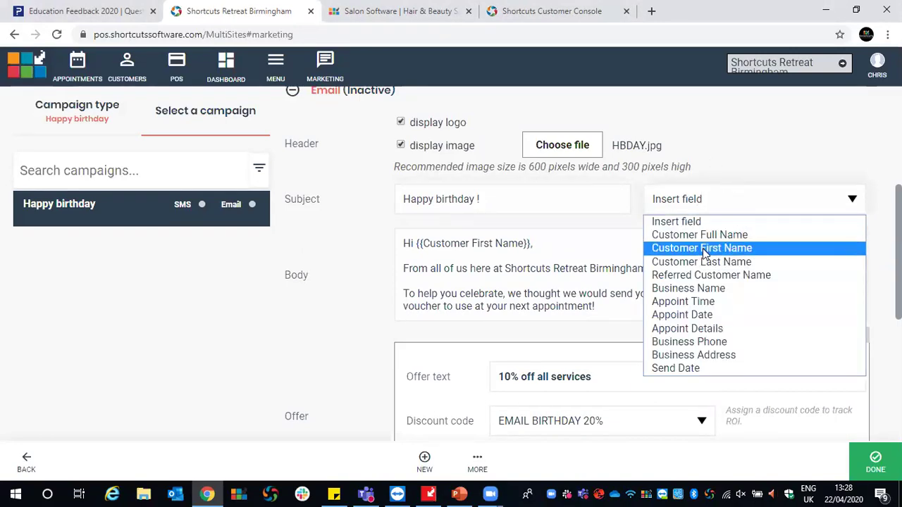
click(702, 249)
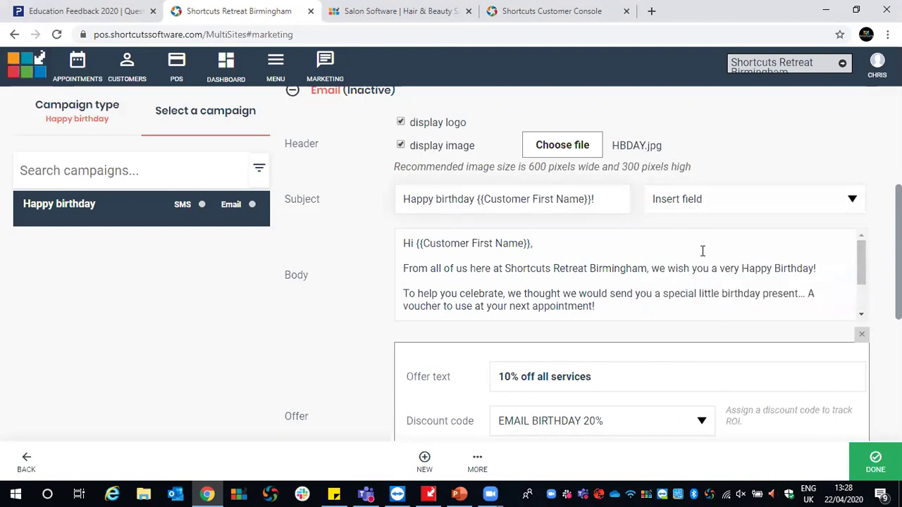
drag(596, 200, 475, 200)
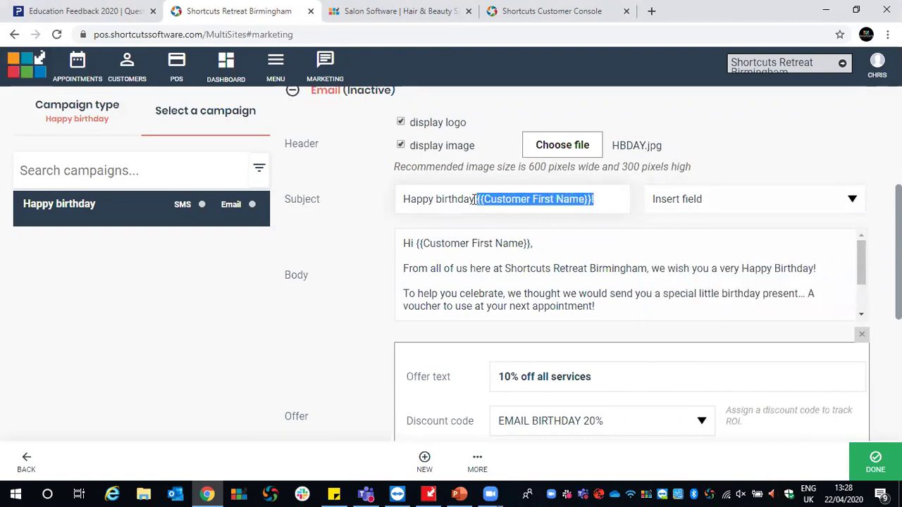
click(461, 46)
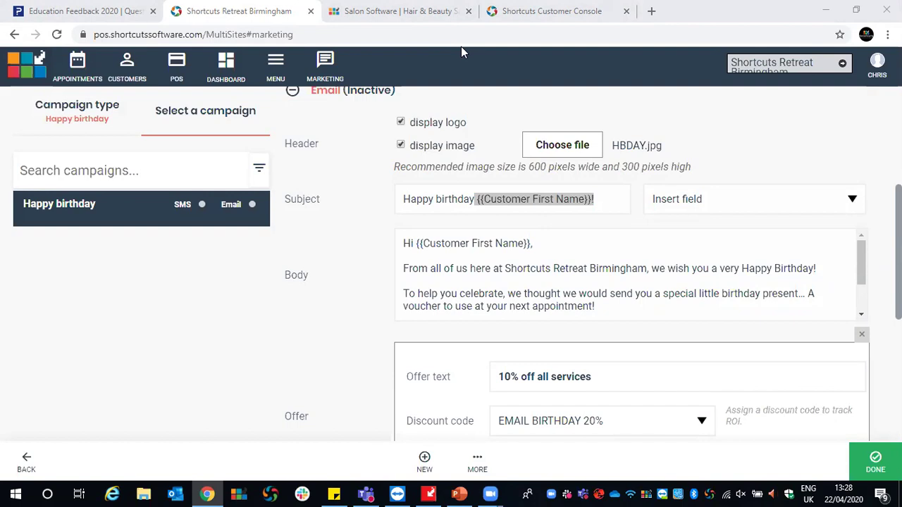
Review the birthday email's offer text, discount code, terms, and its booking and check-in buttons
scroll(593, 263, down, 3)
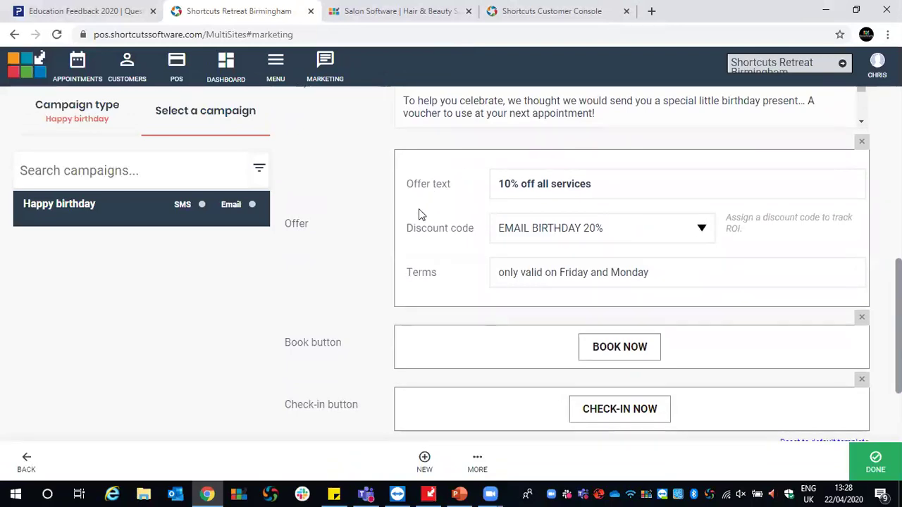
drag(592, 185, 479, 229)
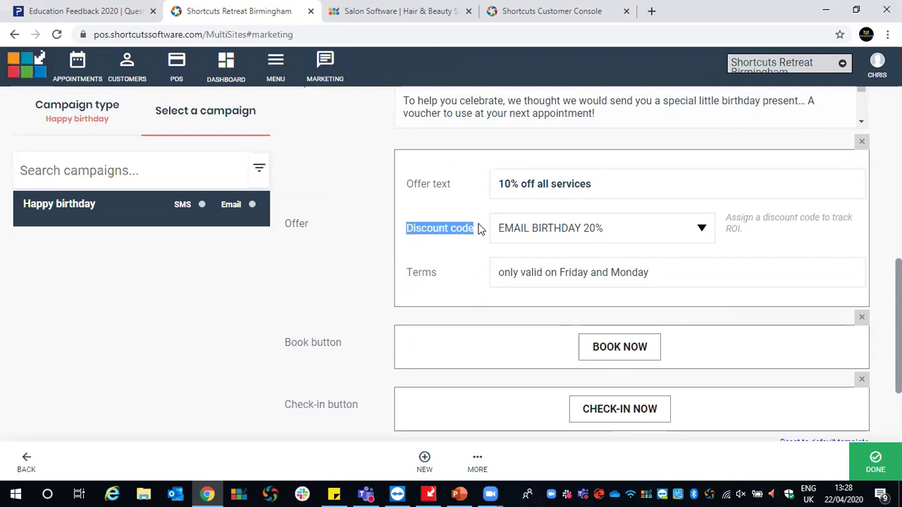
drag(660, 272, 490, 275)
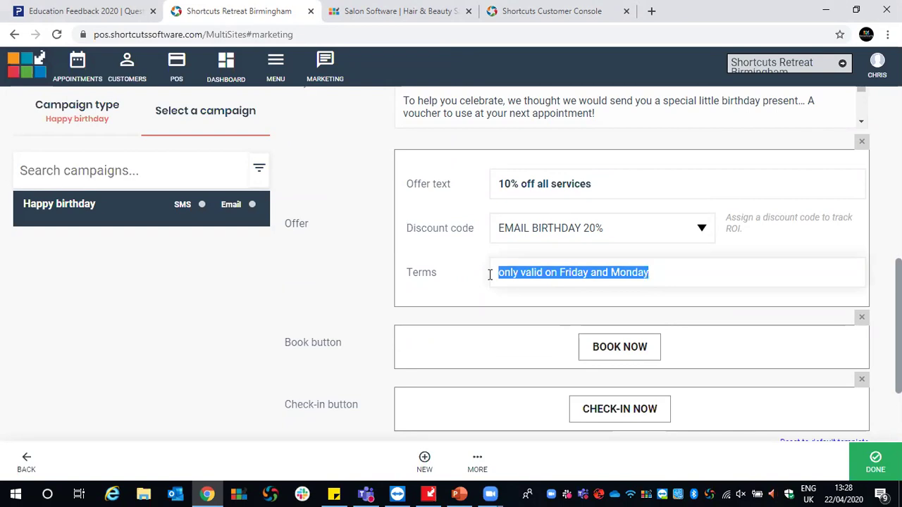
scroll(876, 298, down, 1)
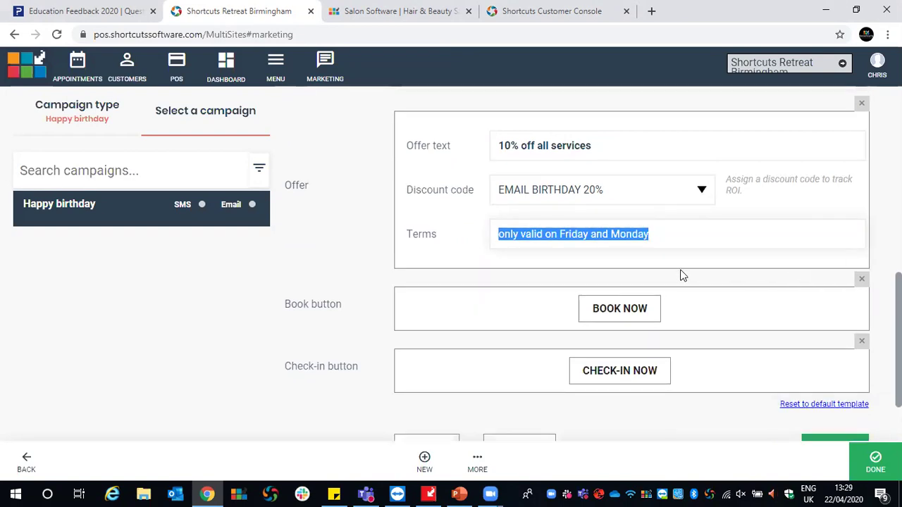
scroll(681, 274, down, 2)
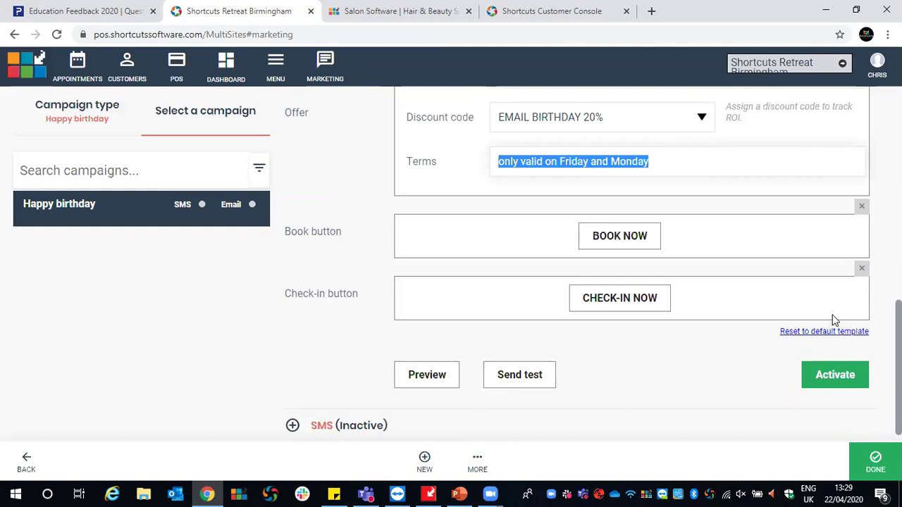
Return to the campaign types and open the once-off Message all clients campaign with its send settings
click(62, 119)
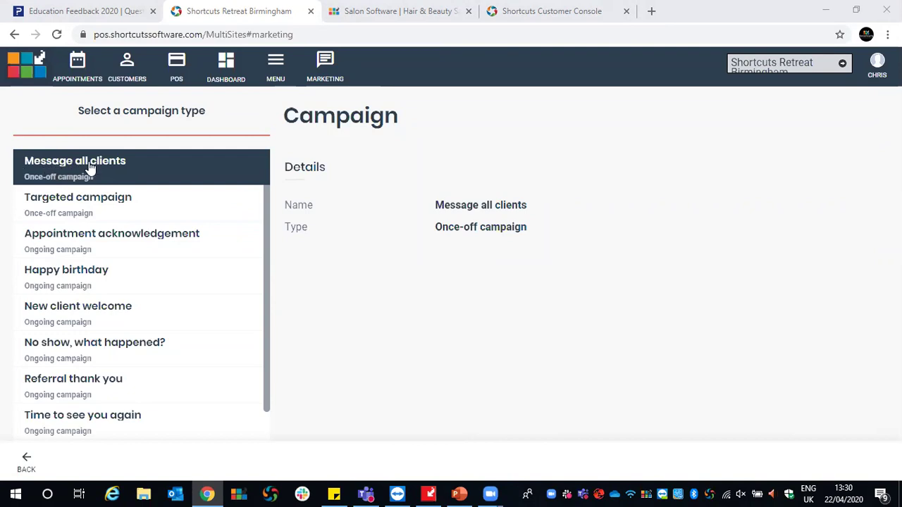
click(70, 175)
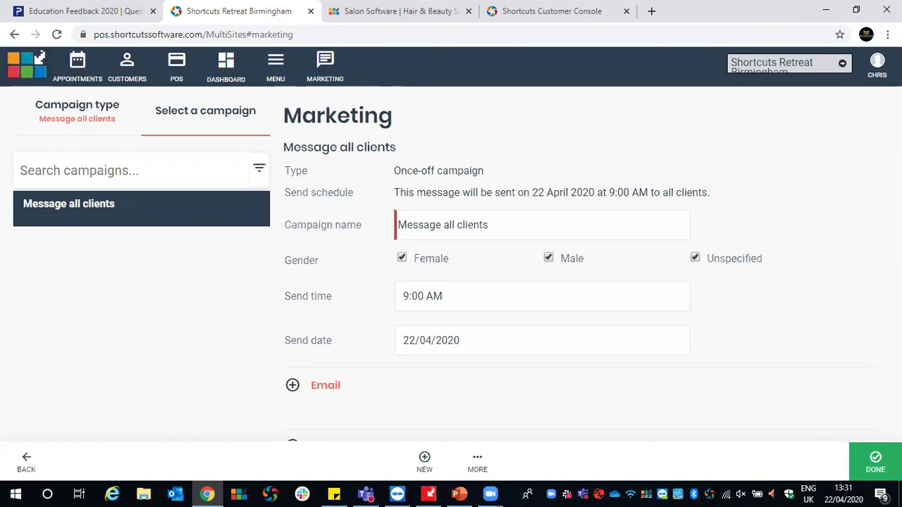
scroll(879, 197, down, 1)
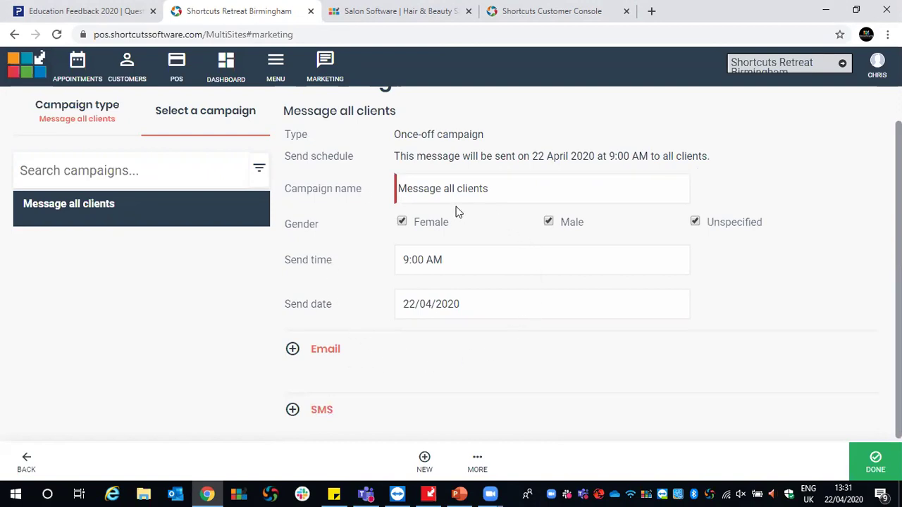
Open the Message all clients campaign's email section and review its send time, header options, subject and body text
drag(401, 259, 465, 261)
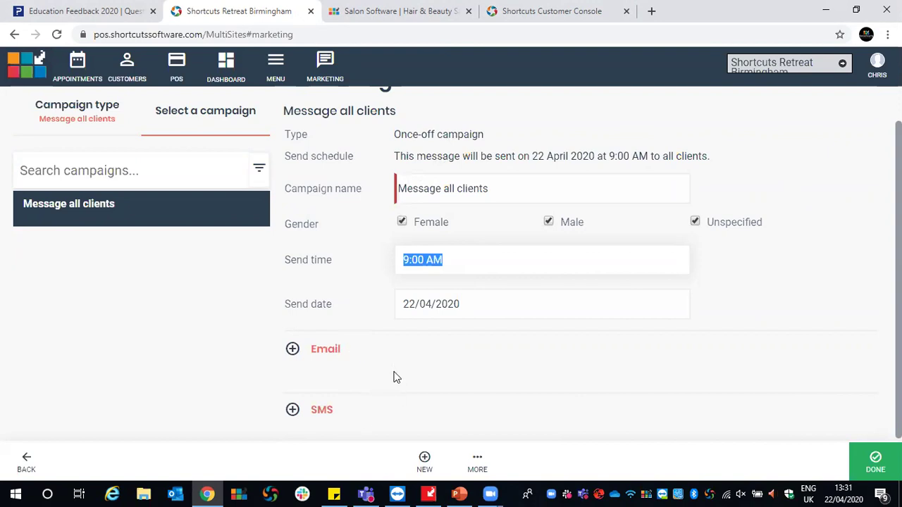
click(313, 353)
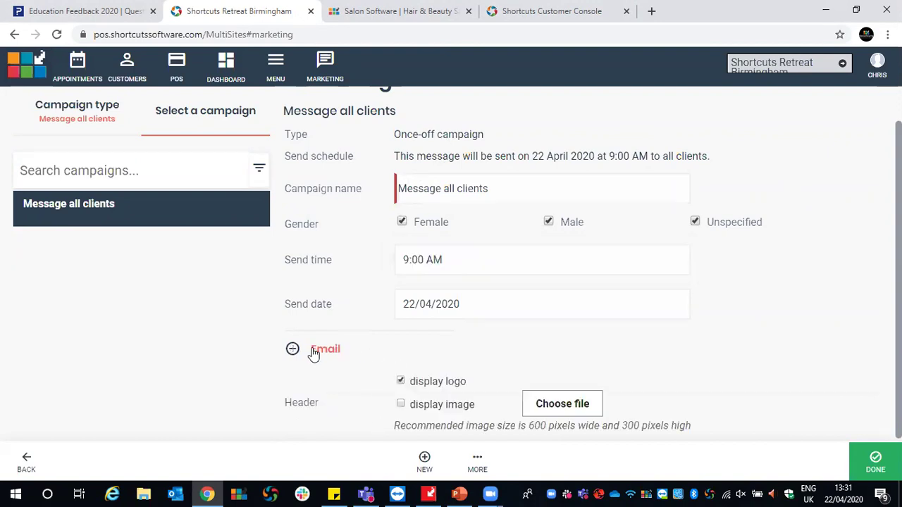
scroll(849, 231, down, 1)
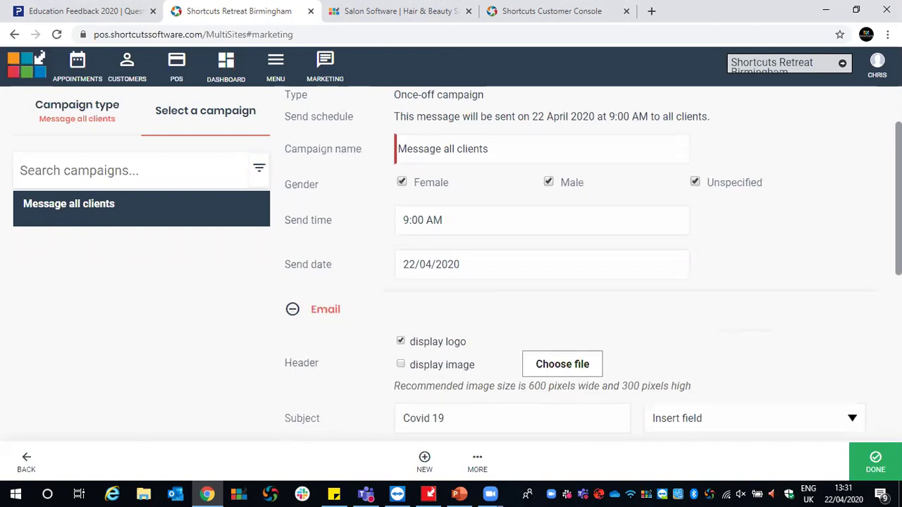
scroll(660, 231, down, 5)
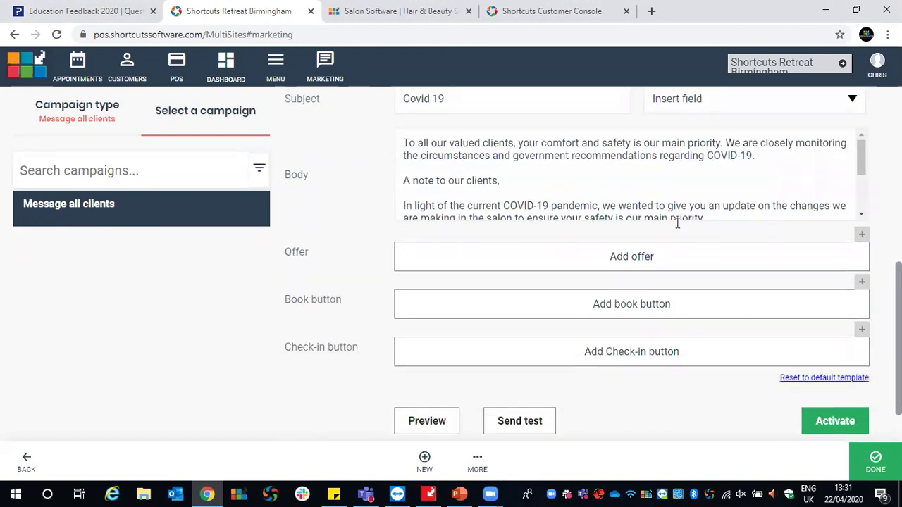
scroll(660, 231, up, 1)
drag(462, 206, 380, 214)
drag(403, 248, 844, 312)
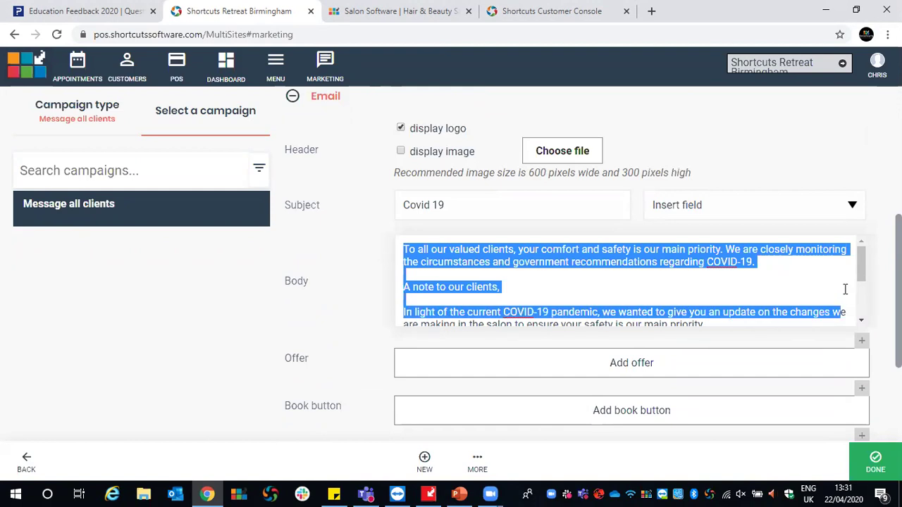
click(505, 249)
click(533, 71)
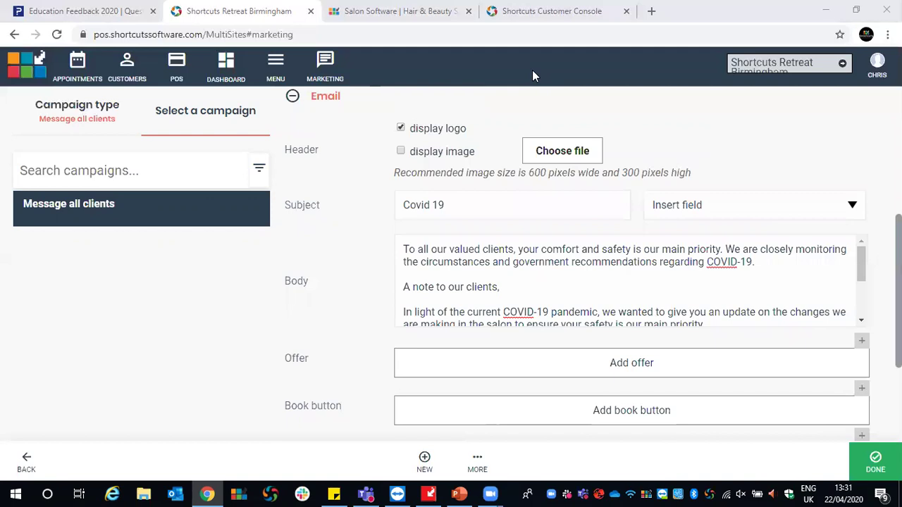
Switch to the shortcuts.co.uk website, open the COVID-19 Communication Kit and view its email templates
click(563, 11)
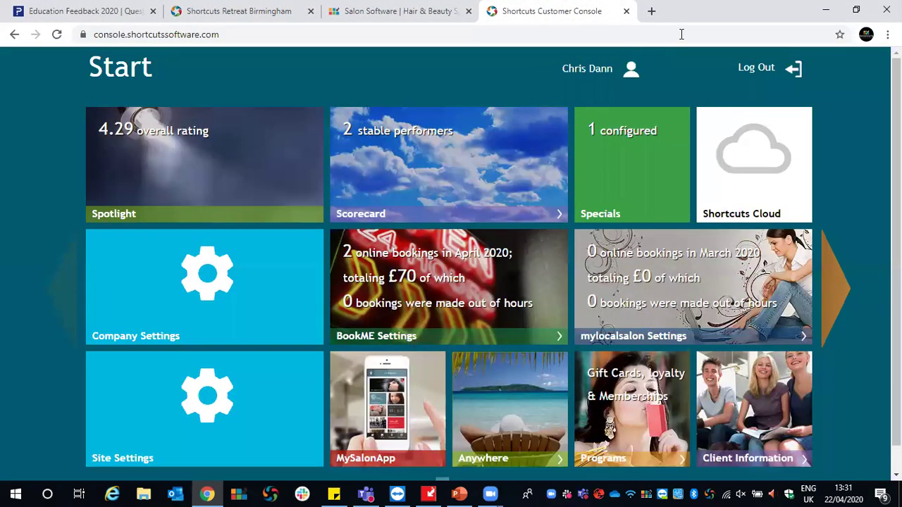
key(ctrl+shift+Tab)
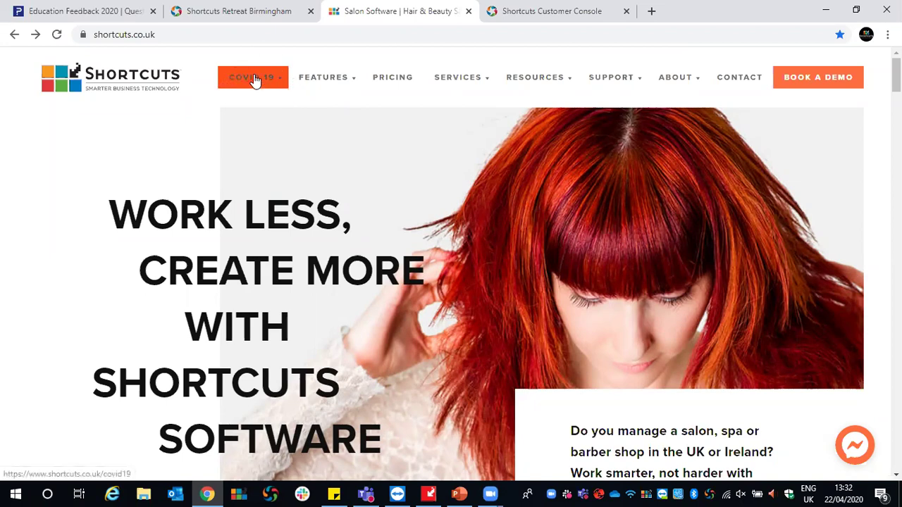
mouse_move(255, 80)
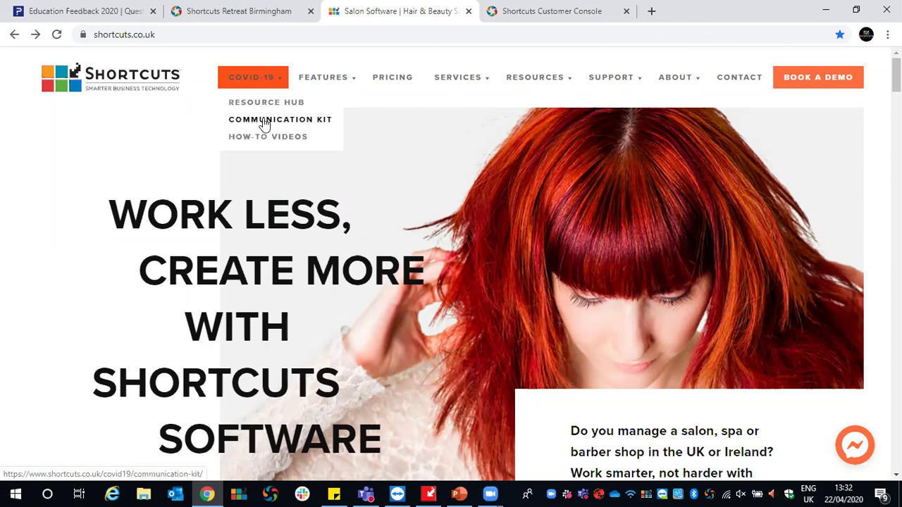
click(304, 123)
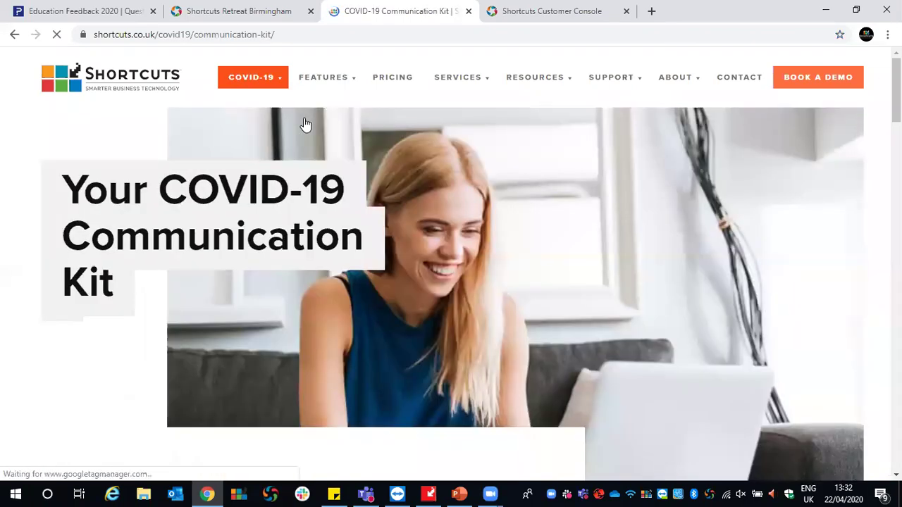
scroll(512, 182, down, 6)
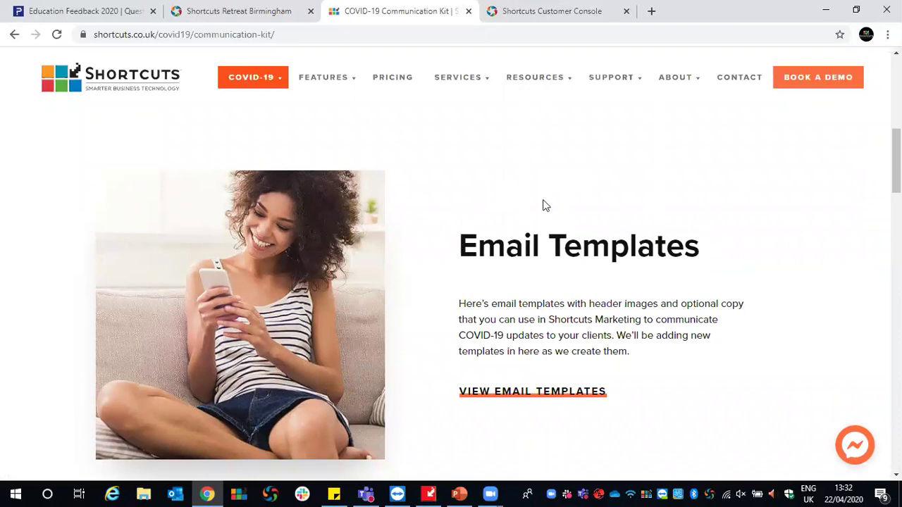
scroll(770, 230, down, 5)
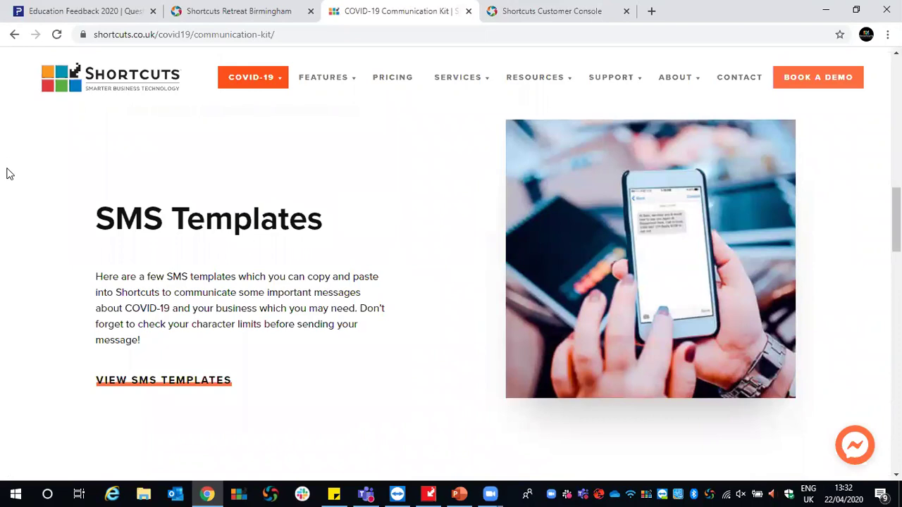
scroll(420, 263, up, 5)
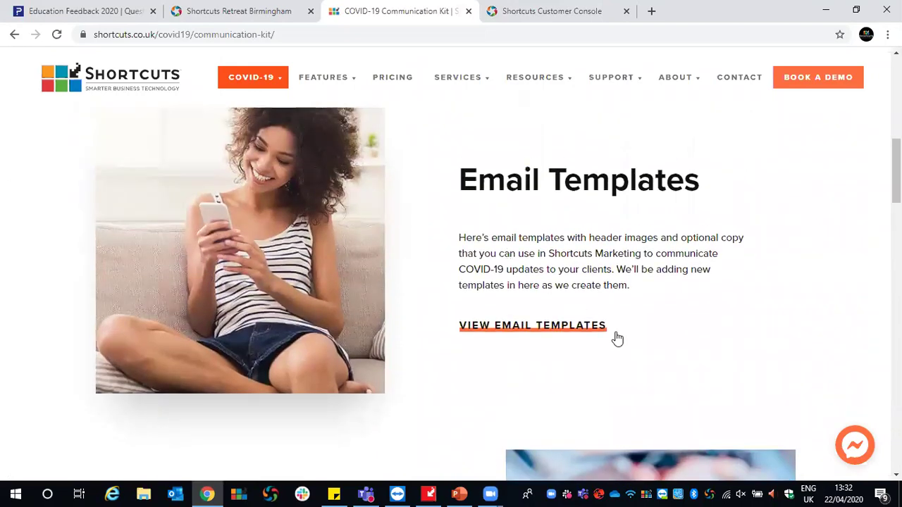
click(511, 328)
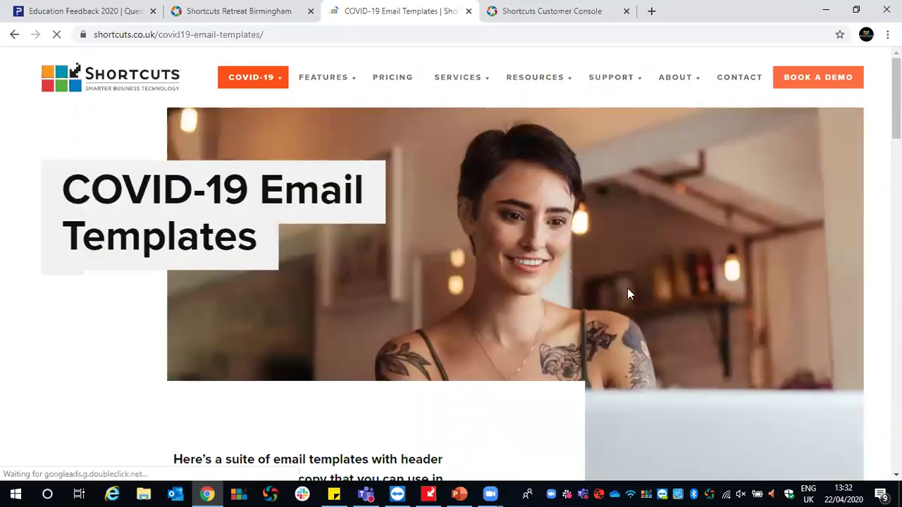
Copy the Email Template #1 text from "To all our valued clients" through "at a time that suits."
scroll(451, 294, down, 5)
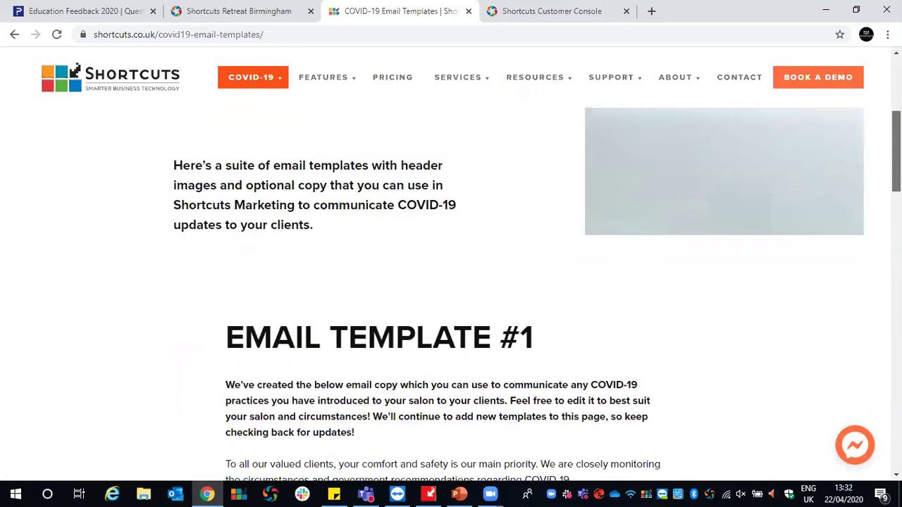
scroll(801, 191, down, 2)
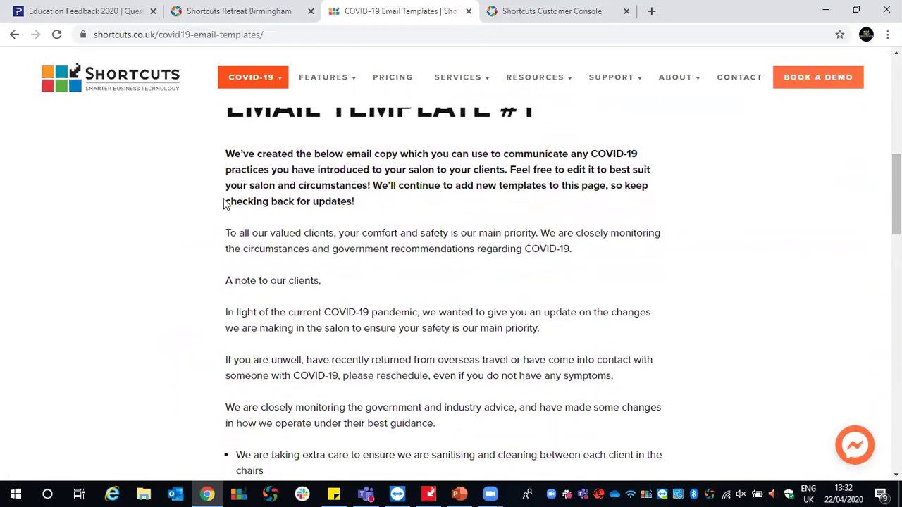
drag(225, 234, 568, 403)
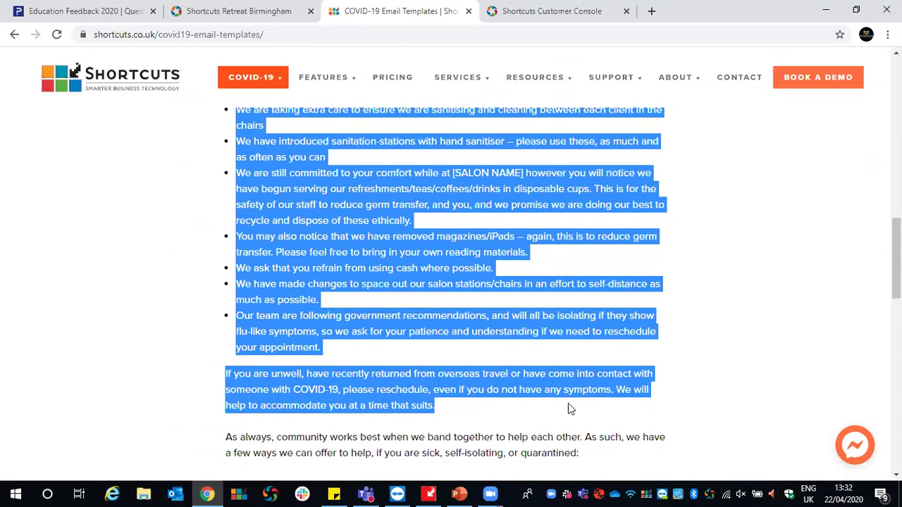
right_click(371, 324)
click(416, 335)
Return to the Message all clients campaign and paste the copied COVID-19 template text into the email body
click(238, 11)
drag(402, 245, 775, 373)
key(ctrl+v)
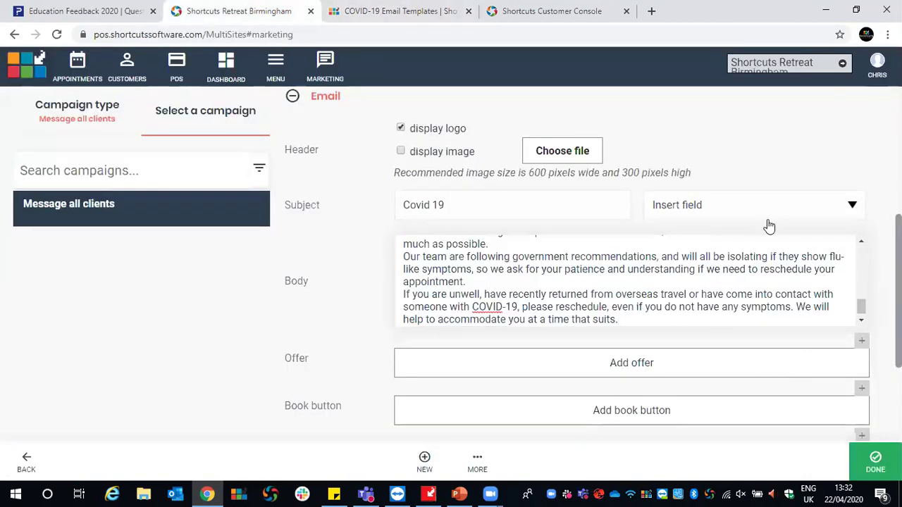
Go back to the COVID-19 email templates page and look at the downloadable email header images
click(550, 11)
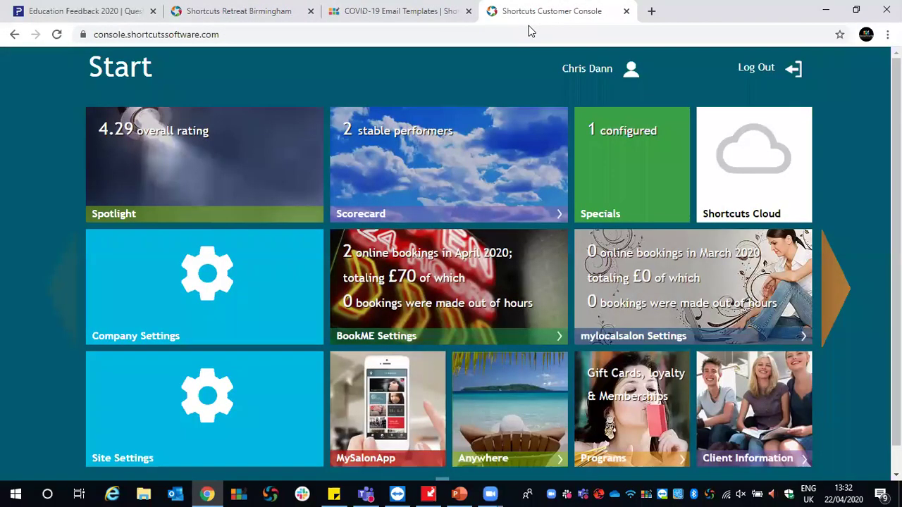
key(ctrl+shift+Tab)
scroll(292, 223, down, 10)
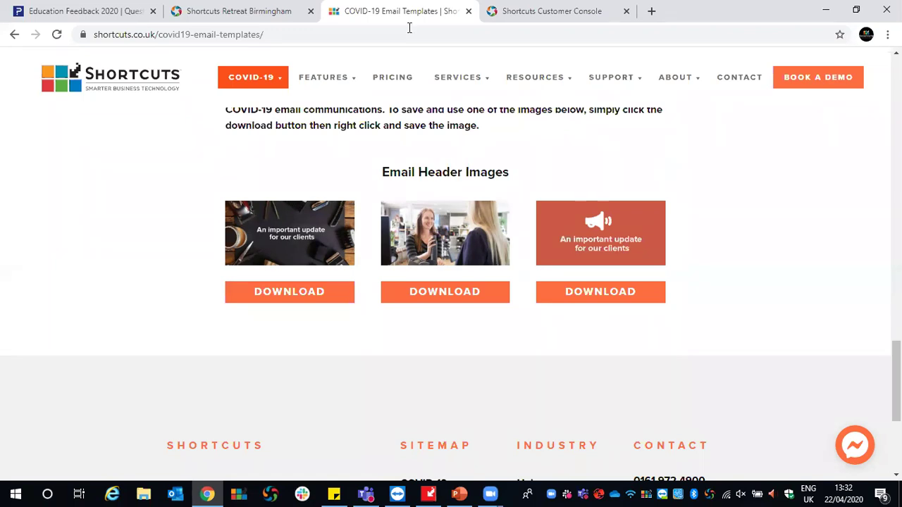
Return to the Message all clients campaign and review its header image, offer, book button, check-in button and activation options
click(282, 12)
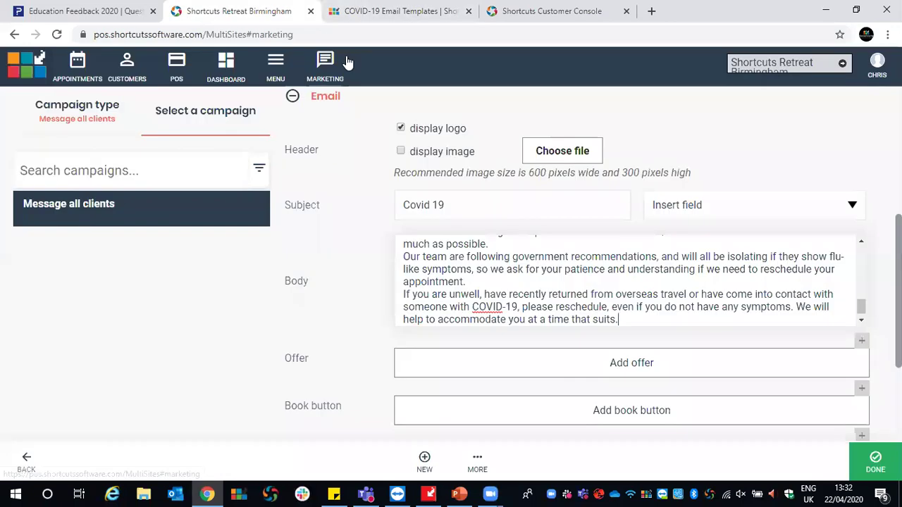
scroll(770, 238, down, 1)
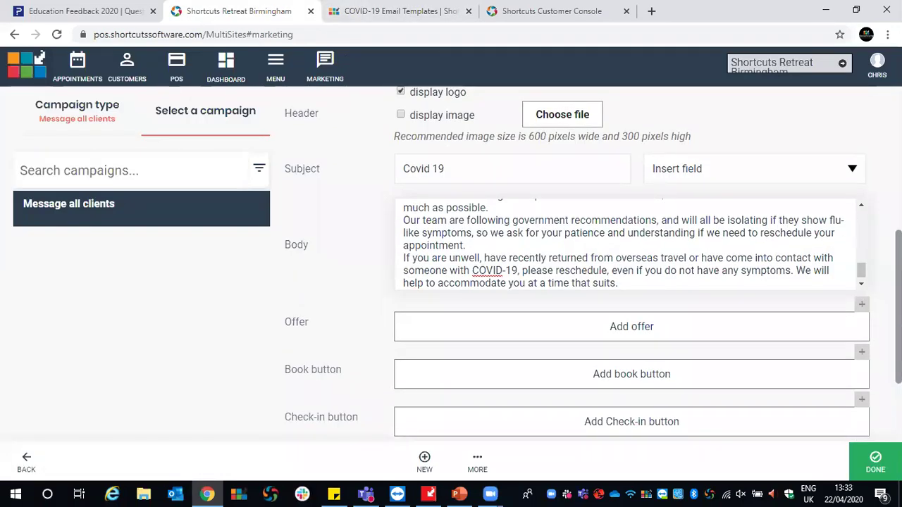
scroll(828, 245, down, 1)
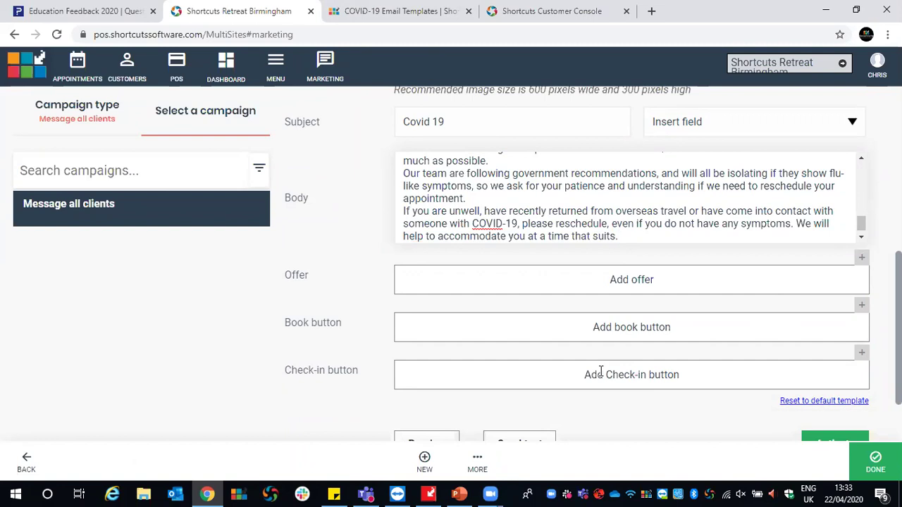
scroll(746, 273, down, 2)
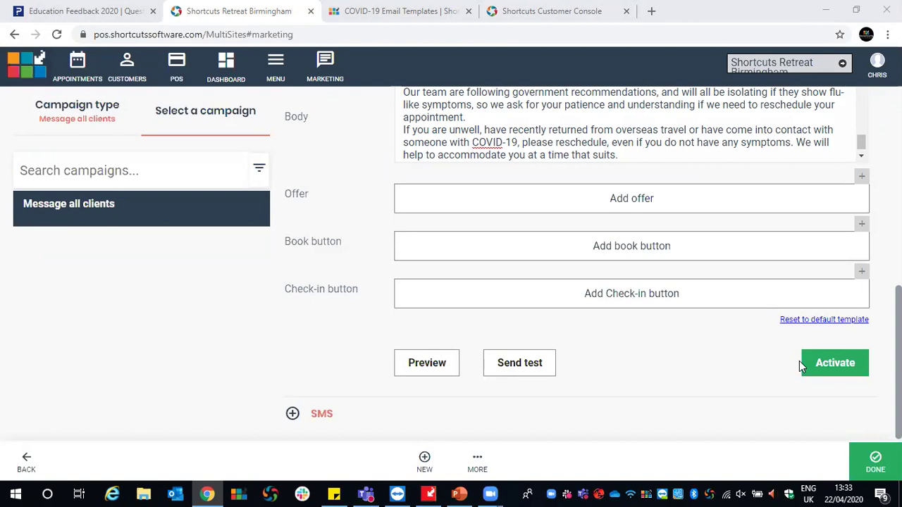
Revisit the COVID-19 email templates page and look over the Communication Kit link, template copy and header image library
click(521, 13)
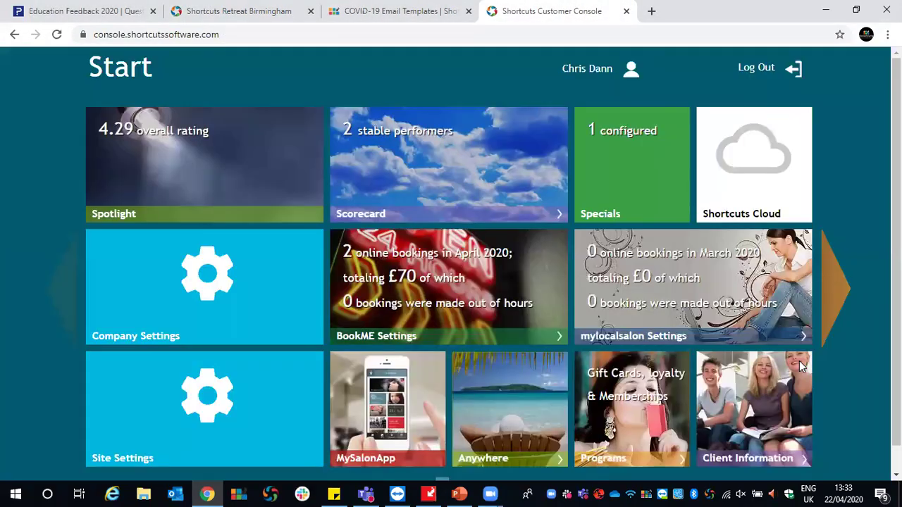
click(408, 12)
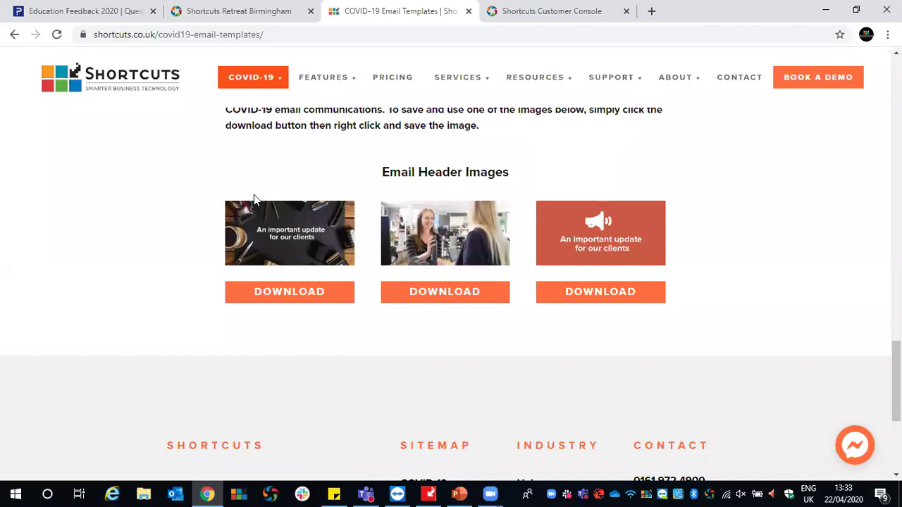
scroll(219, 203, up, 4)
drag(219, 204, 242, 92)
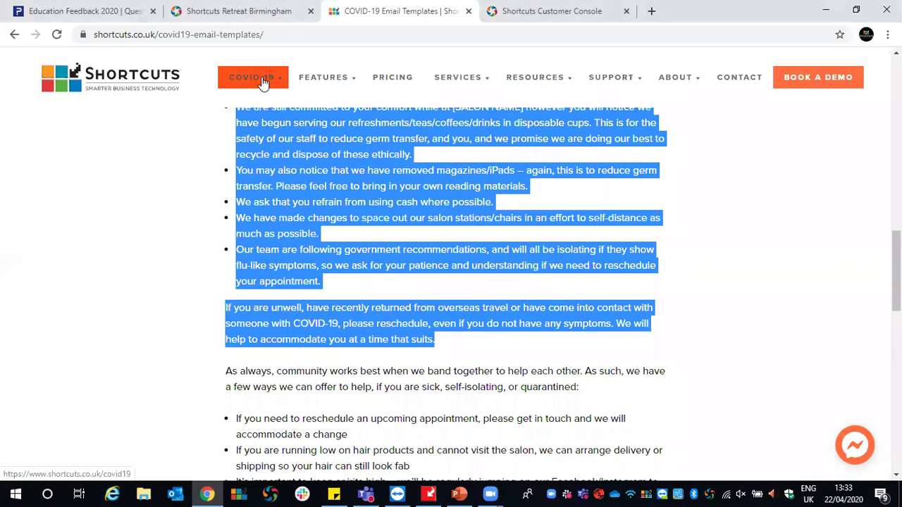
mouse_move(262, 81)
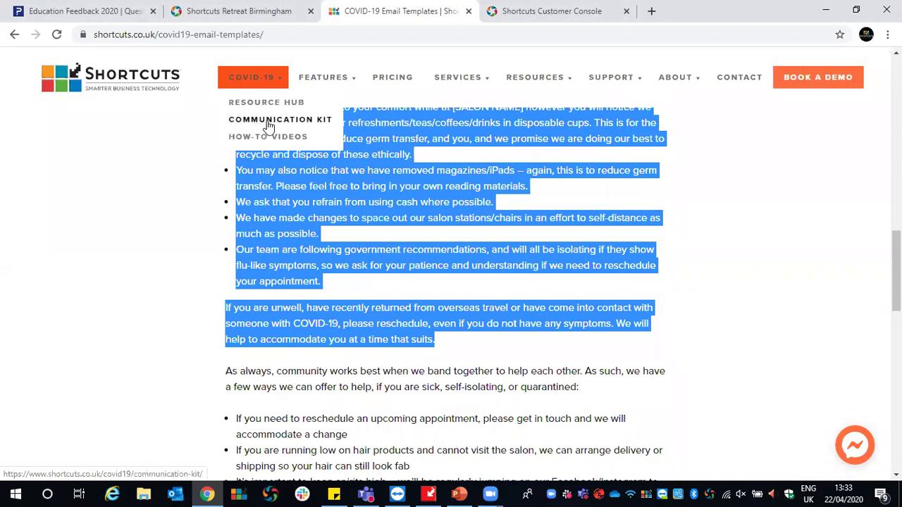
scroll(267, 127, down, 10)
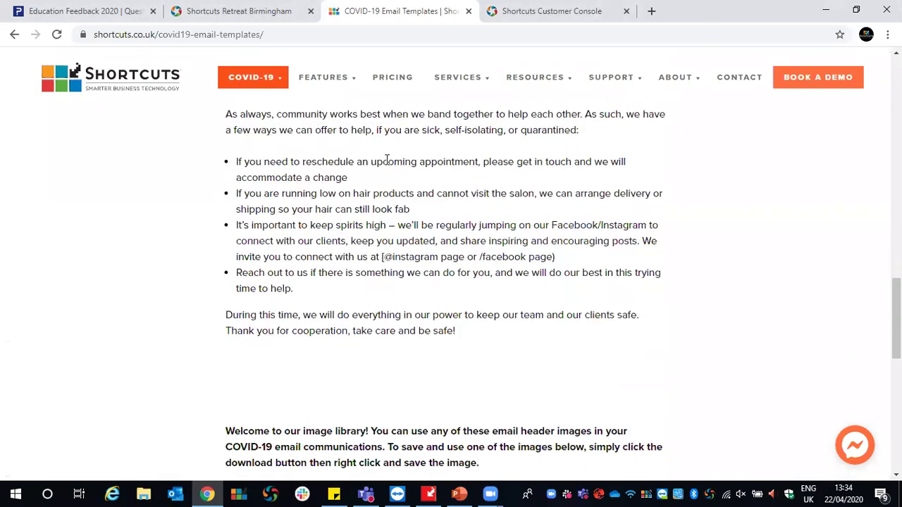
scroll(402, 169, up, 3)
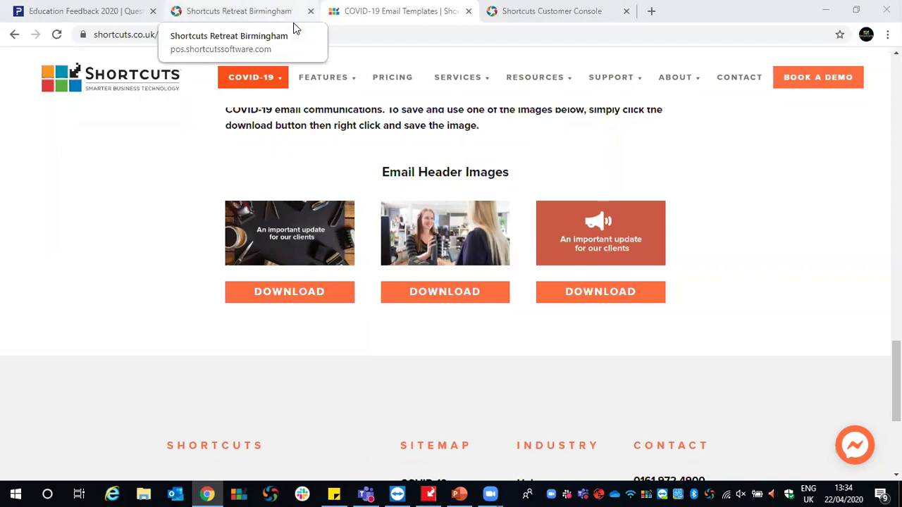
Review the Message all clients campaign from its gender and send settings through the preview and test options, and return to the campaign types
click(295, 28)
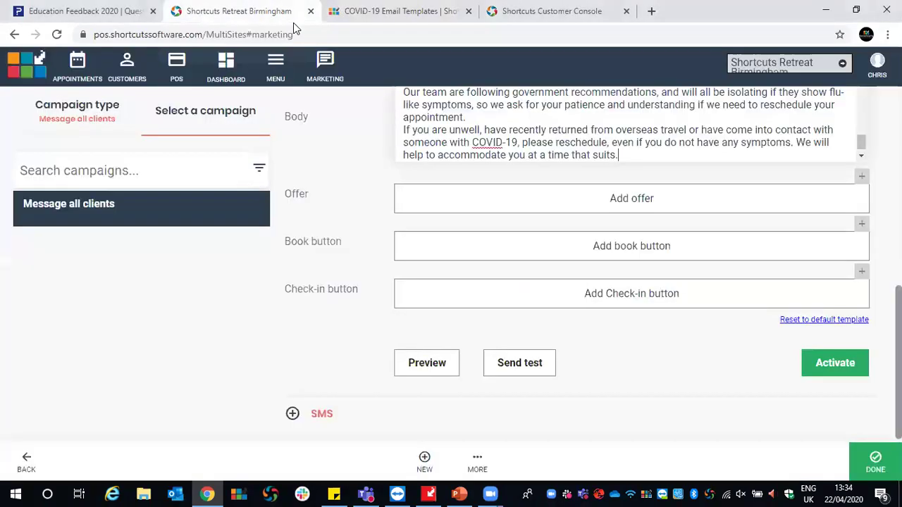
scroll(604, 209, up, 4)
scroll(757, 257, up, 5)
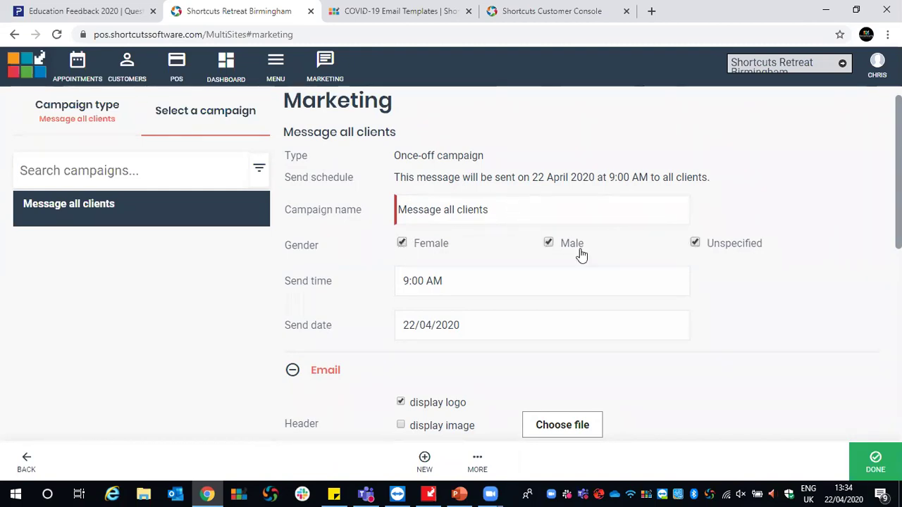
scroll(759, 216, down, 5)
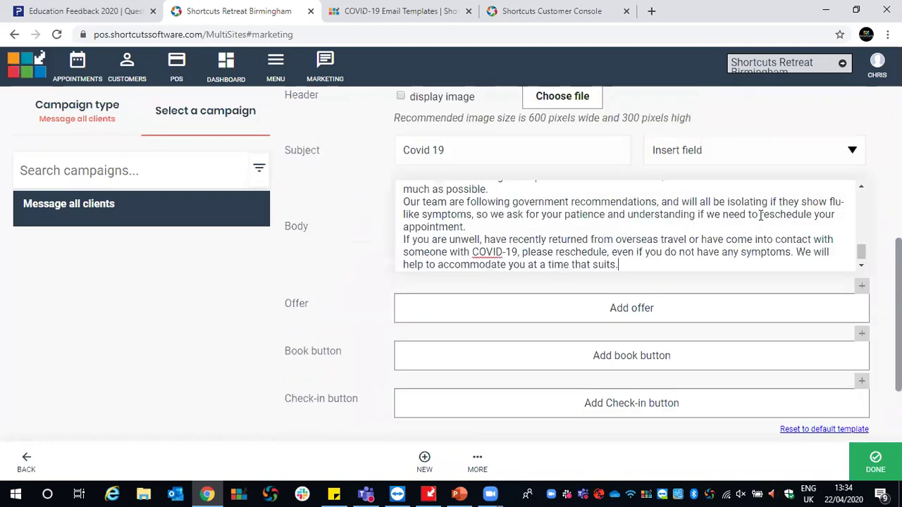
scroll(760, 216, down, 2)
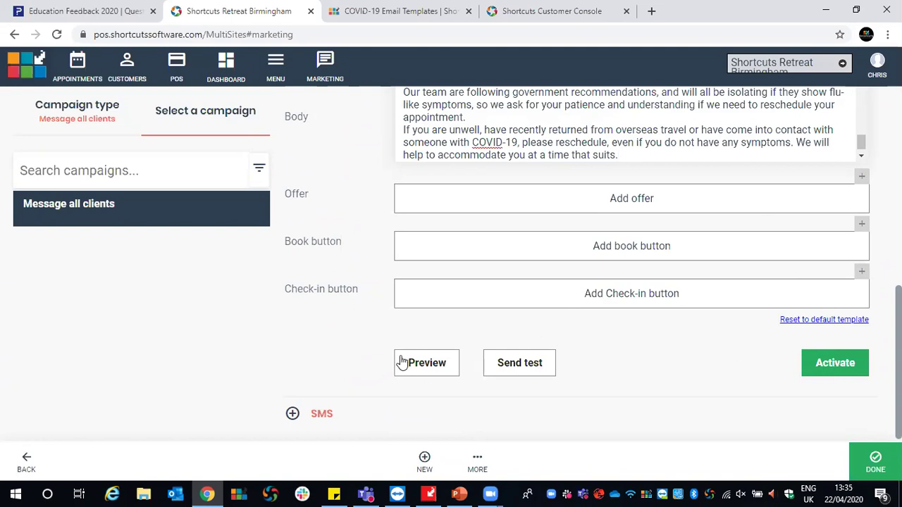
click(72, 114)
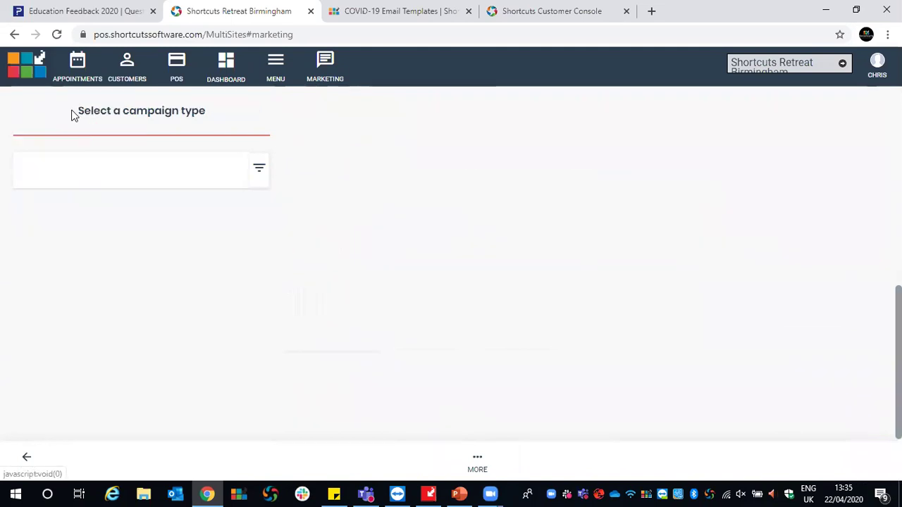
Open the once-off Targeted campaign and expand its email settings to look over the template
click(113, 199)
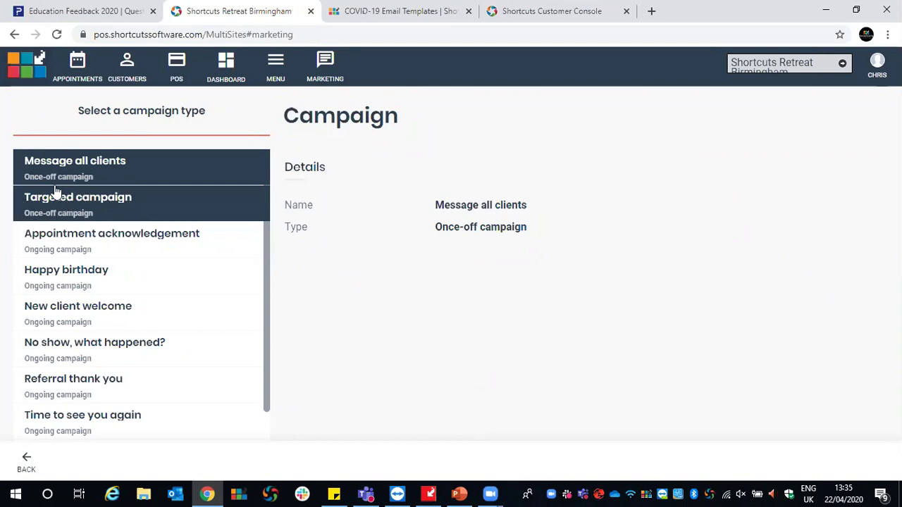
click(32, 207)
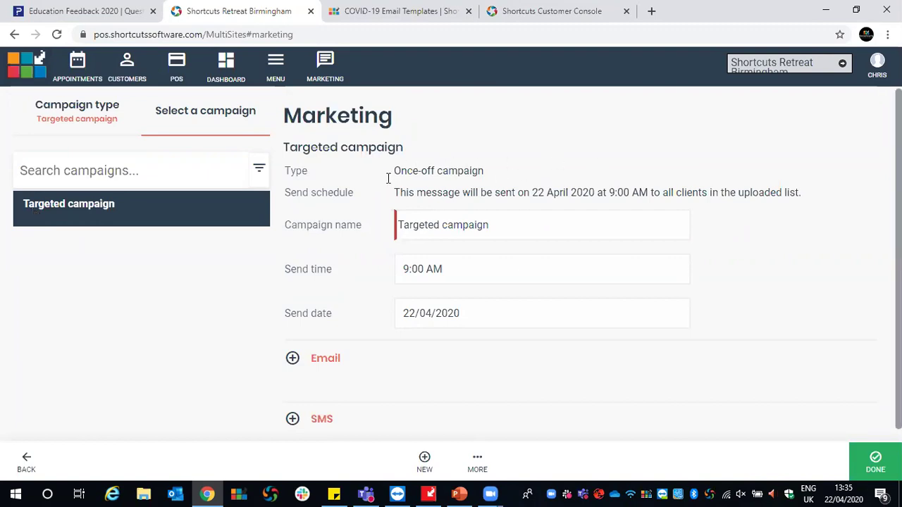
drag(513, 232, 366, 222)
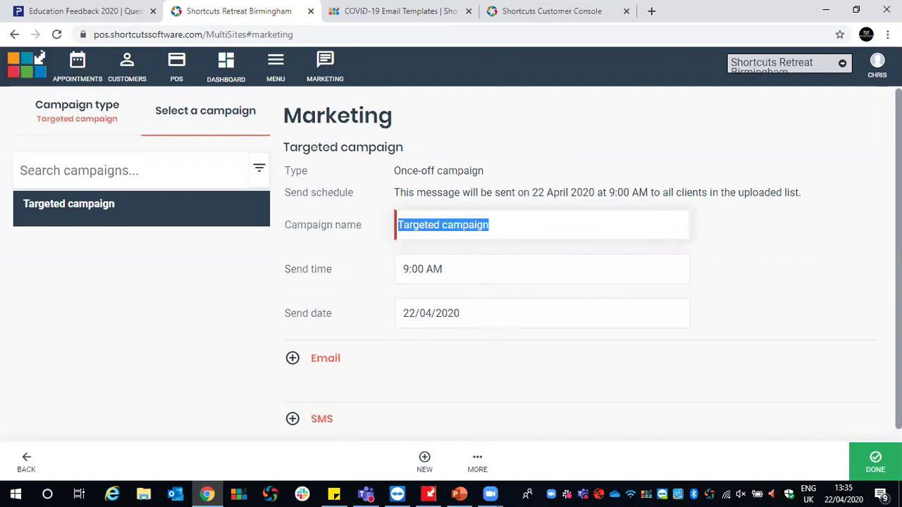
scroll(866, 206, down, 1)
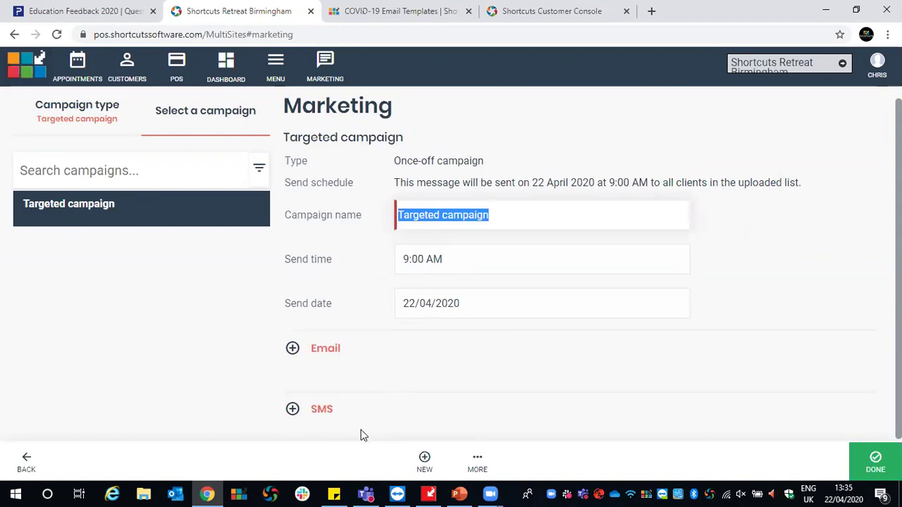
click(343, 354)
scroll(598, 259, down, 5)
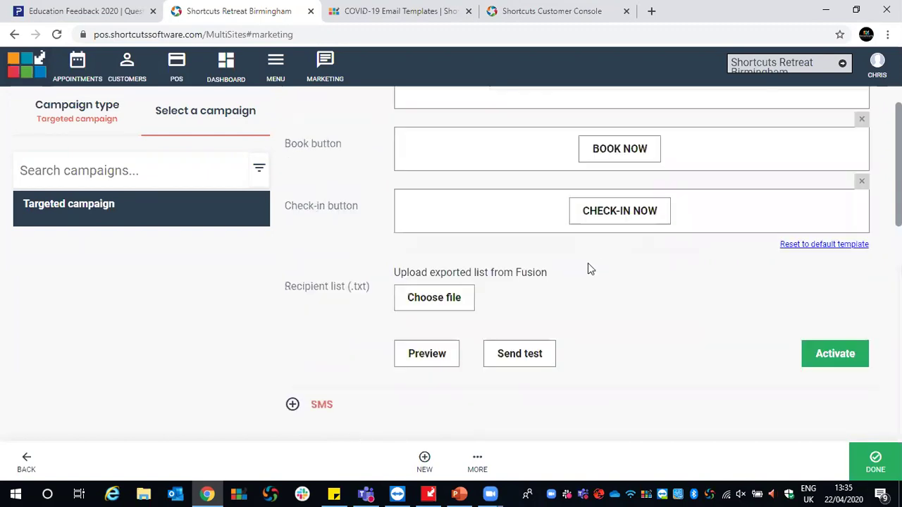
scroll(589, 264, up, 10)
scroll(847, 202, down, 3)
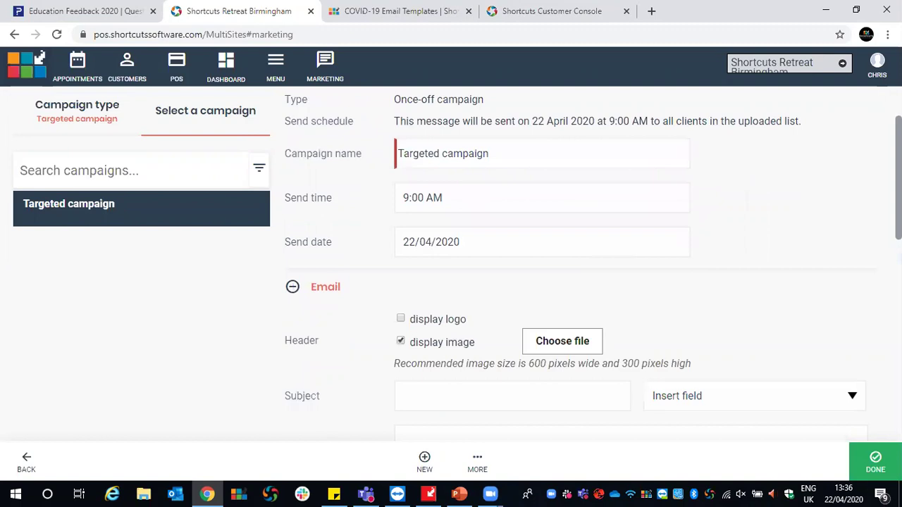
Enable the logo display in the targeted email's header and look at the empty subject and body fields
click(400, 186)
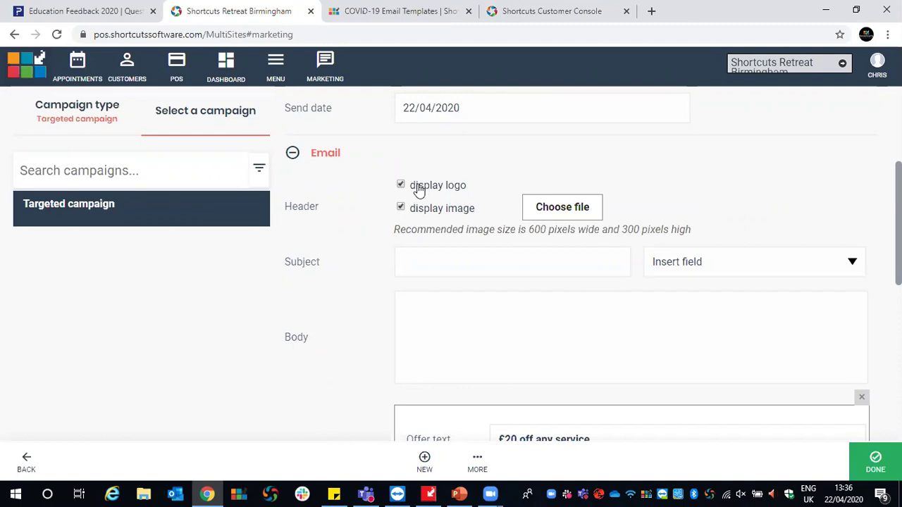
click(463, 312)
click(476, 255)
click(538, 347)
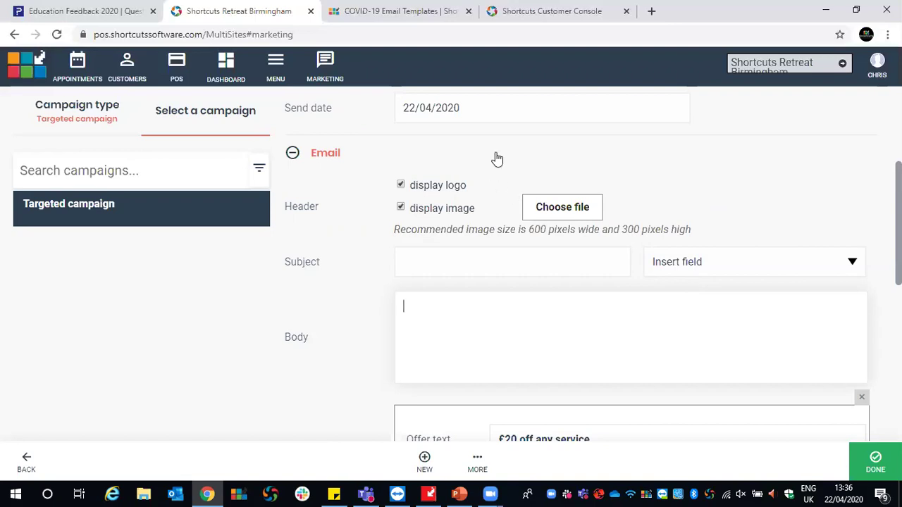
Review the targeted email's offer, book and check-in buttons, and the recipient list upload for a Fusion export
scroll(592, 267, down, 1)
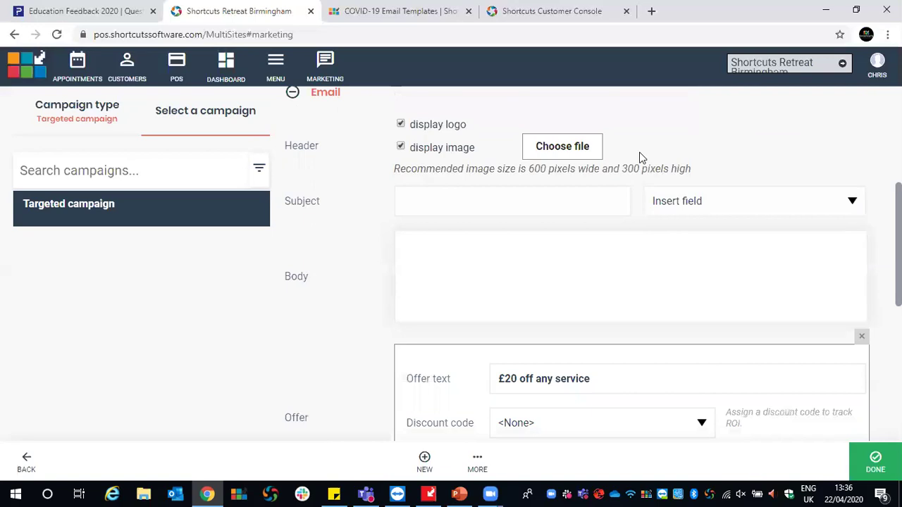
scroll(770, 254, down, 1)
scroll(771, 254, down, 1)
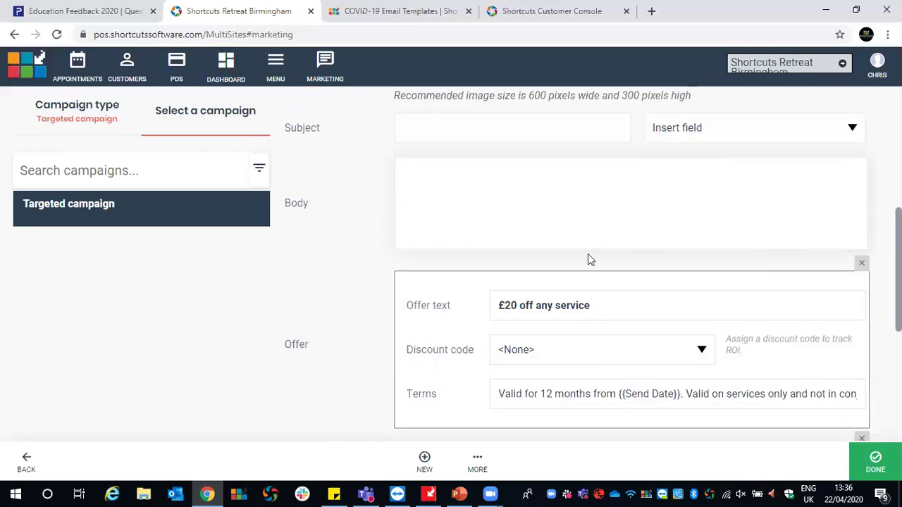
click(705, 202)
scroll(564, 342, down, 5)
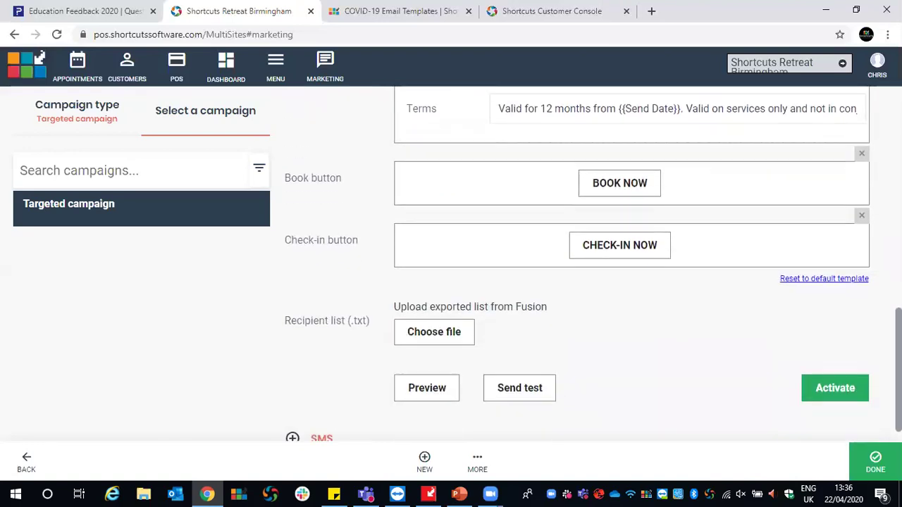
drag(287, 317, 372, 331)
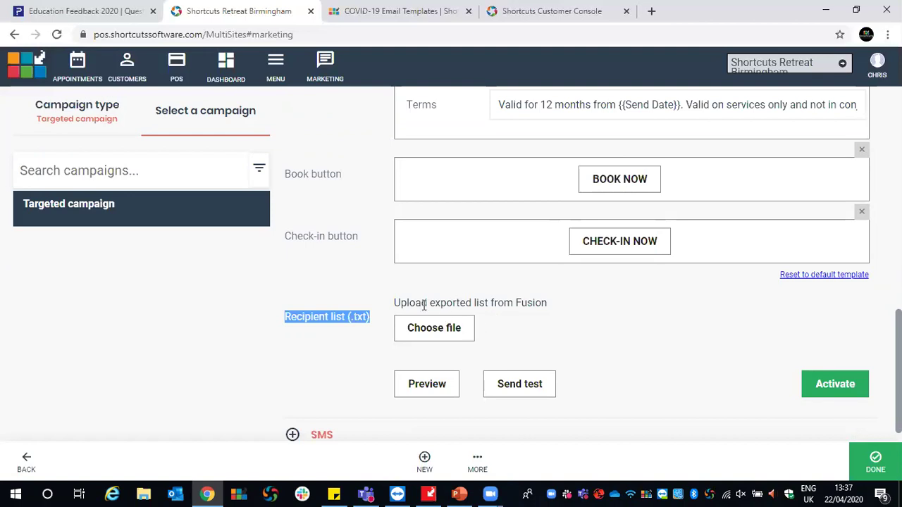
Switch to Shortcuts Point of Sale, close the discount reasons setup and open the Marketing tool
click(433, 493)
click(732, 444)
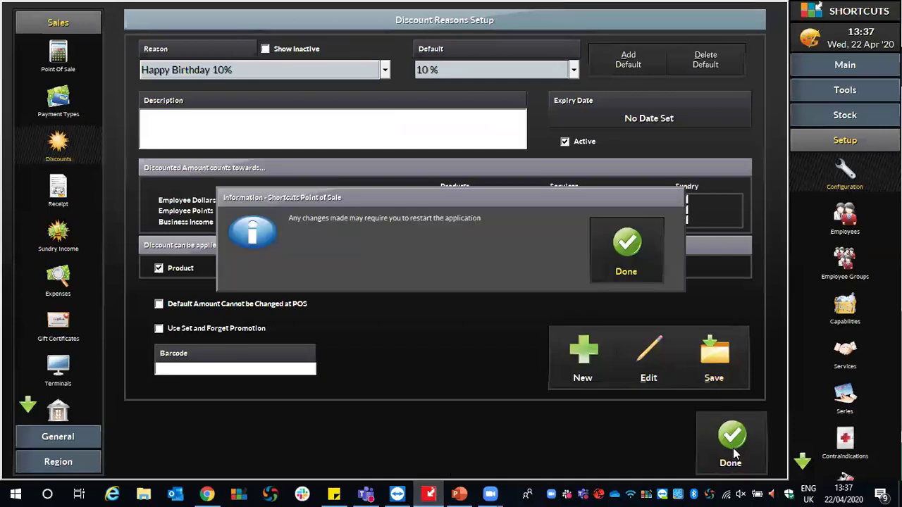
click(636, 261)
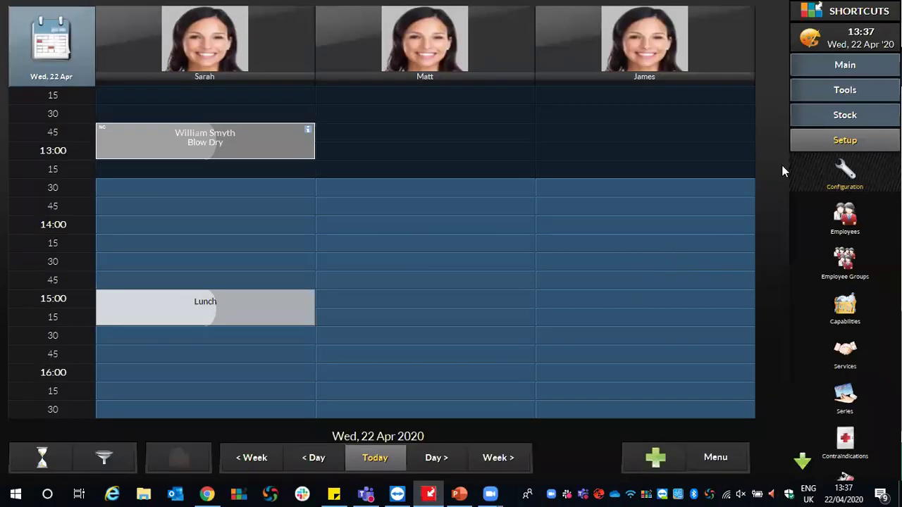
click(829, 94)
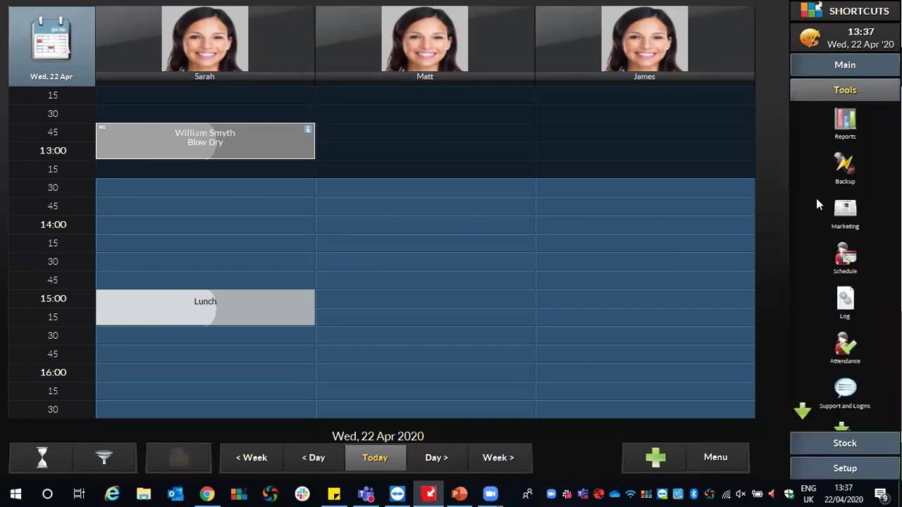
click(844, 211)
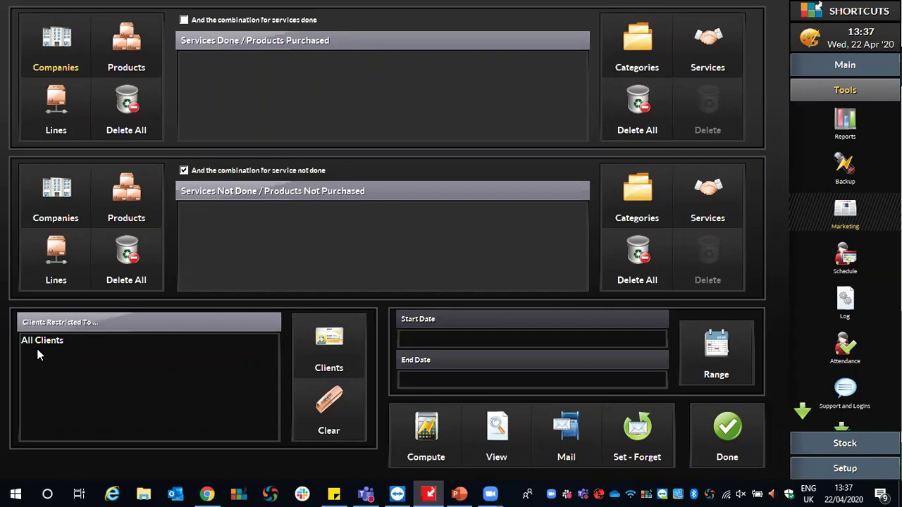
Examine the client restriction filters, including town and birth month, and accept them all as <Ignore>
click(356, 348)
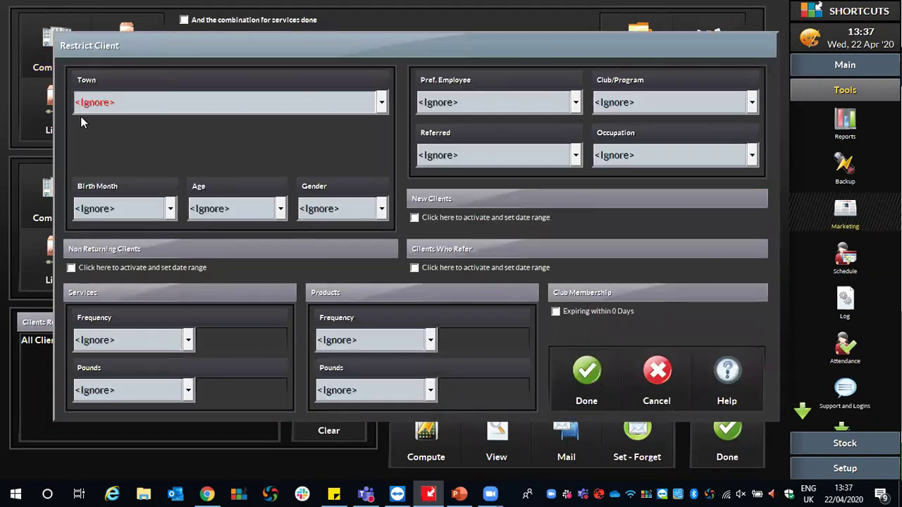
click(156, 98)
click(155, 127)
click(128, 209)
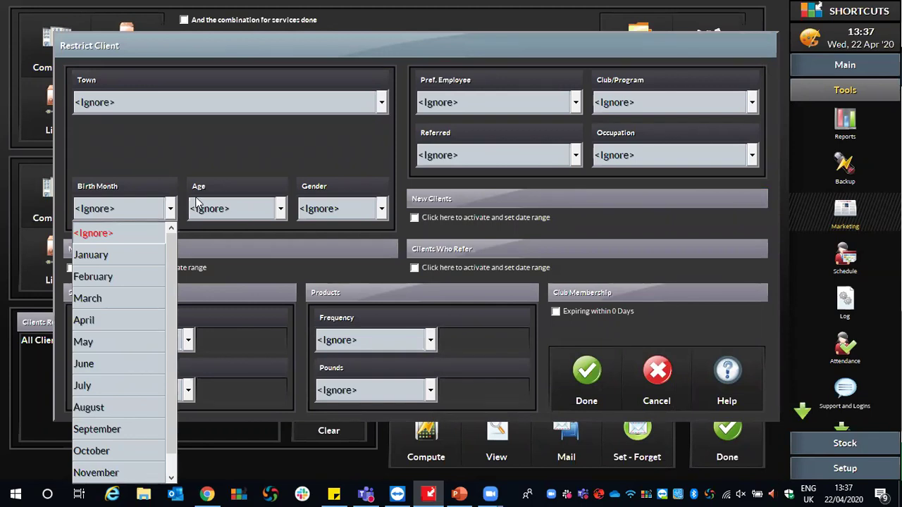
click(423, 131)
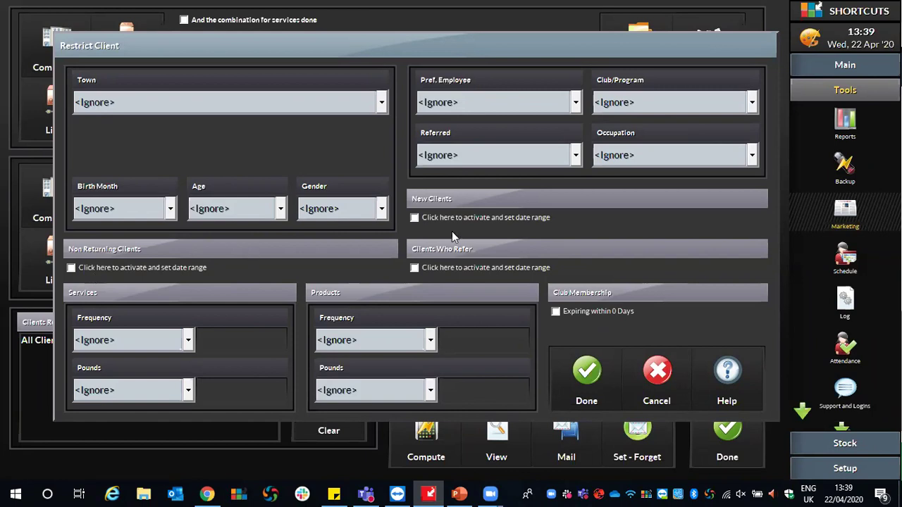
click(593, 366)
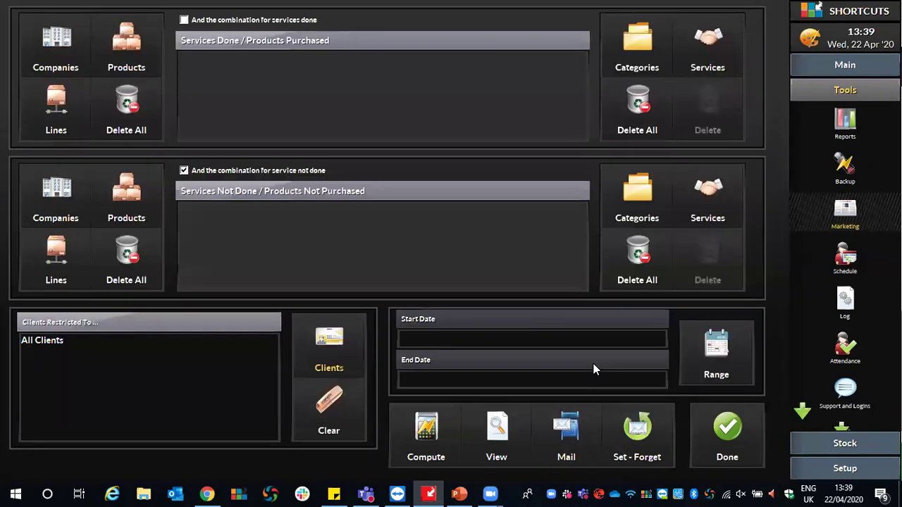
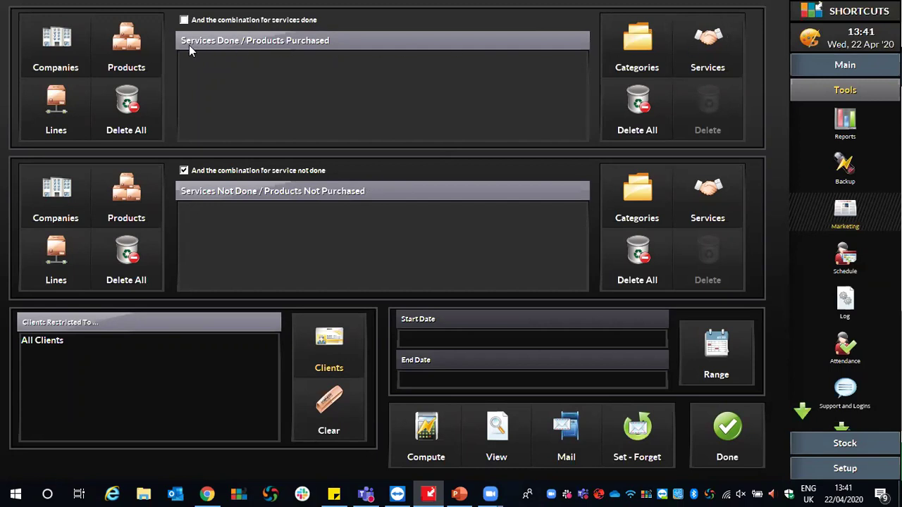
Add the Ladies Blow Dry service to the services done criteria
click(724, 48)
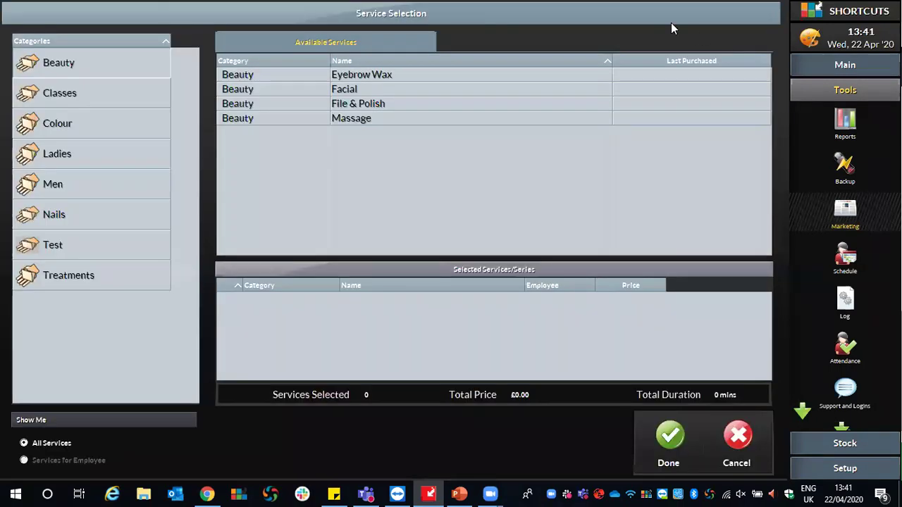
click(70, 156)
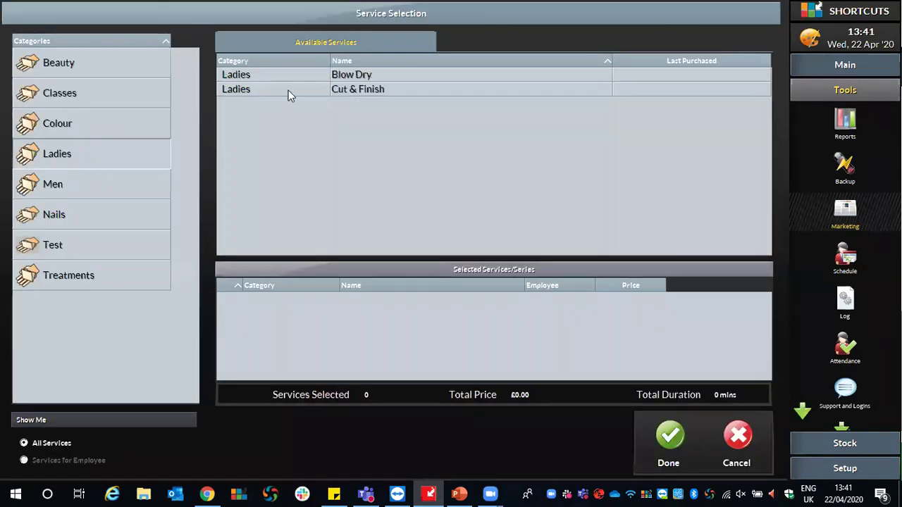
click(359, 76)
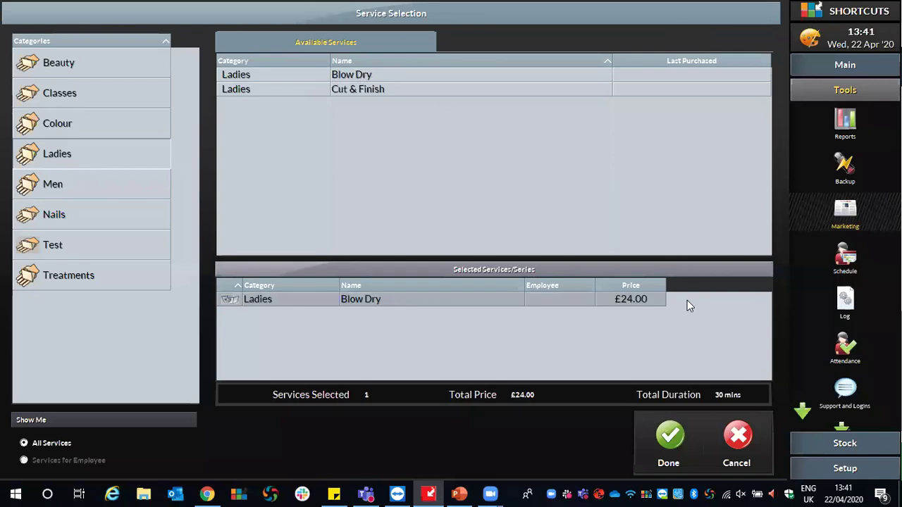
click(672, 440)
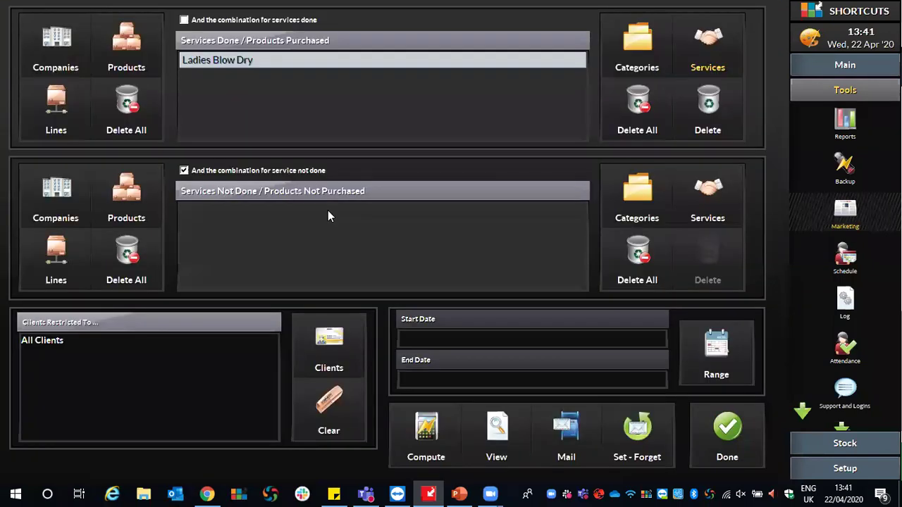
Add Full Head Highlights, Full Head Tint, Half Head Highlights and Re-Growth from Colour to the services not done criteria
click(707, 198)
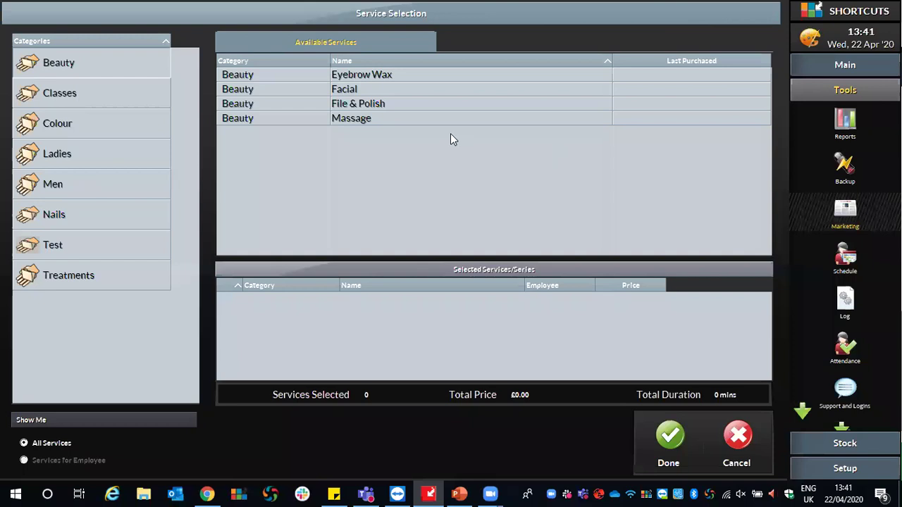
click(61, 130)
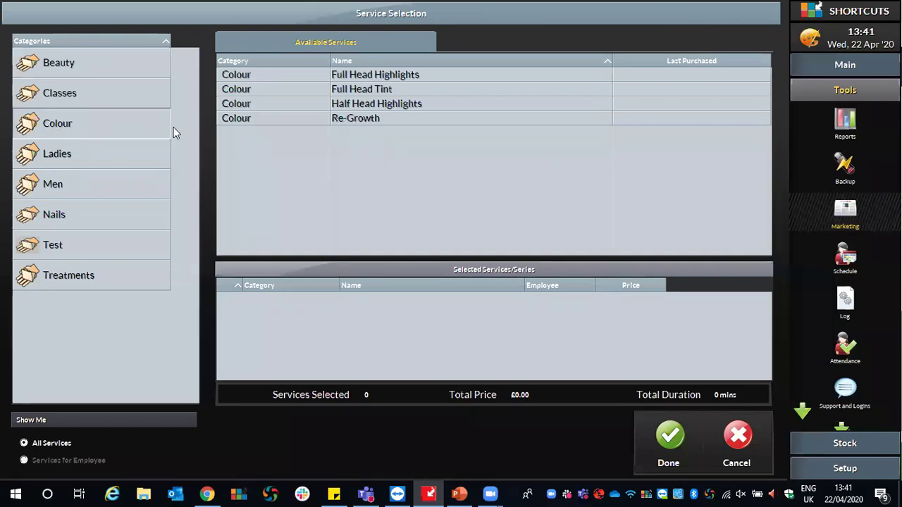
click(359, 77)
click(363, 89)
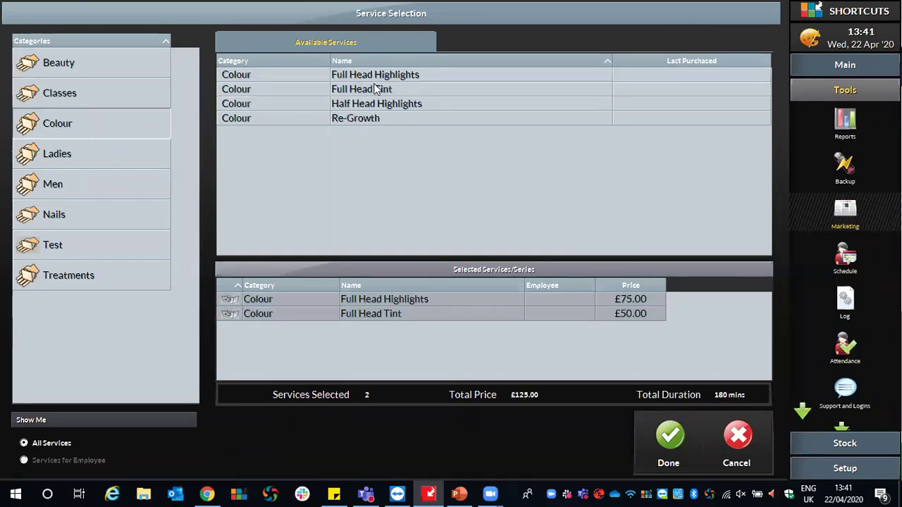
click(376, 105)
click(366, 118)
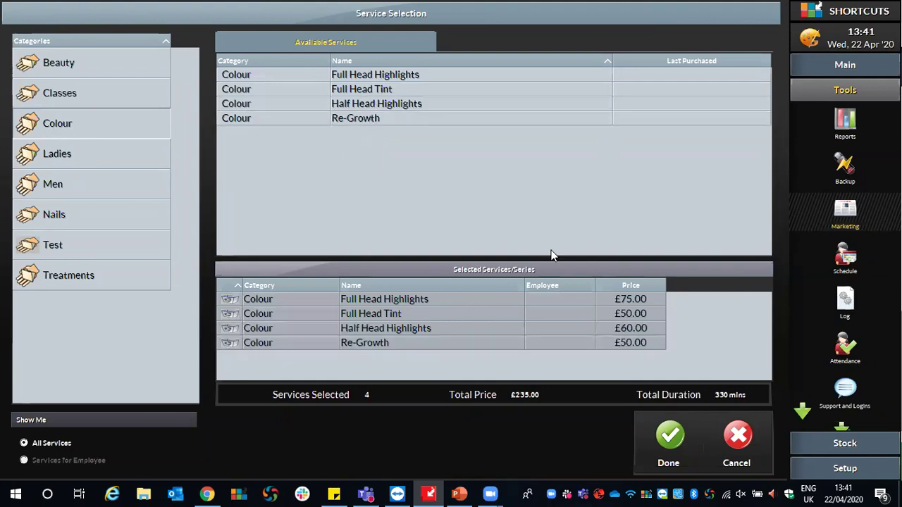
click(669, 440)
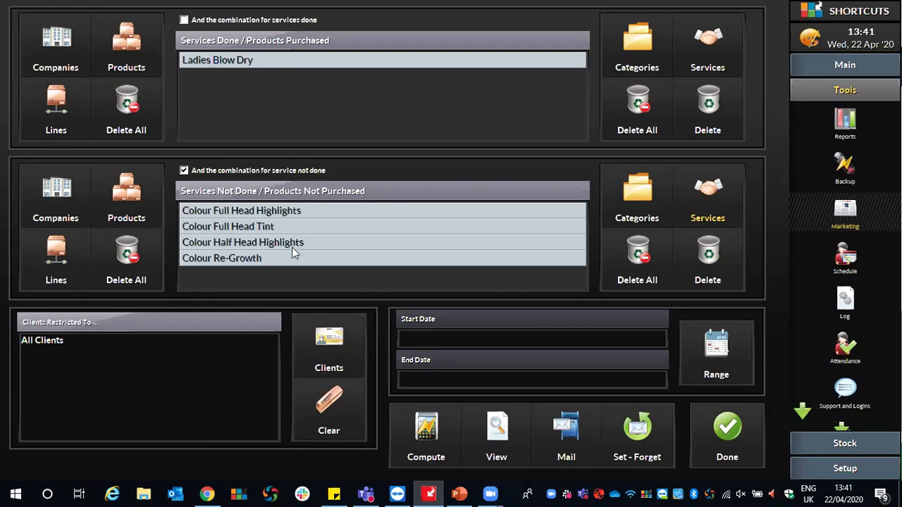
Delete Ladies Blow Dry from the services done and clear all colour services from the services not done
click(260, 61)
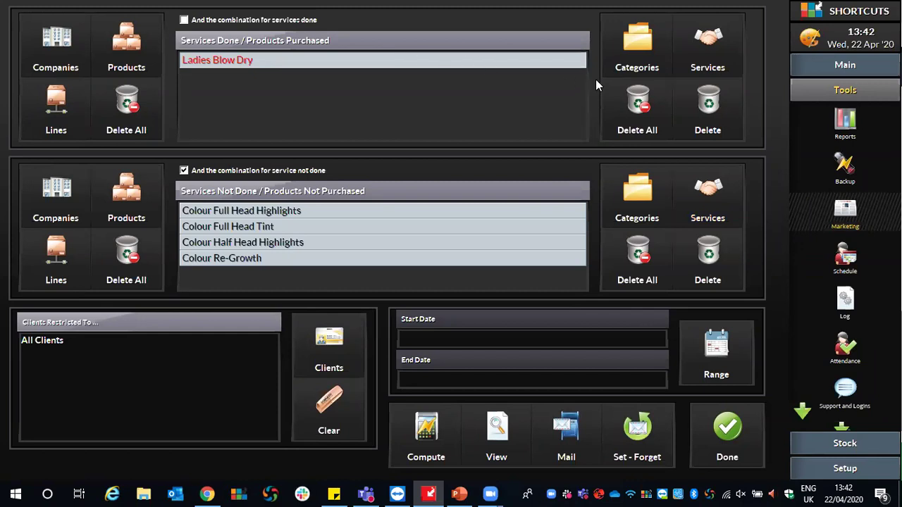
click(710, 107)
click(308, 210)
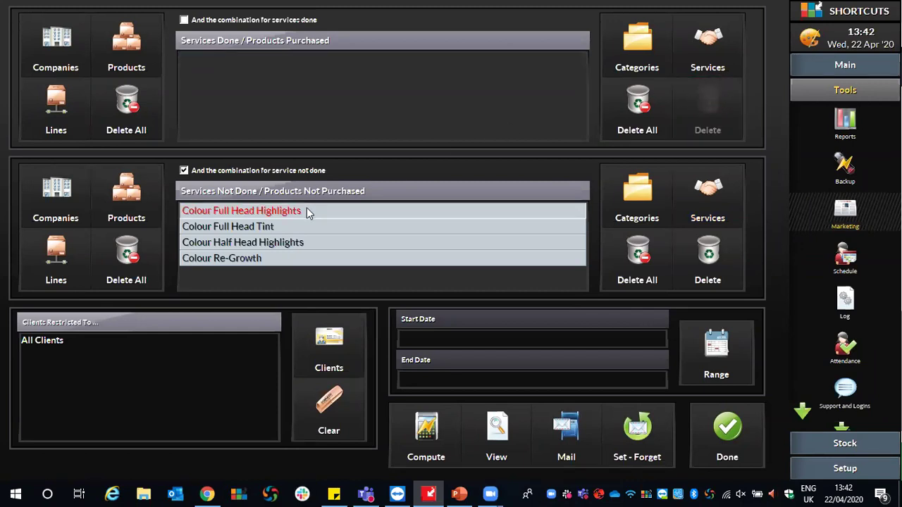
click(626, 258)
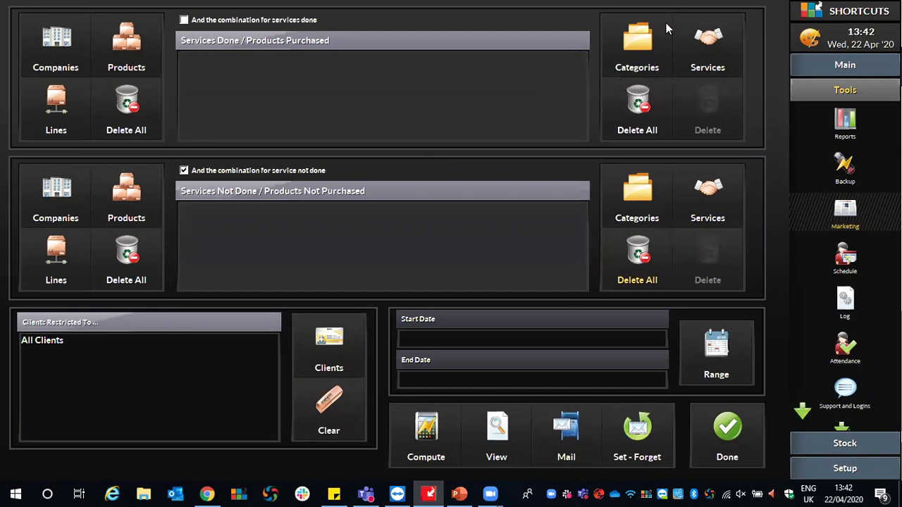
Add the whole Ladies category to the services done criteria
click(641, 45)
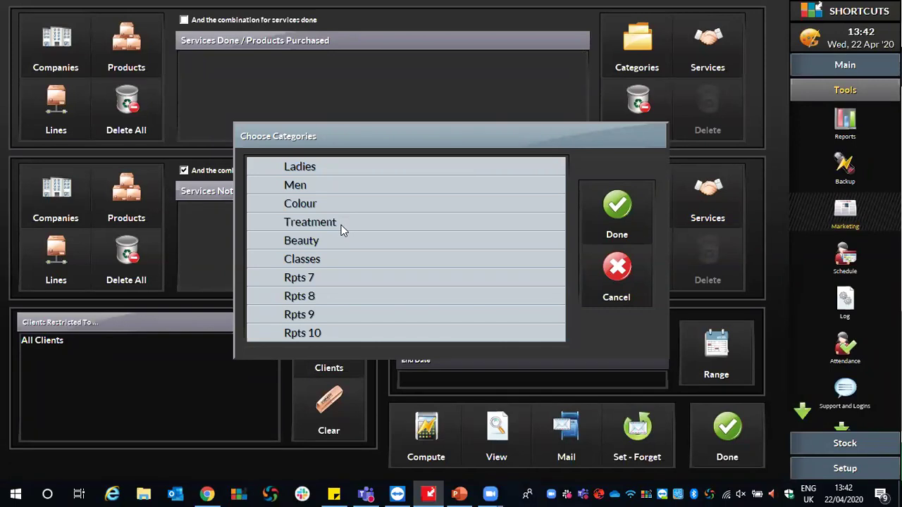
click(324, 167)
click(593, 206)
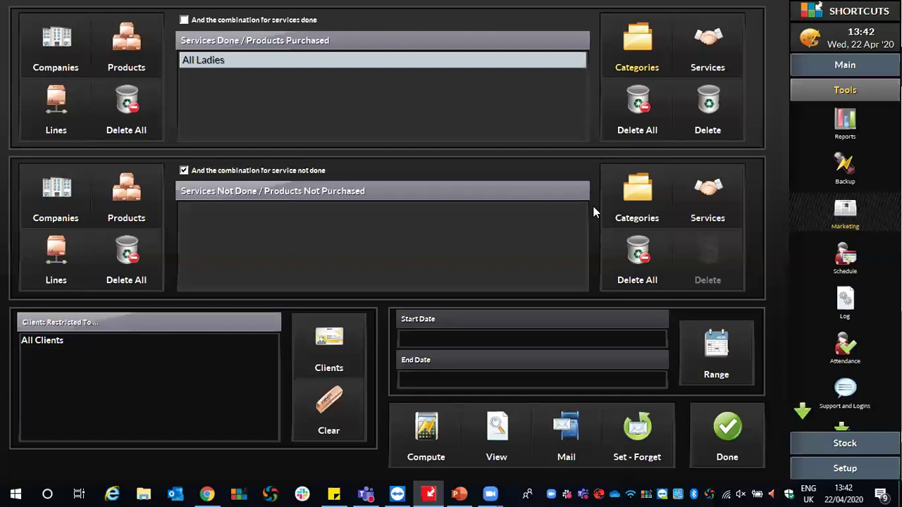
Add the Beauty and Colour categories to the services not done criteria and compute the matching client list
click(657, 187)
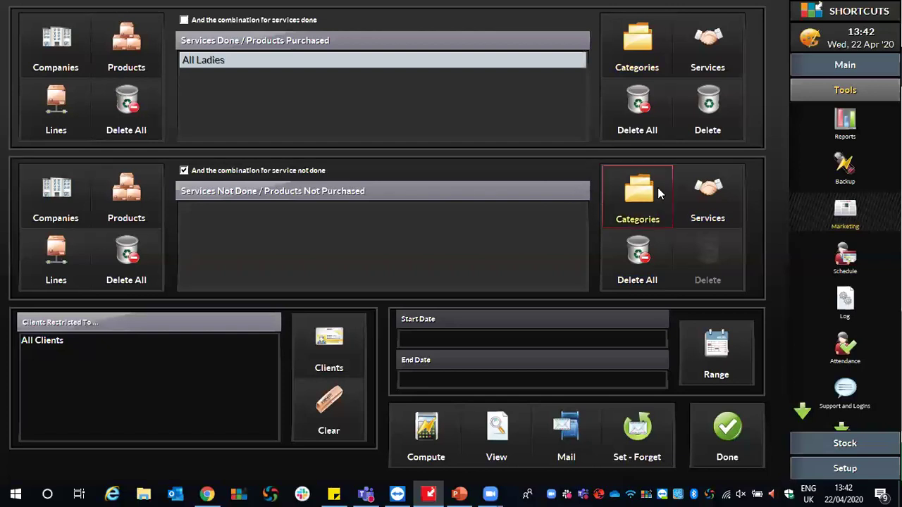
click(324, 203)
click(326, 238)
click(602, 223)
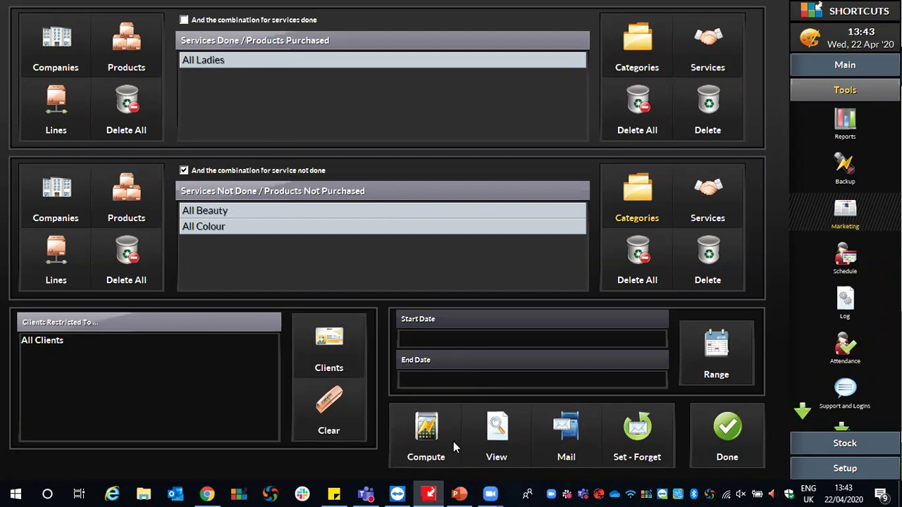
click(444, 420)
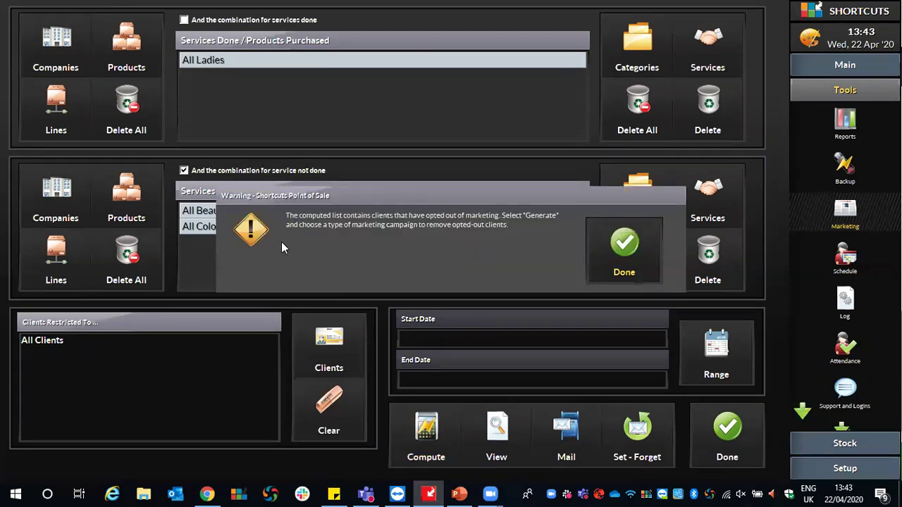
click(602, 243)
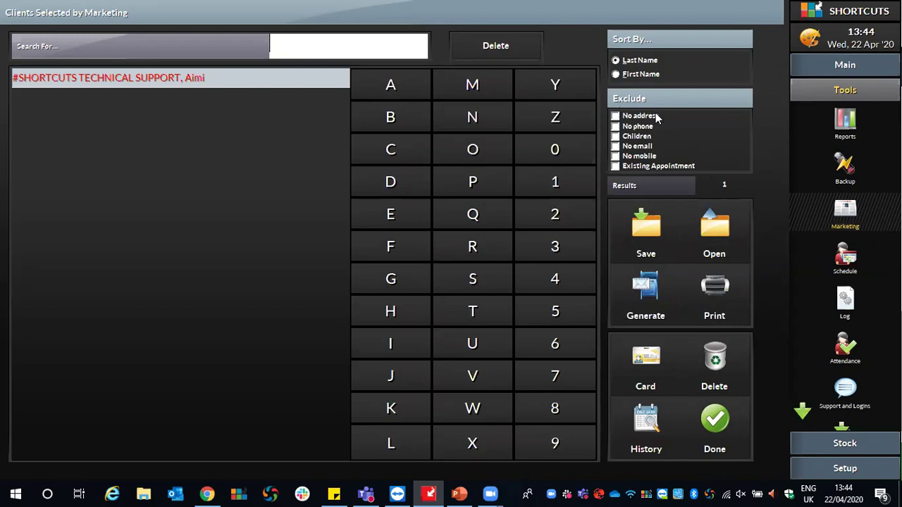
Try the No email and No mobile exclusions on the computed client list, clearing each one again
click(630, 150)
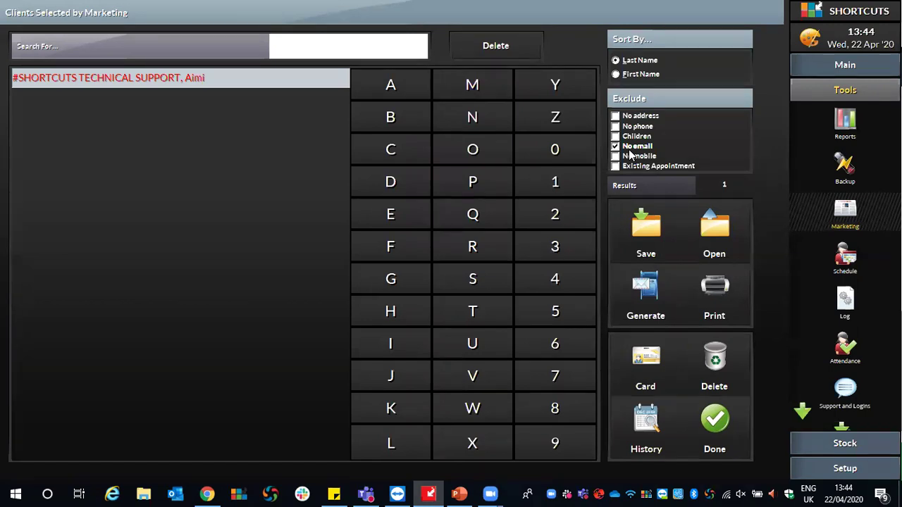
click(615, 145)
click(616, 157)
click(615, 156)
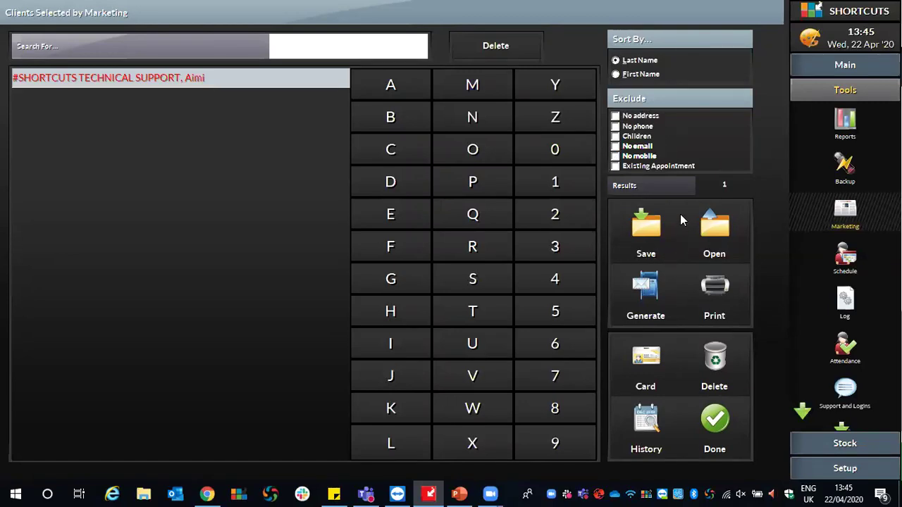
Save the computed client list with column headings under a personalised test name, keeping the default folder after browsing the alternatives
click(634, 239)
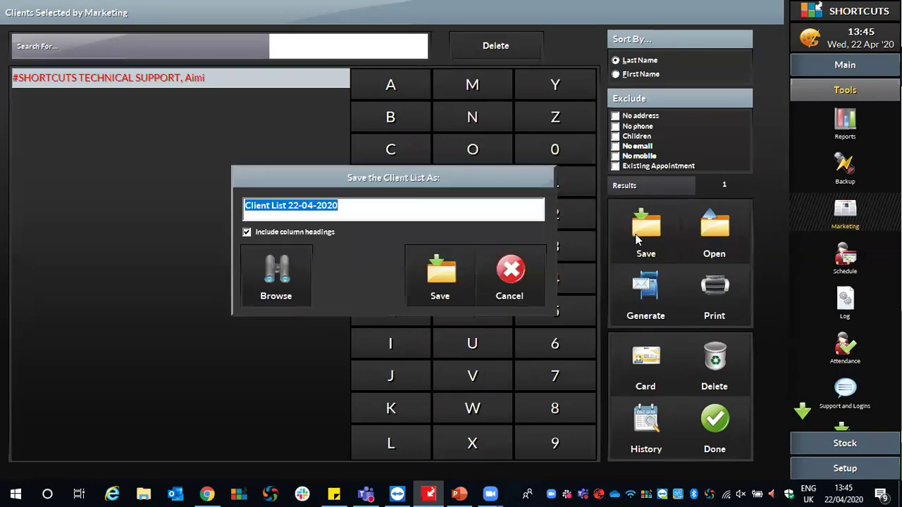
drag(371, 208, 215, 213)
text(Chris' Test)
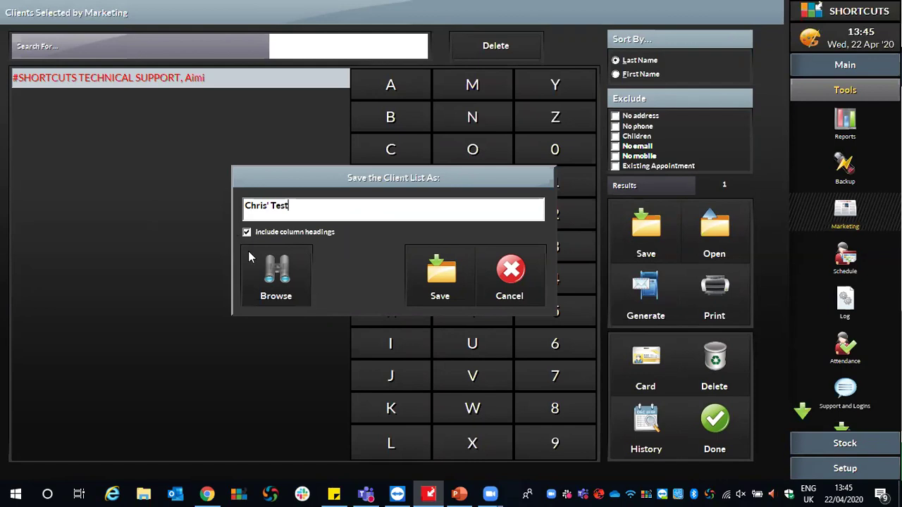
click(284, 265)
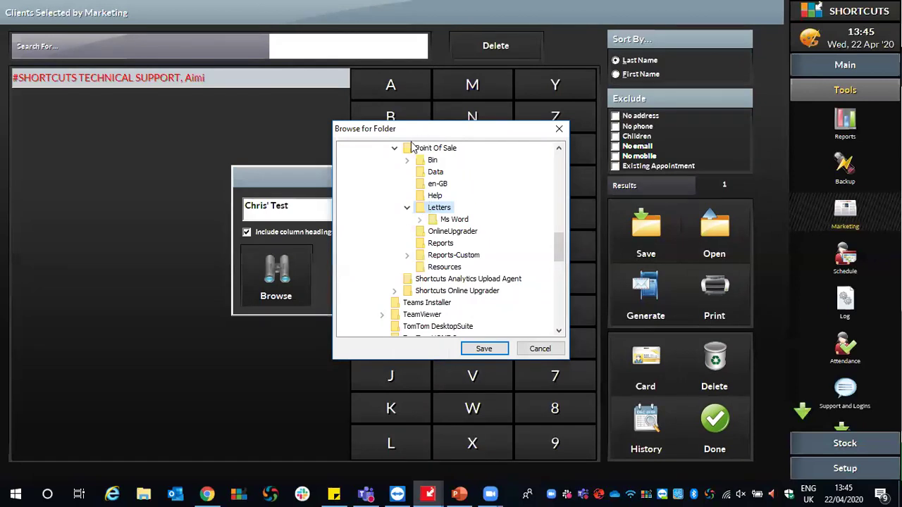
click(558, 149)
click(558, 149)
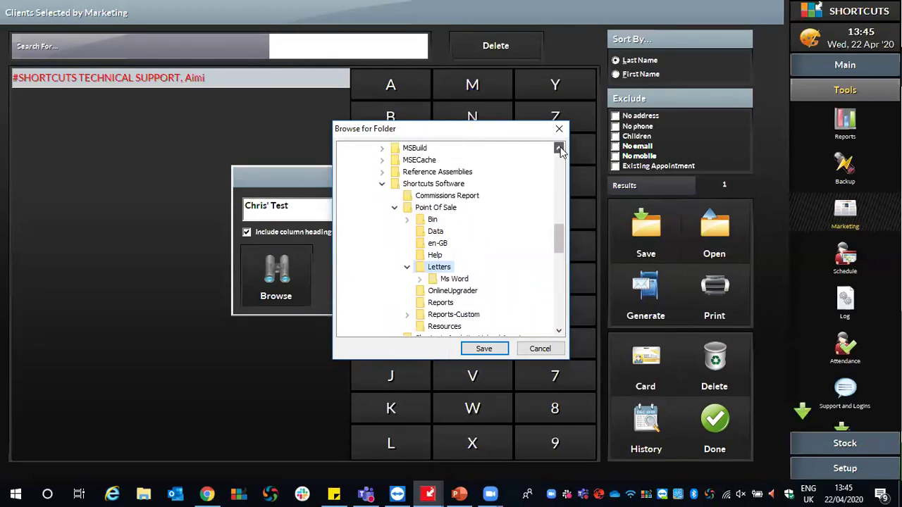
drag(558, 250, 554, 191)
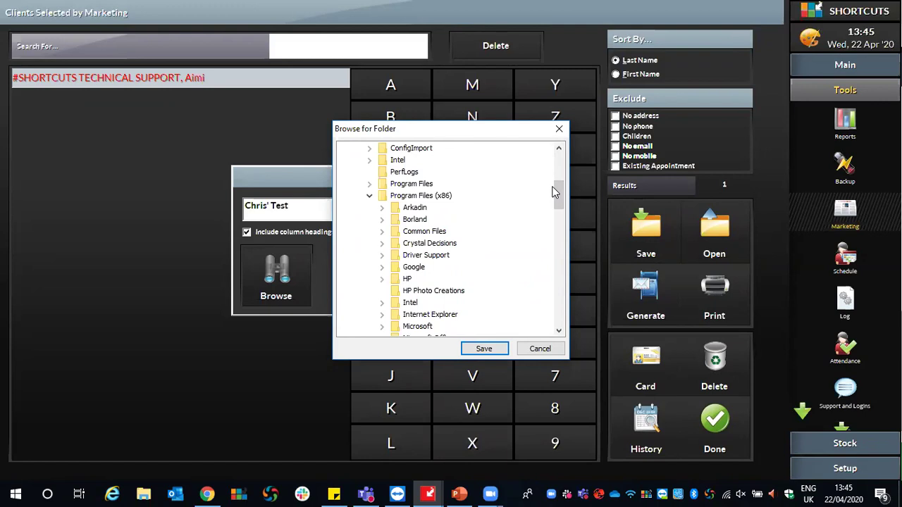
click(559, 129)
click(451, 277)
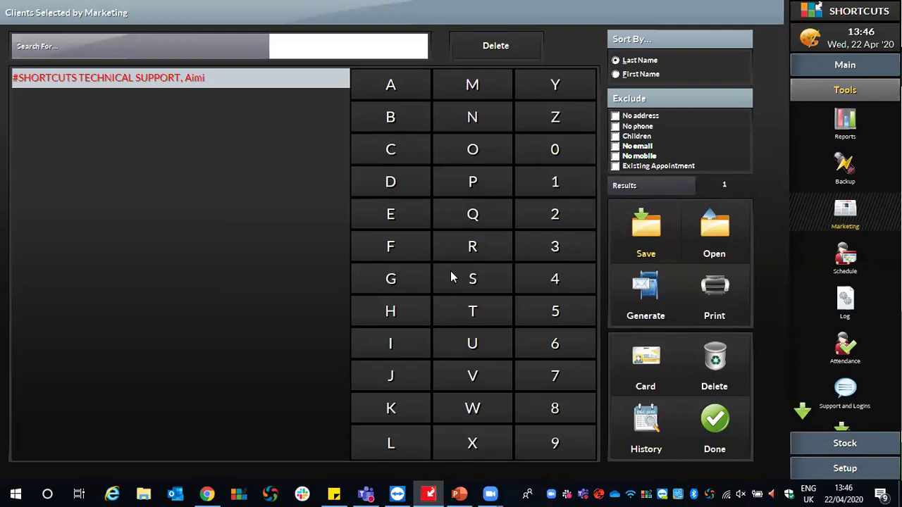
Switch to the Targeted campaign in Chrome and upload the webinar list from the Pictures folder as its recipient list
click(208, 493)
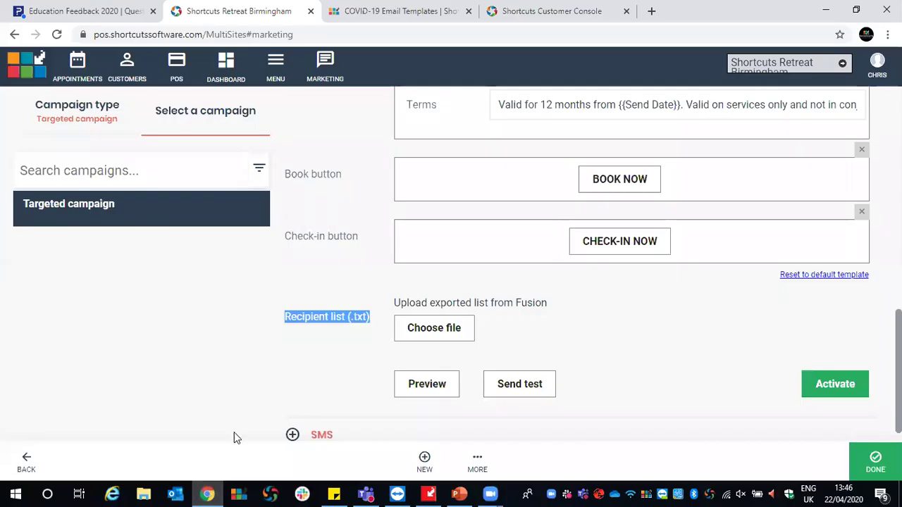
click(432, 334)
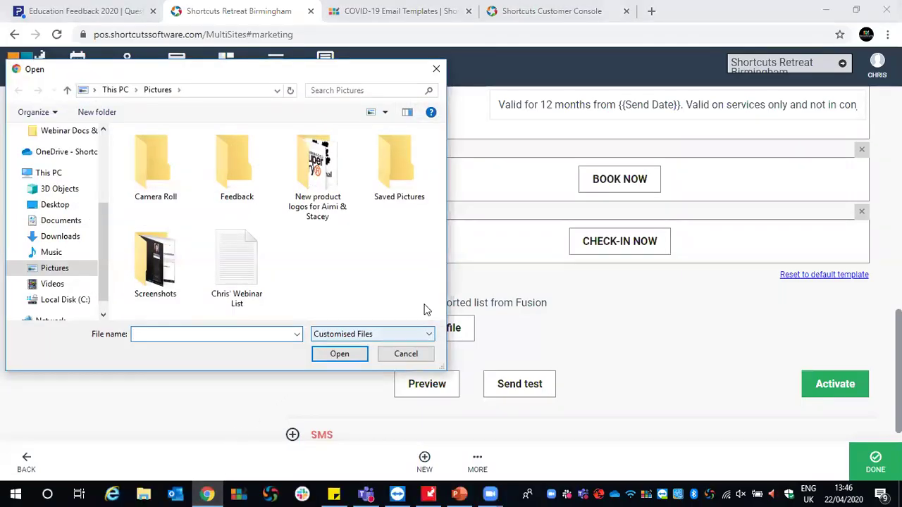
click(243, 260)
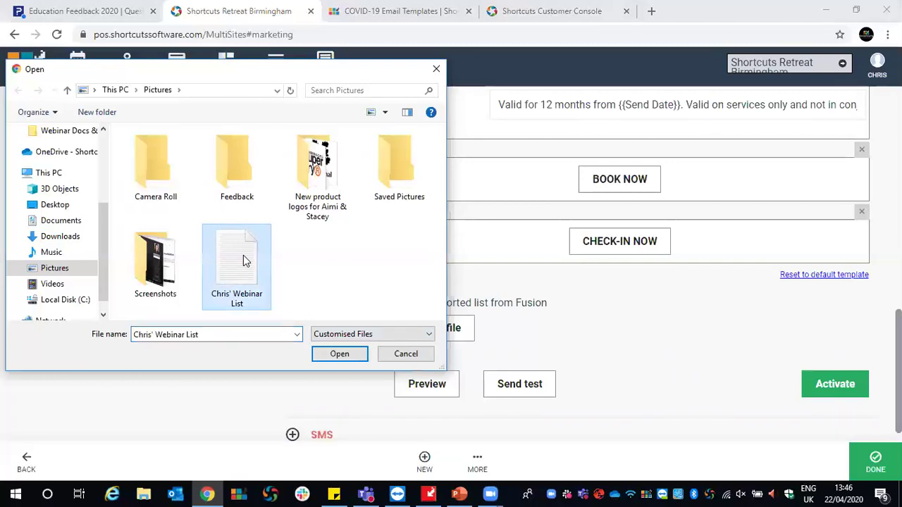
click(329, 351)
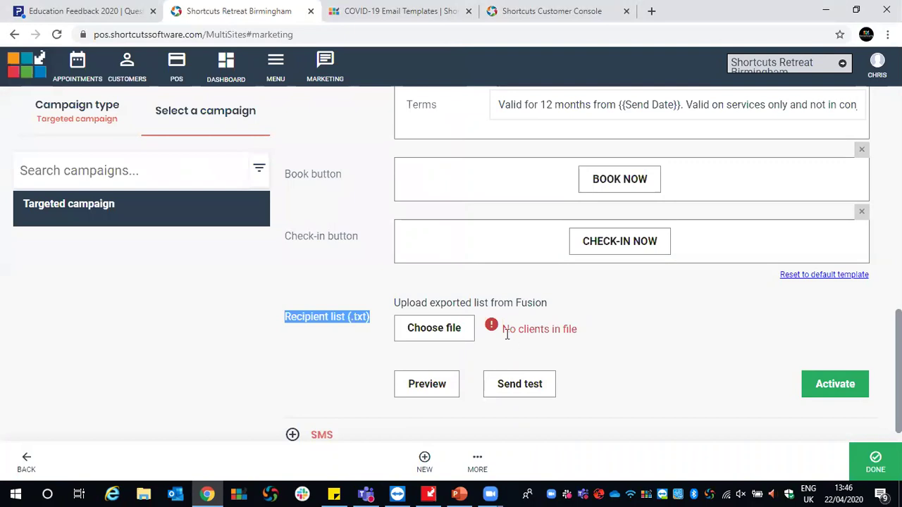
drag(579, 331, 432, 321)
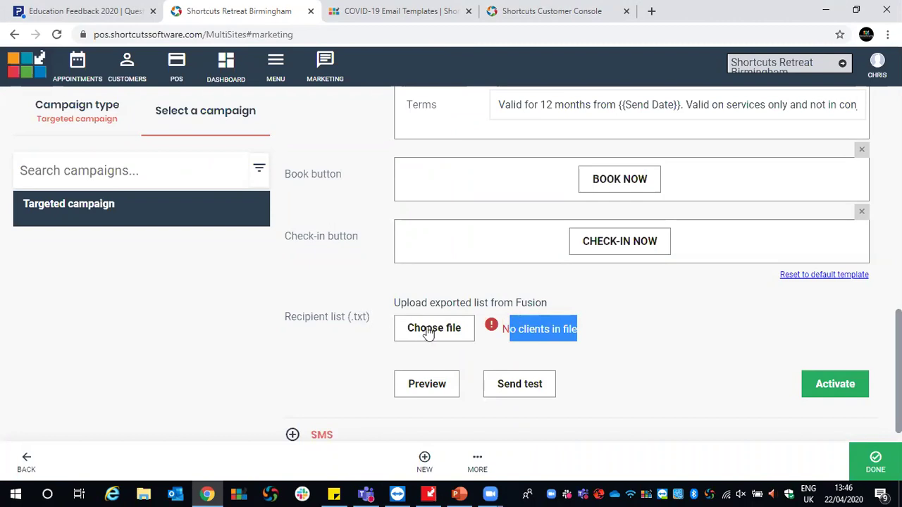
drag(501, 329, 579, 334)
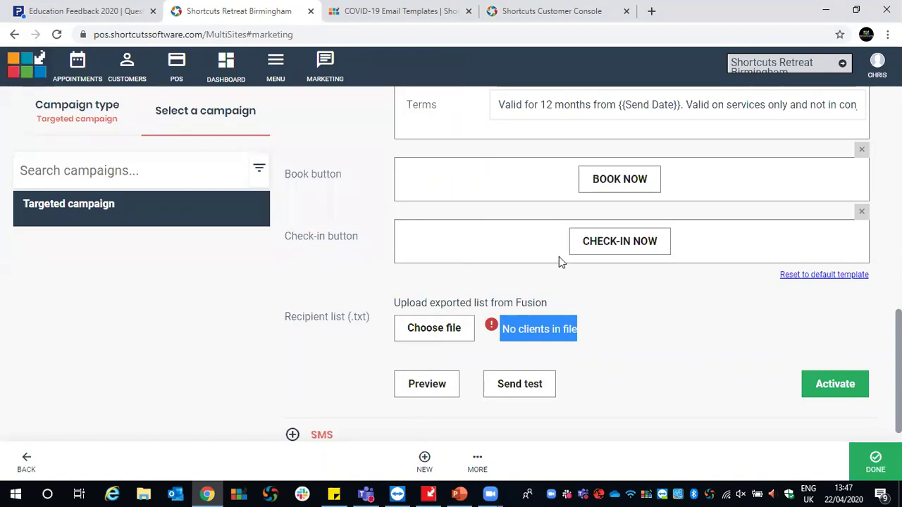
Open the Shortcuts Cloud dashboard and examine the Campaign ROI section for sent, delivered, response and sales figures
click(219, 68)
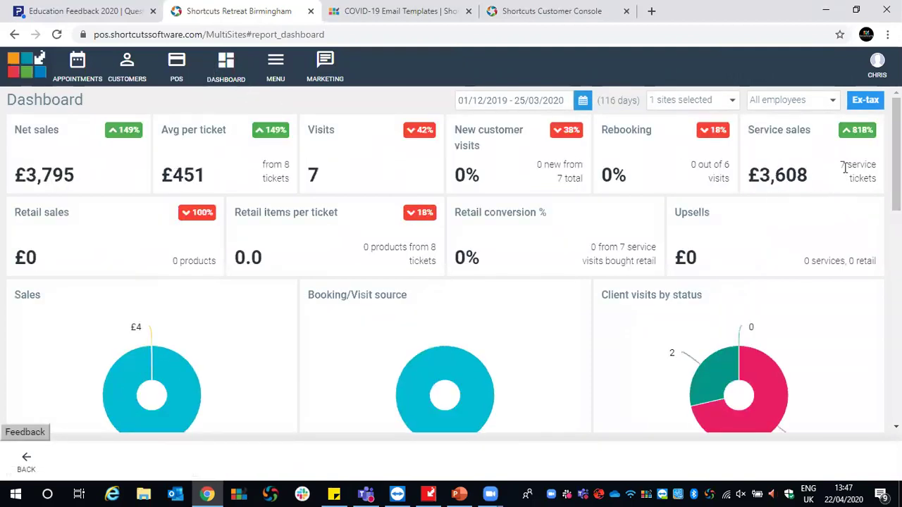
scroll(844, 168, down, 3)
scroll(845, 168, down, 6)
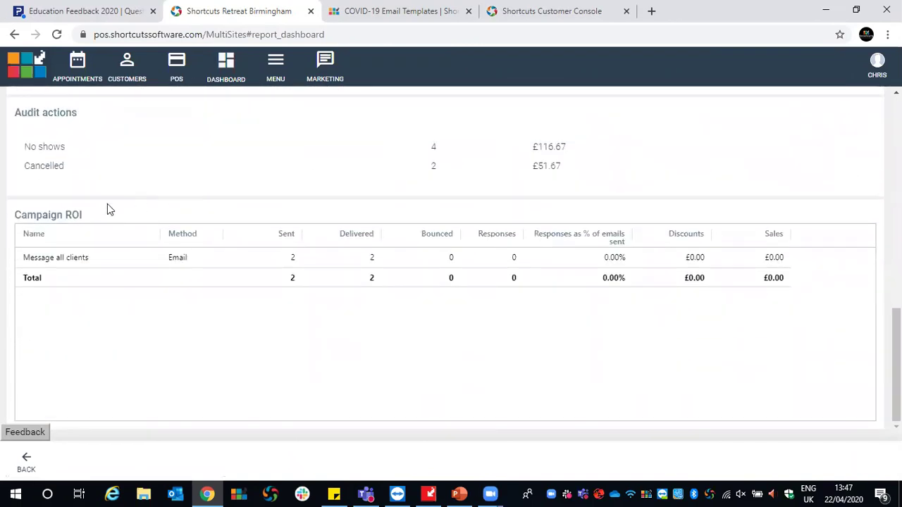
drag(19, 220, 82, 215)
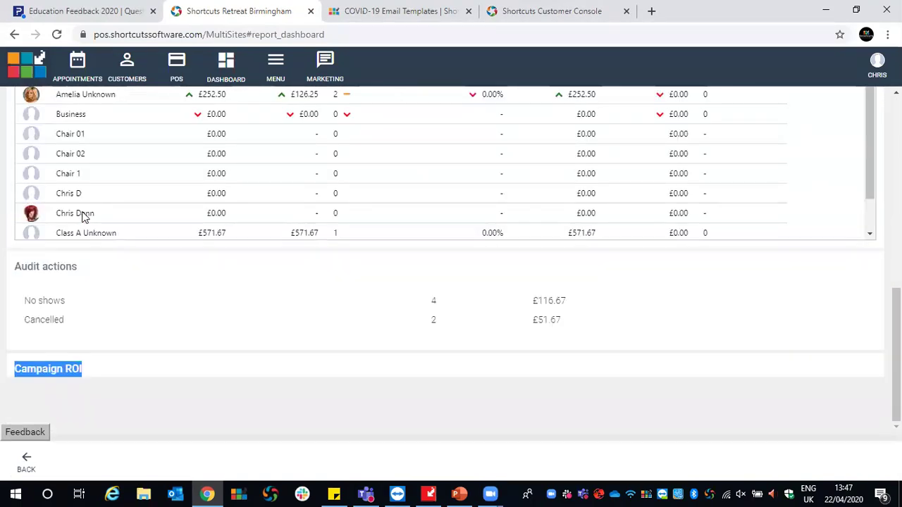
click(54, 371)
scroll(115, 373, down, 2)
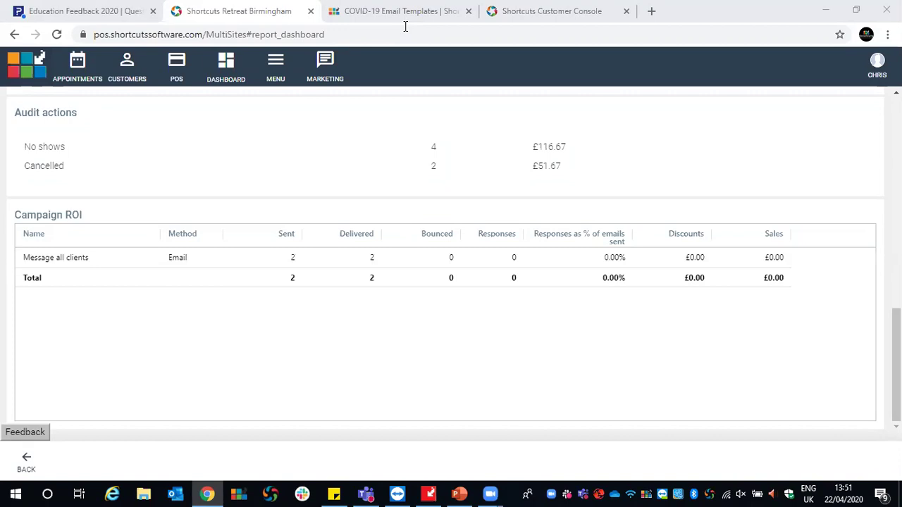
Switch to Shortcuts Point of Sale, try to exit it and cancel the system maintenance
click(423, 493)
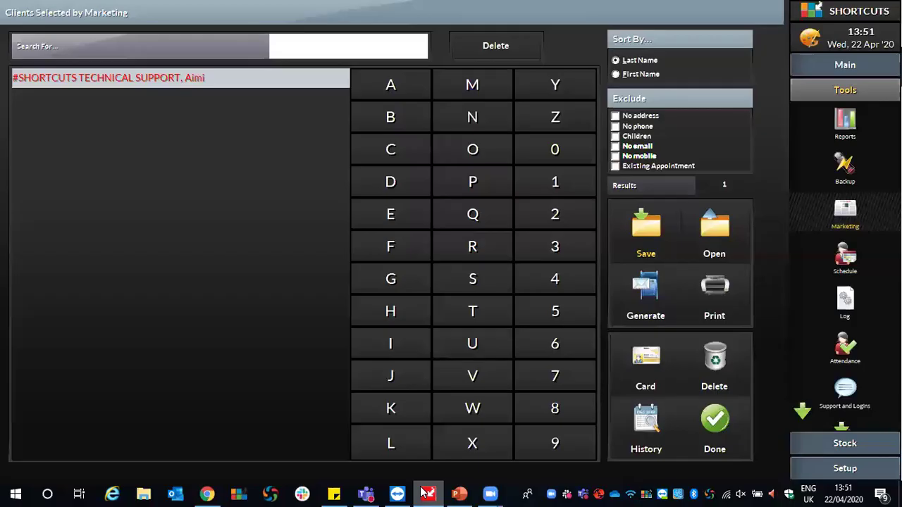
click(869, 74)
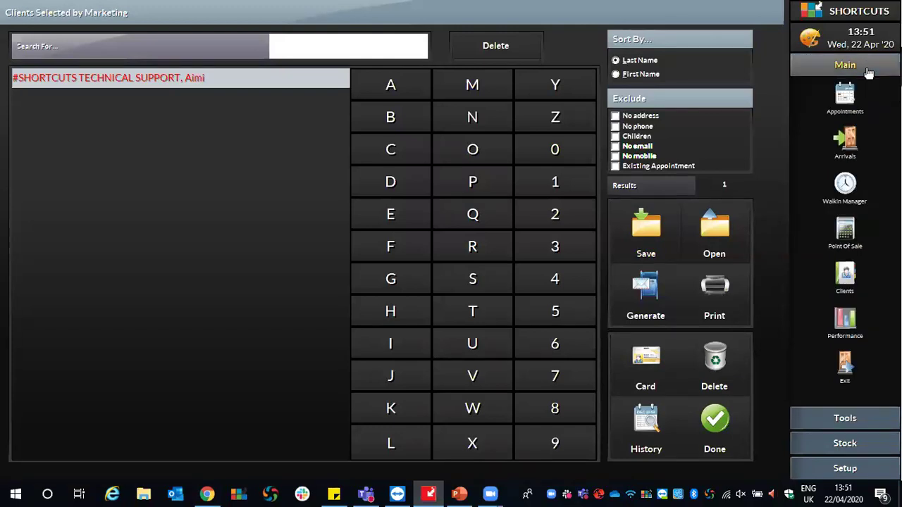
click(845, 366)
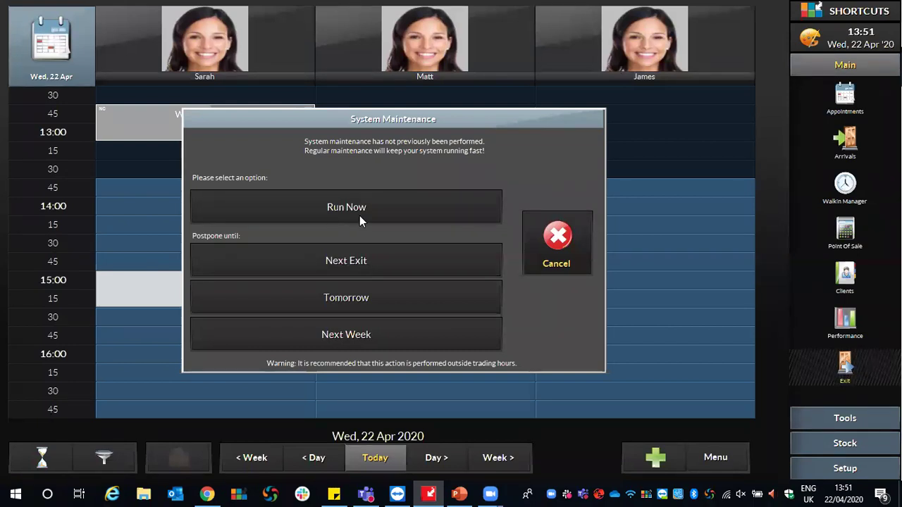
click(557, 243)
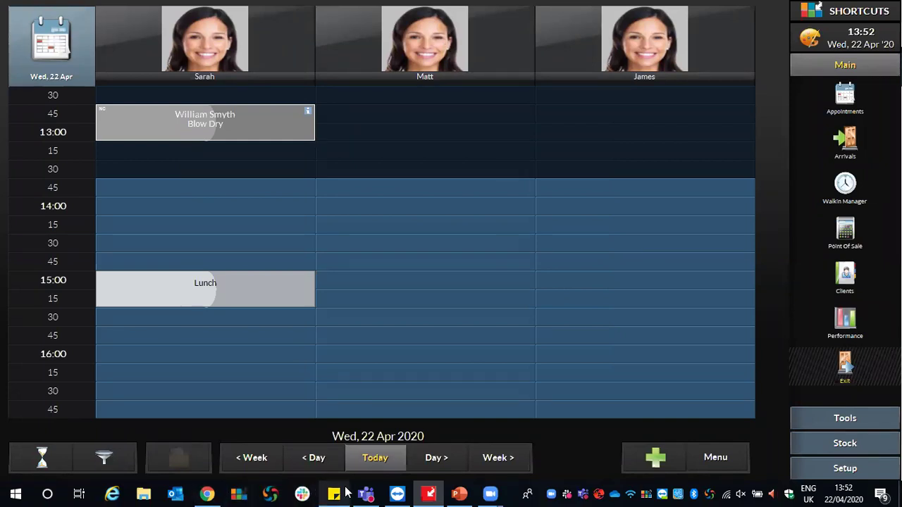
Return to the dashboard in Chrome and point out the Campaign ROI heading
click(207, 494)
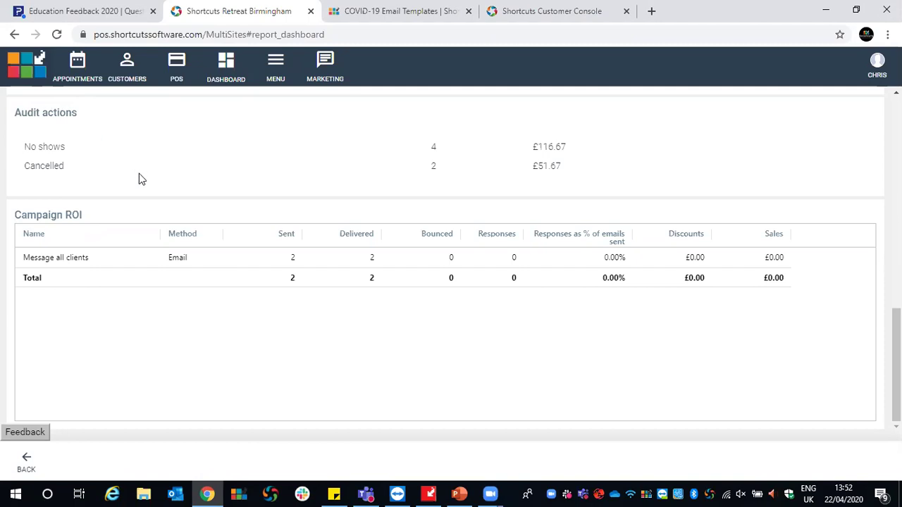
drag(15, 214, 86, 214)
scroll(425, 80, up, 2)
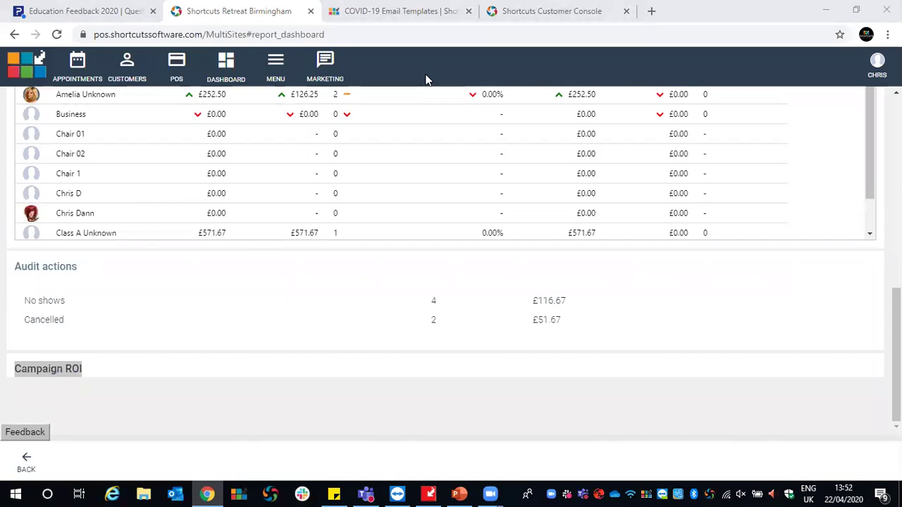
Open the COVID-19 Communication Kit on the Shortcuts website, look over its template sections and open the email templates
click(338, 20)
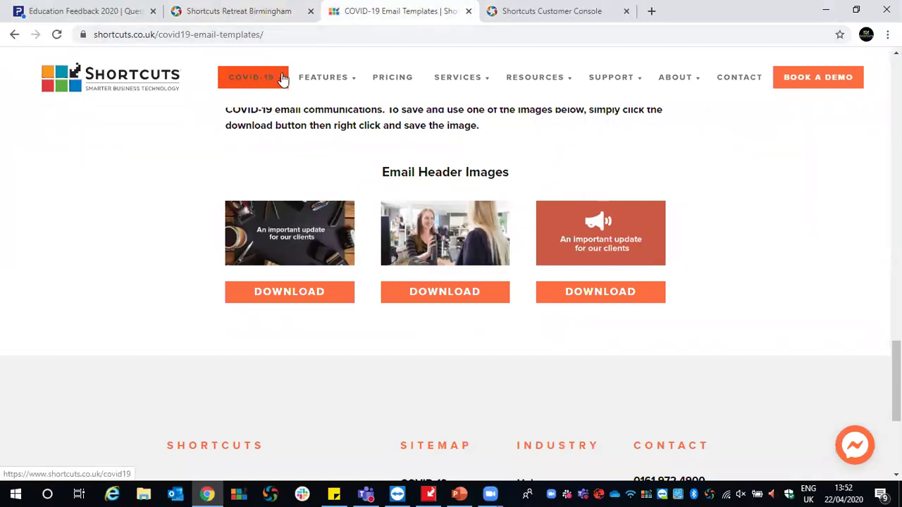
mouse_move(256, 130)
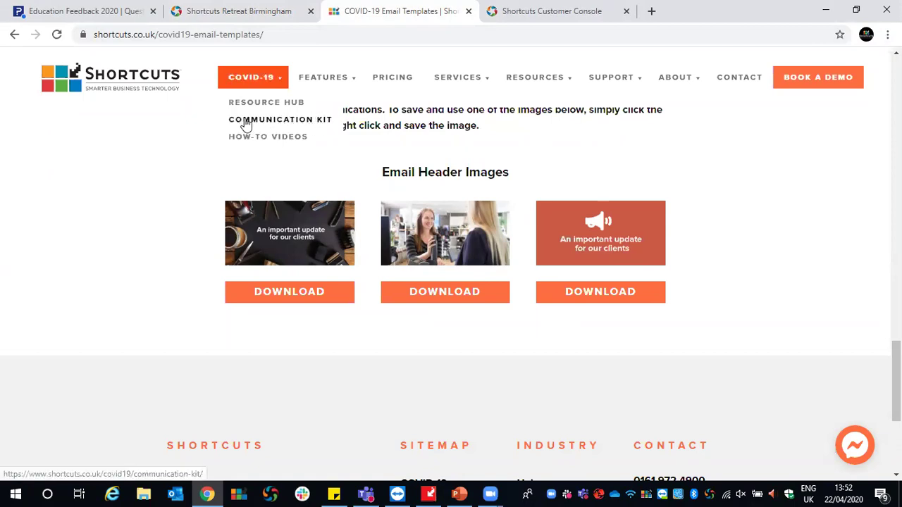
click(246, 121)
scroll(803, 191, down, 6)
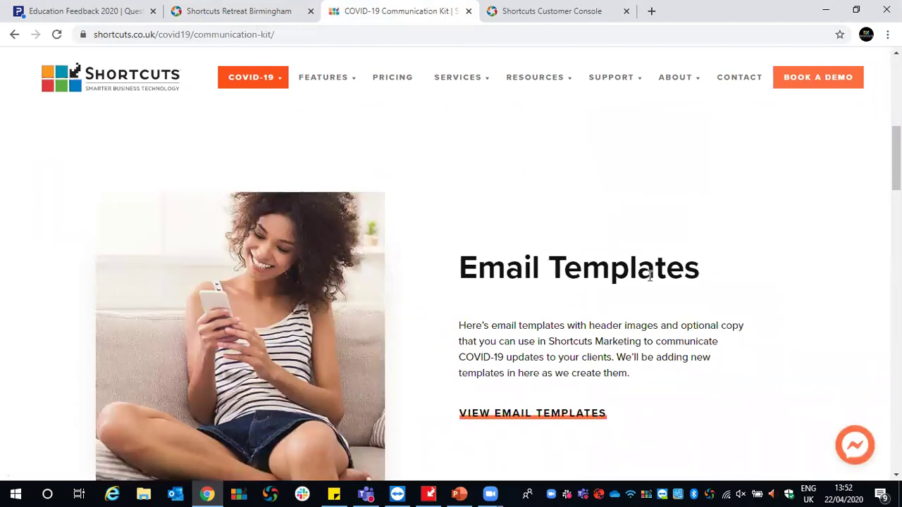
scroll(671, 276, down, 5)
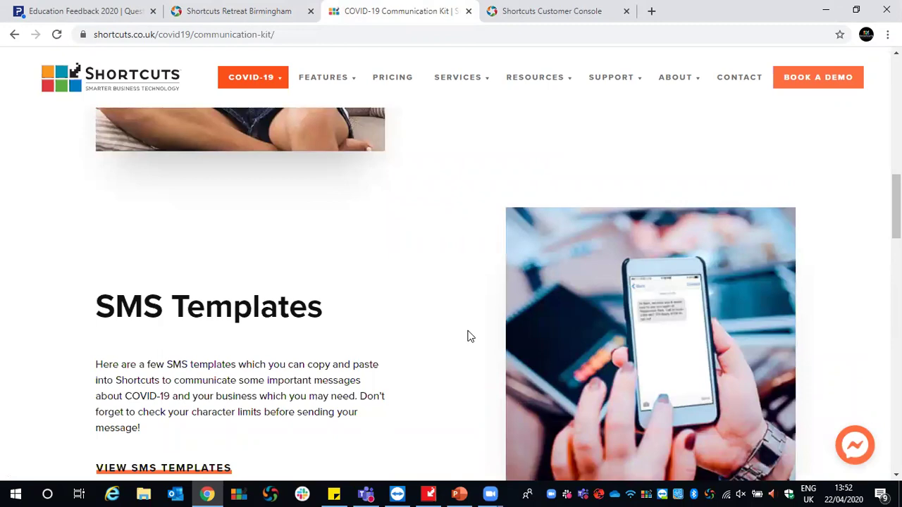
scroll(468, 336, up, 1)
scroll(468, 336, up, 2)
click(498, 347)
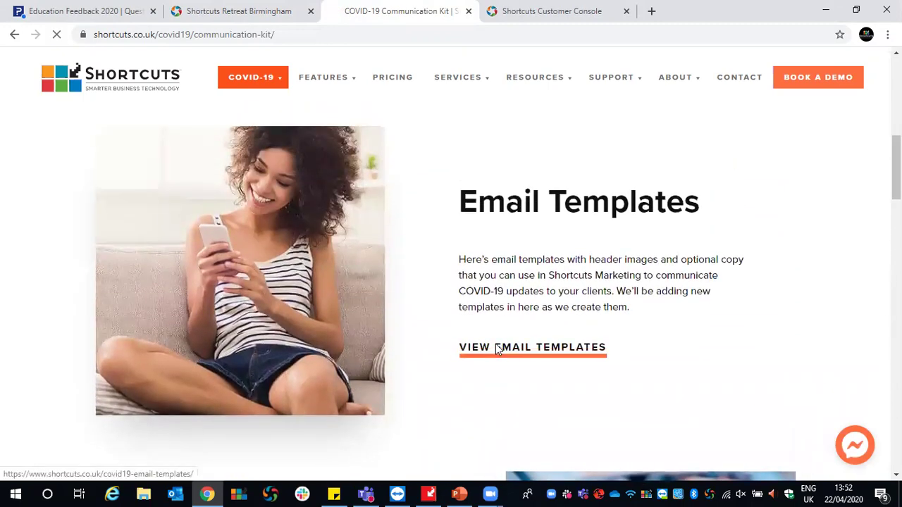
Review the copy of Email Template #1, highlighting its body text, and the downloadable email header images
scroll(496, 276, down, 7)
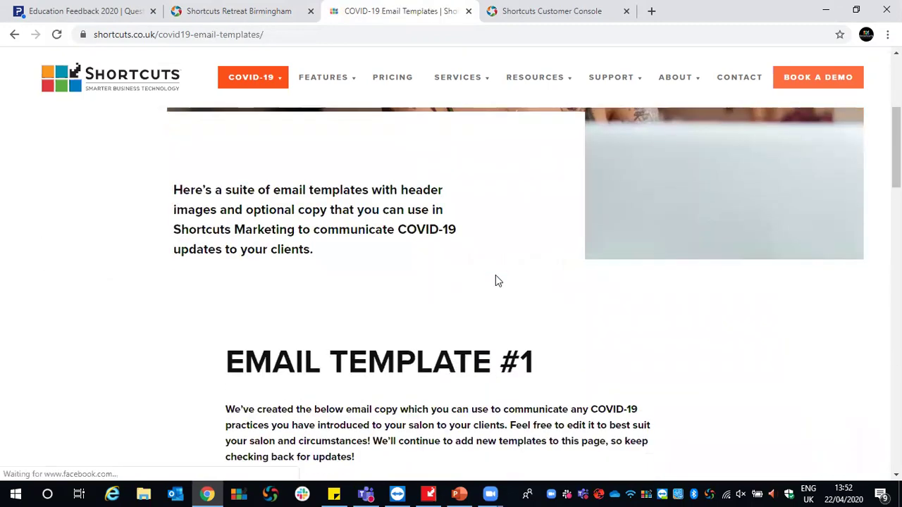
scroll(496, 281, down, 1)
scroll(495, 279, up, 1)
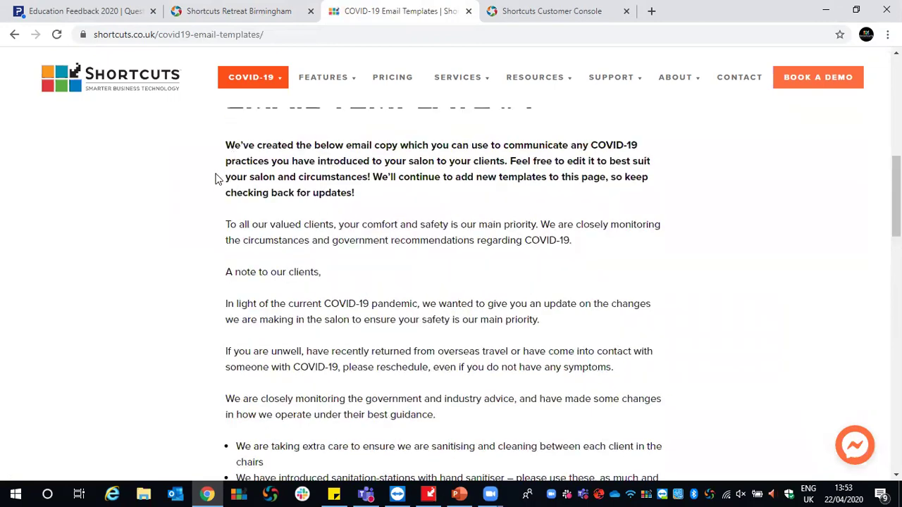
drag(221, 224, 543, 445)
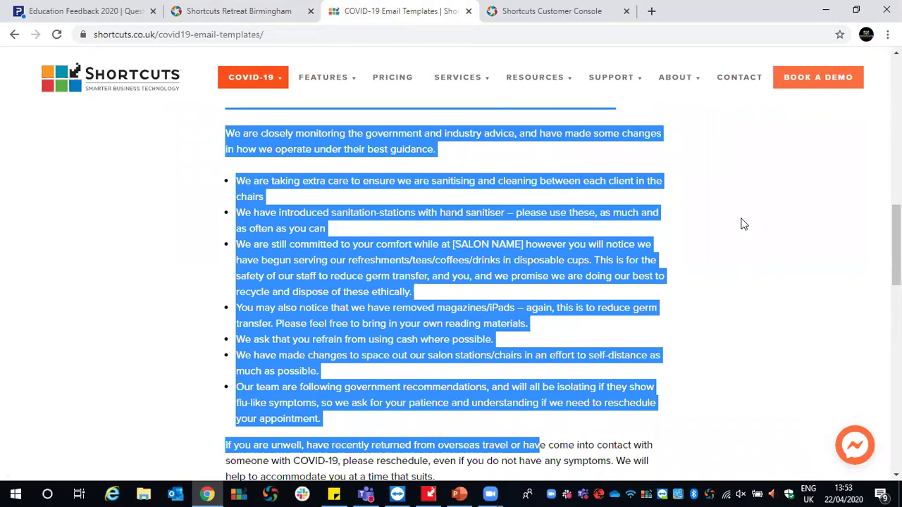
scroll(740, 225, down, 3)
scroll(740, 224, down, 6)
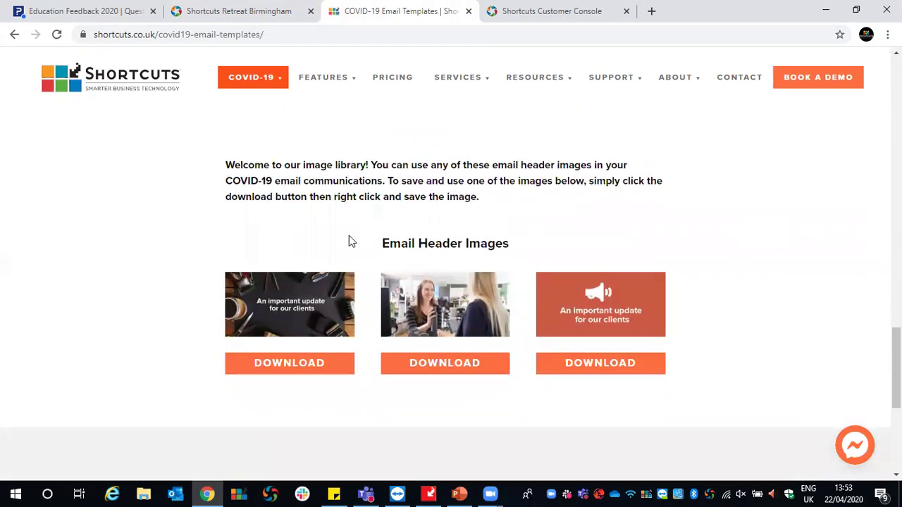